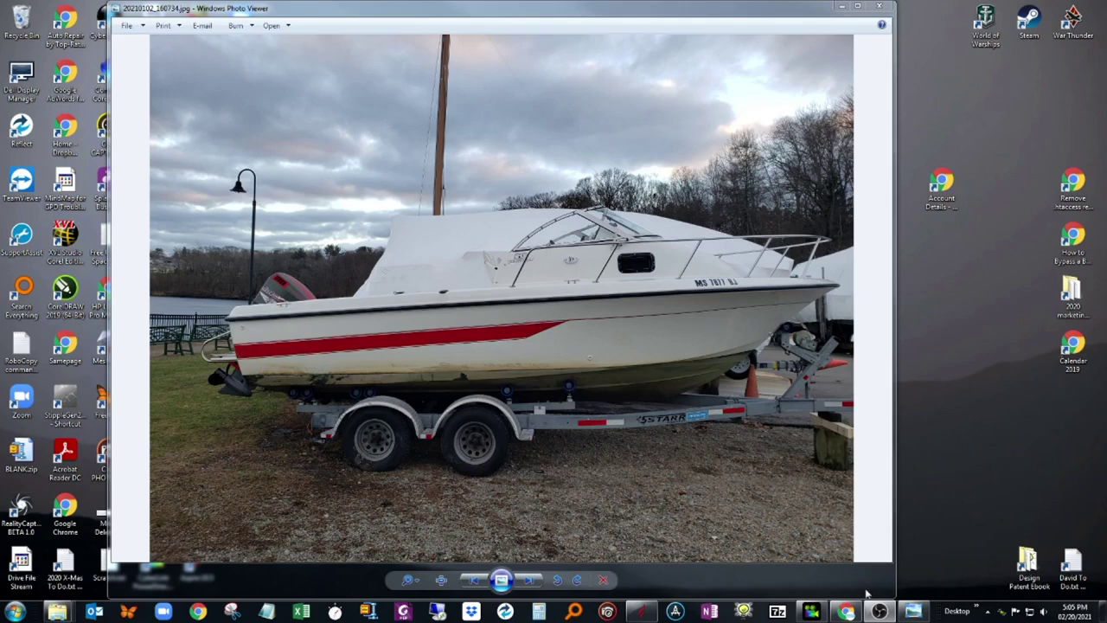
Bring the Chrome 'rodeo stl 3d' image results in front of the boat photo
{"action": "left_click", "coordinate": [846, 612]}
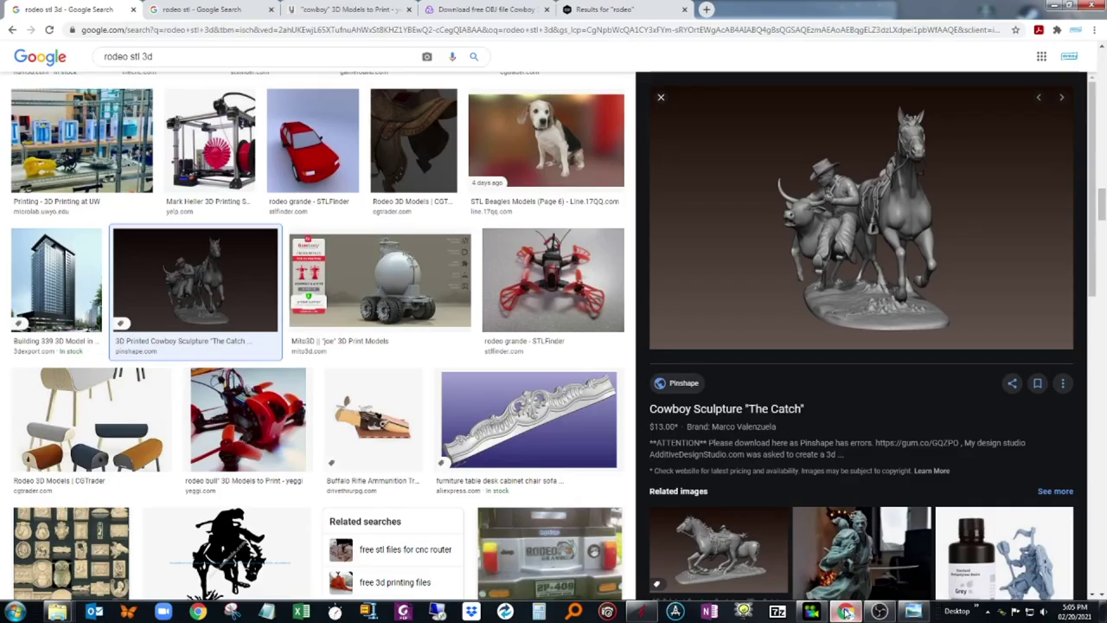
Return to the top of the 'rodeo stl 3d' results and preview the CGTrader RODEO bull model
{"action": "left_click", "coordinate": [165, 55]}
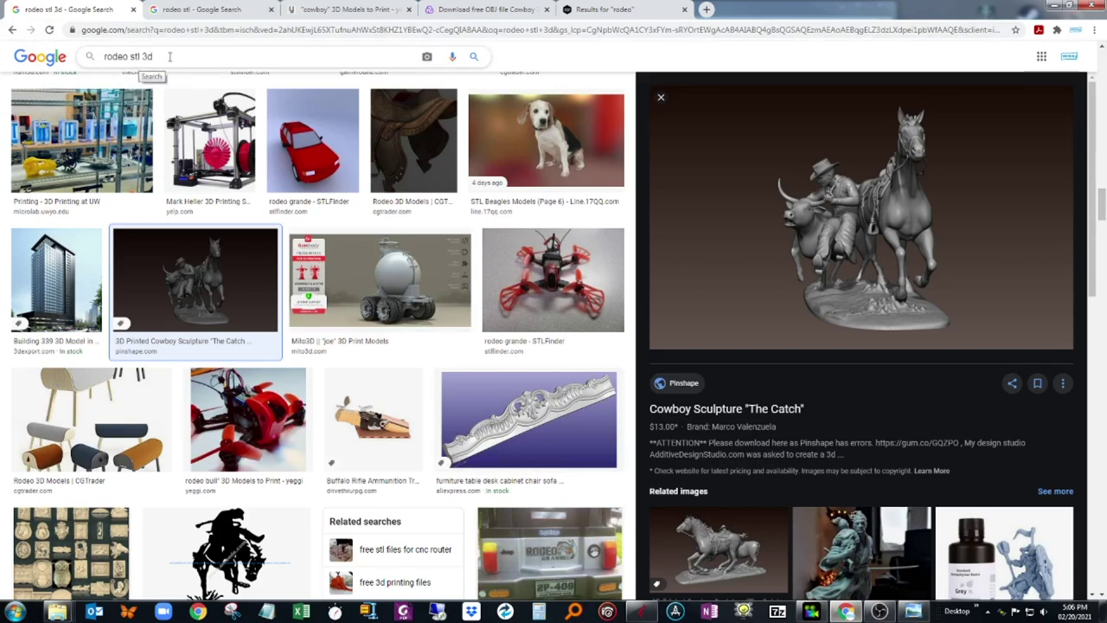
{"action": "scroll", "coordinate": [201, 164], "scroll_direction": "up", "scroll_amount": 5}
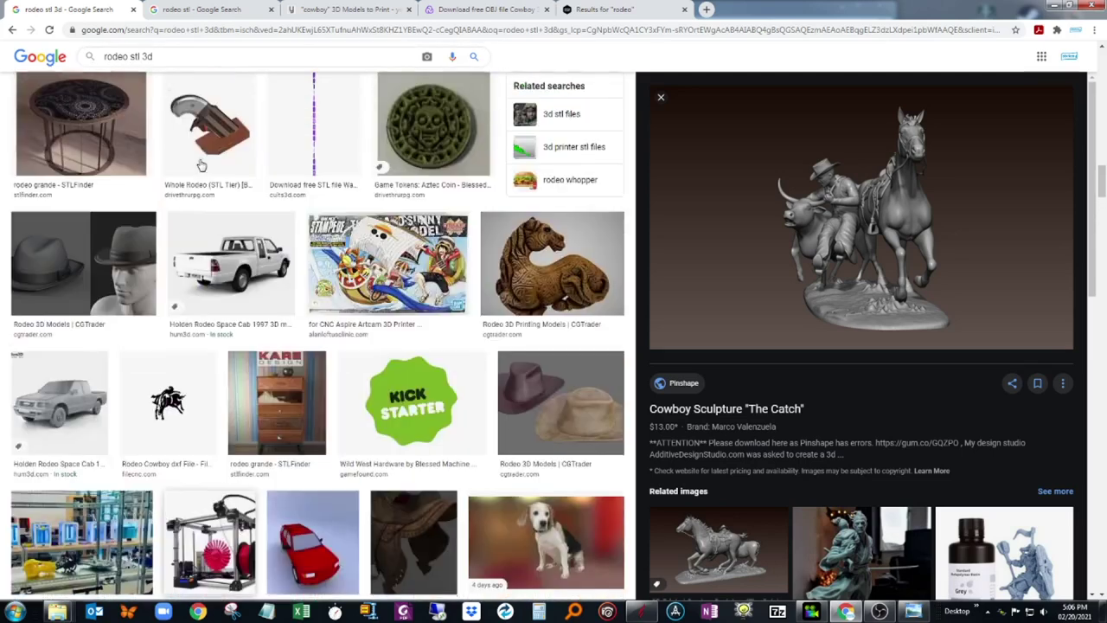
{"action": "scroll", "coordinate": [200, 164], "scroll_direction": "up", "scroll_amount": 12}
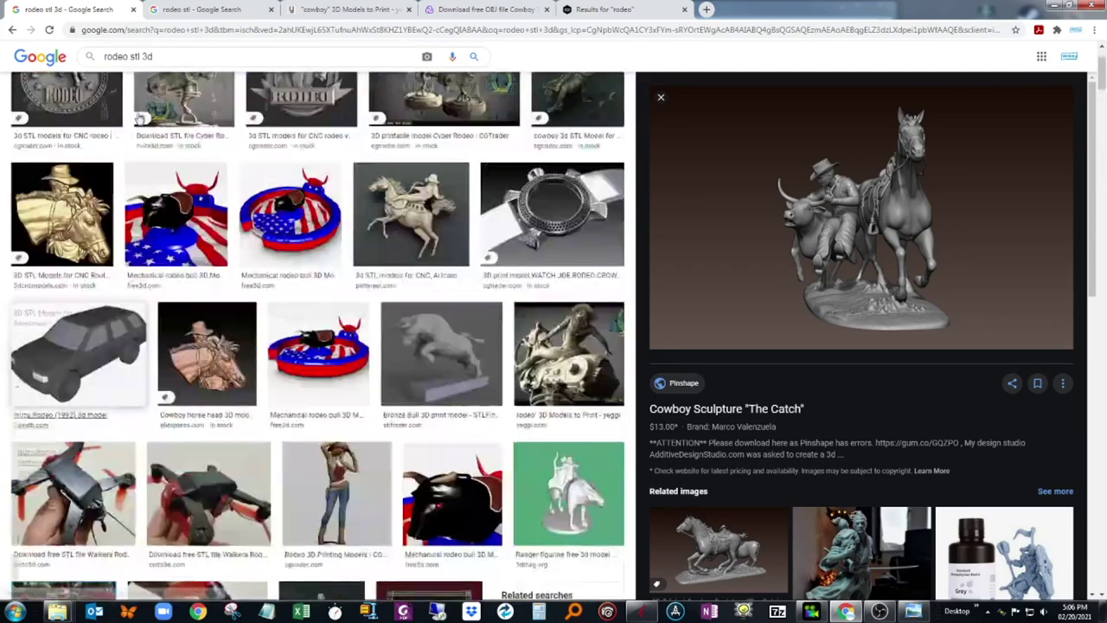
{"action": "scroll", "coordinate": [138, 120], "scroll_direction": "up", "scroll_amount": 3}
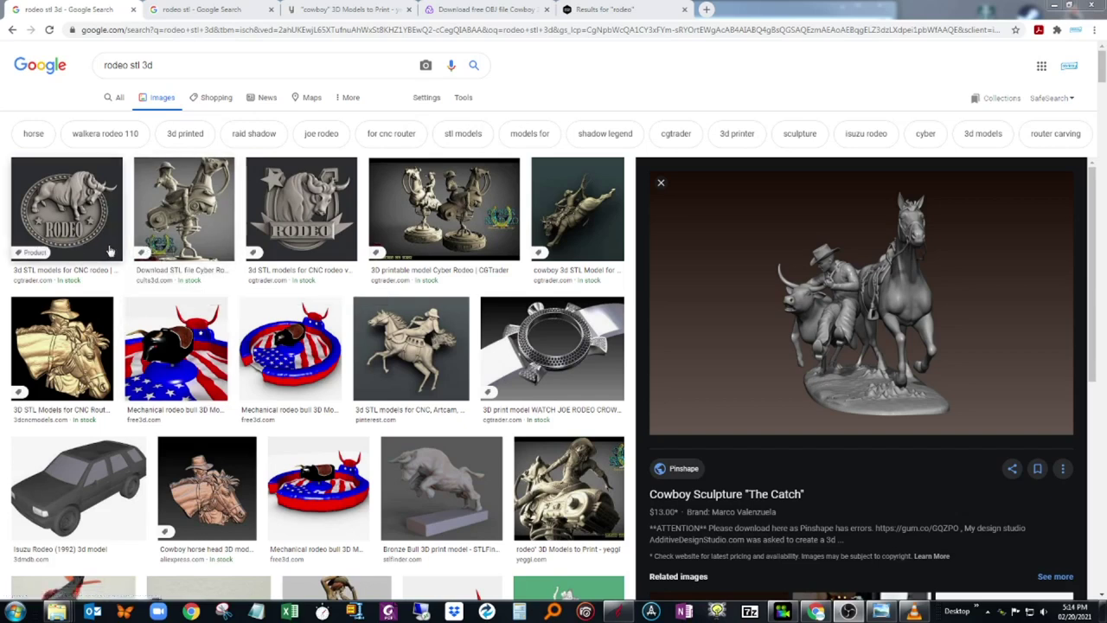
{"action": "left_click", "coordinate": [94, 216]}
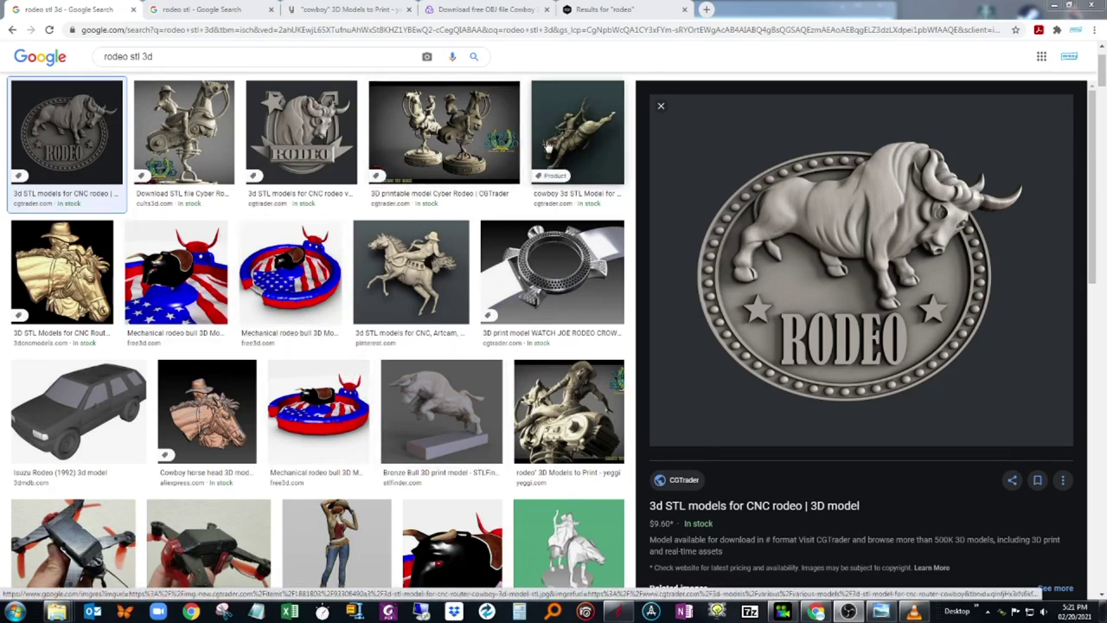
Preview the cowboy and horse-rider relief results, then browse further down the image results
{"action": "left_click", "coordinate": [594, 145]}
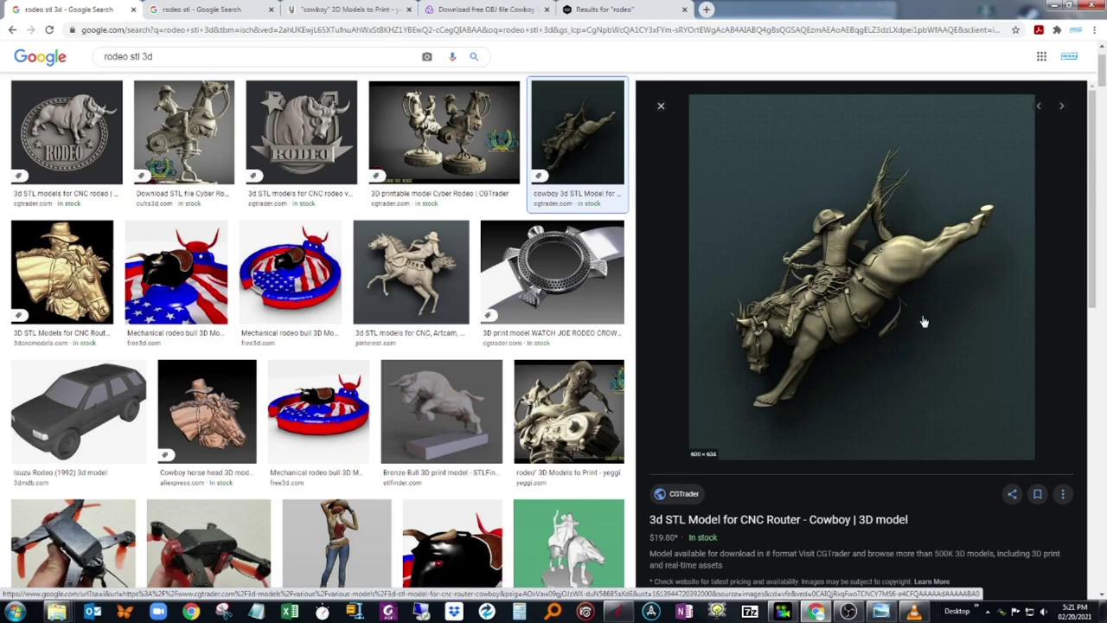
{"action": "key", "text": "Right"}
{"action": "key", "text": "Right"}
{"action": "key", "text": "Right"}
{"action": "key", "text": "Right"}
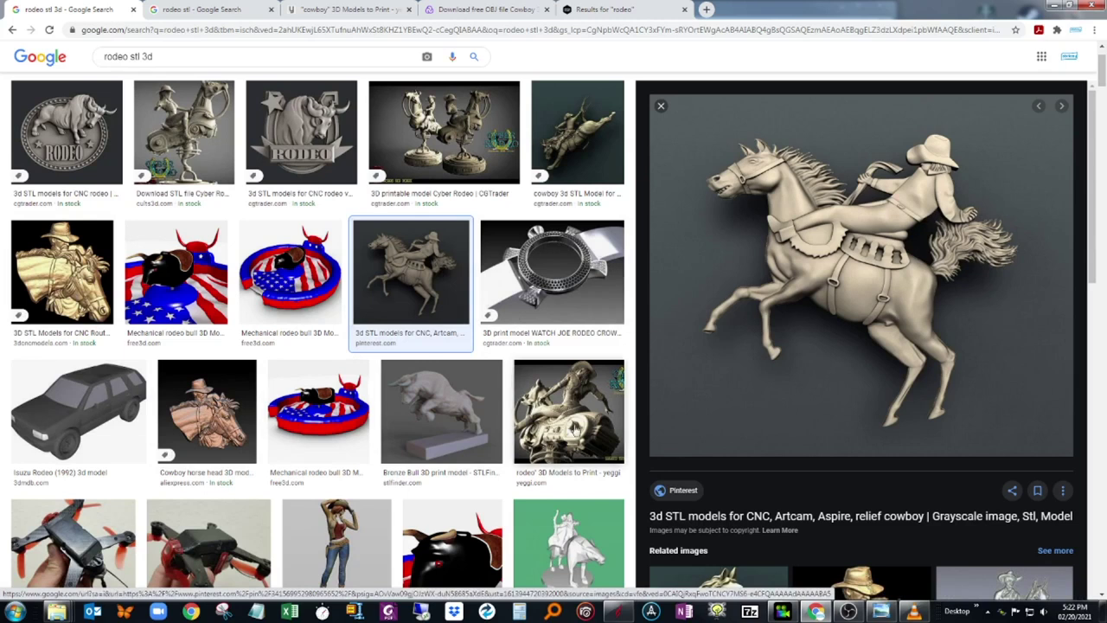
{"action": "scroll", "coordinate": [396, 352], "scroll_direction": "down", "scroll_amount": 3}
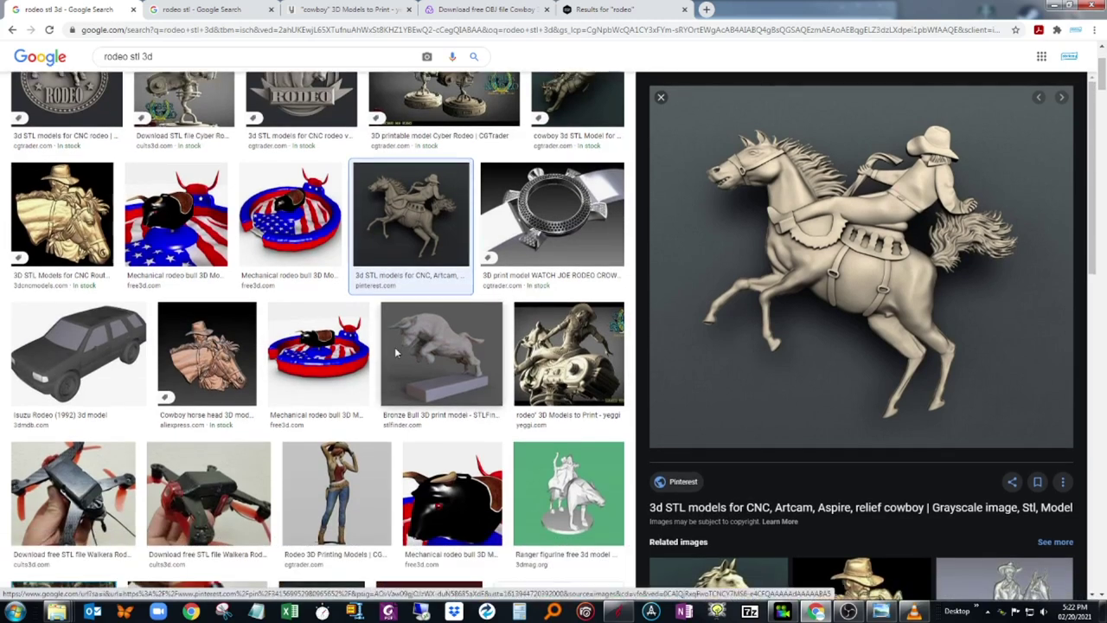
{"action": "scroll", "coordinate": [397, 351], "scroll_direction": "down", "scroll_amount": 3}
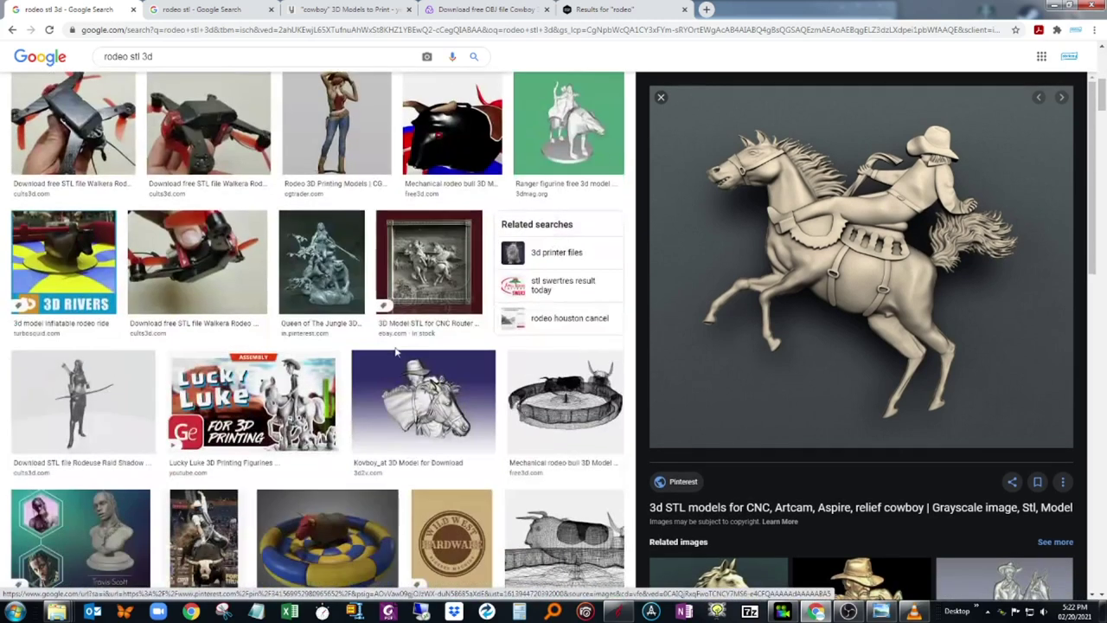
{"action": "scroll", "coordinate": [397, 352], "scroll_direction": "down", "scroll_amount": 2}
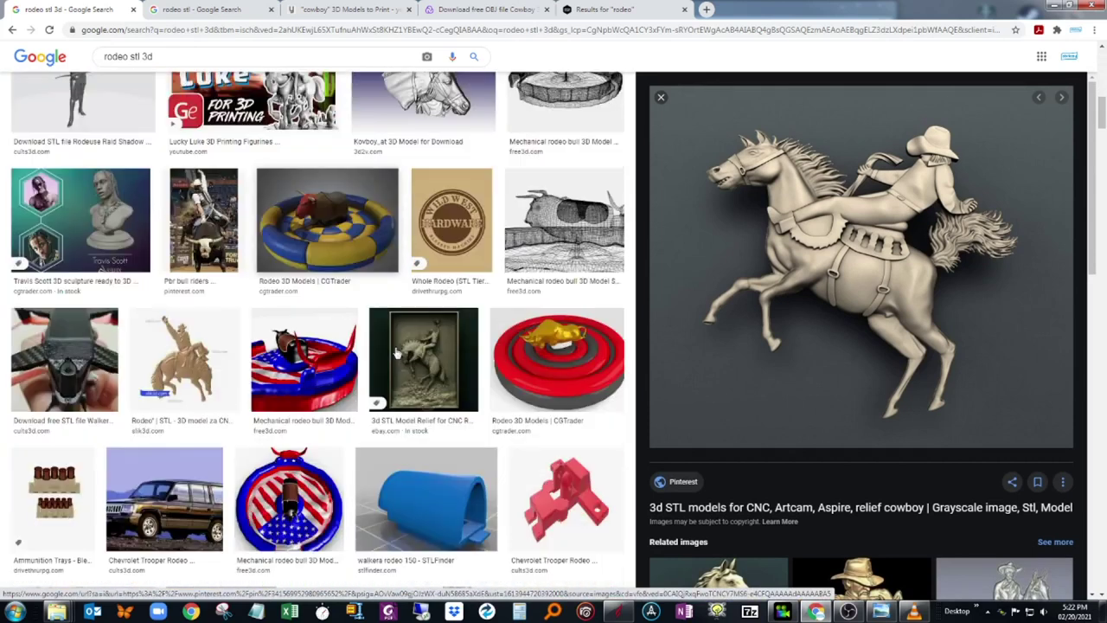
{"action": "scroll", "coordinate": [397, 353], "scroll_direction": "down", "scroll_amount": 1}
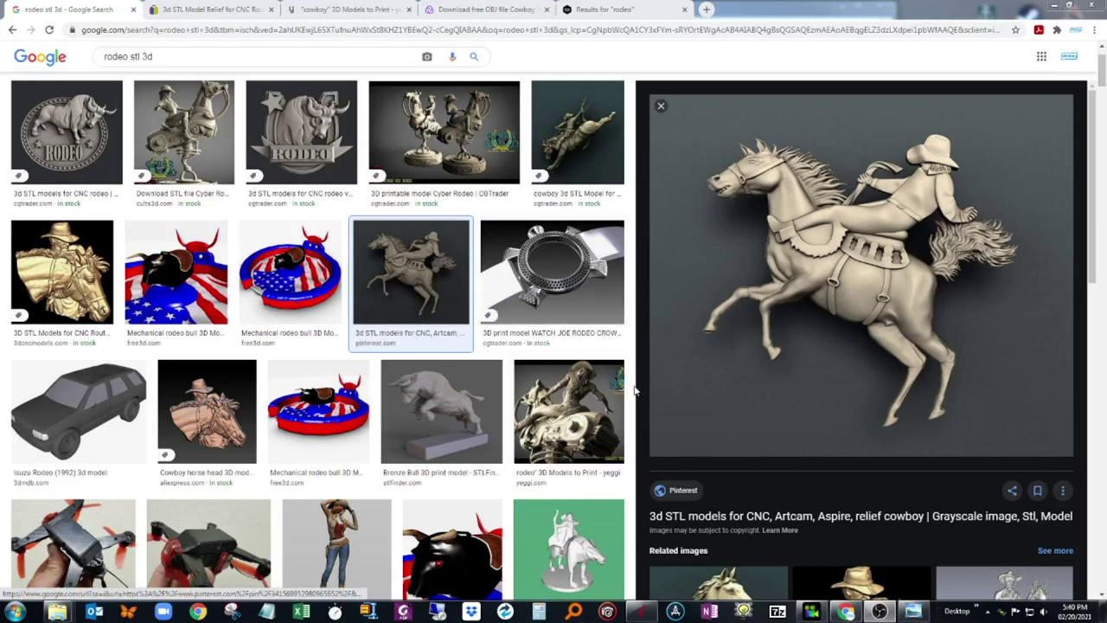
{"action": "scroll", "coordinate": [634, 391], "scroll_direction": "down", "scroll_amount": 1}
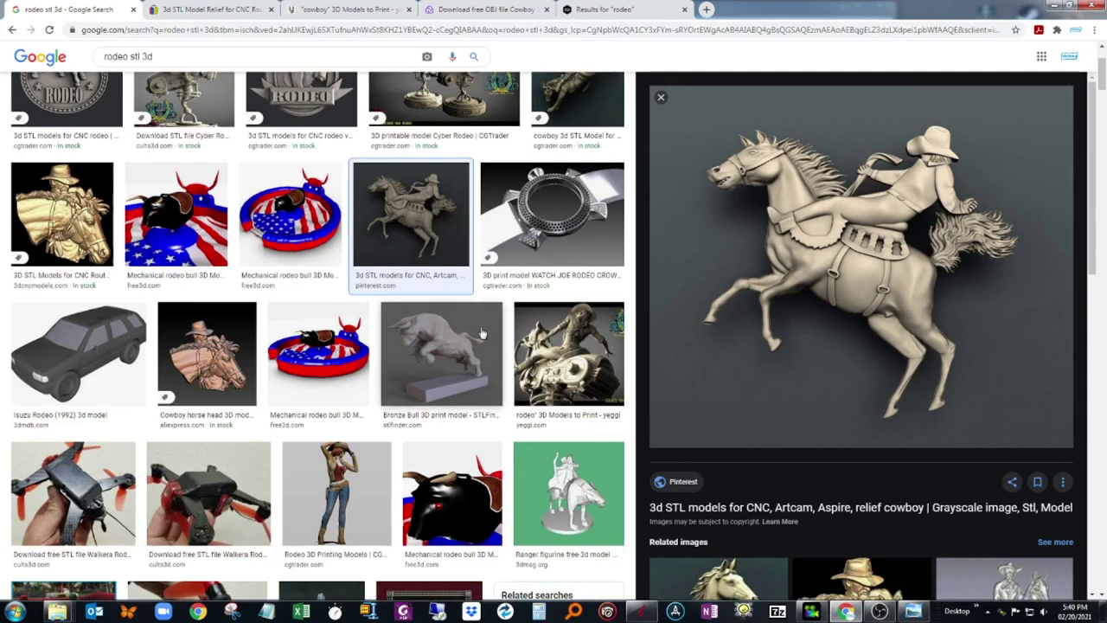
{"action": "scroll", "coordinate": [485, 329], "scroll_direction": "down", "scroll_amount": 6}
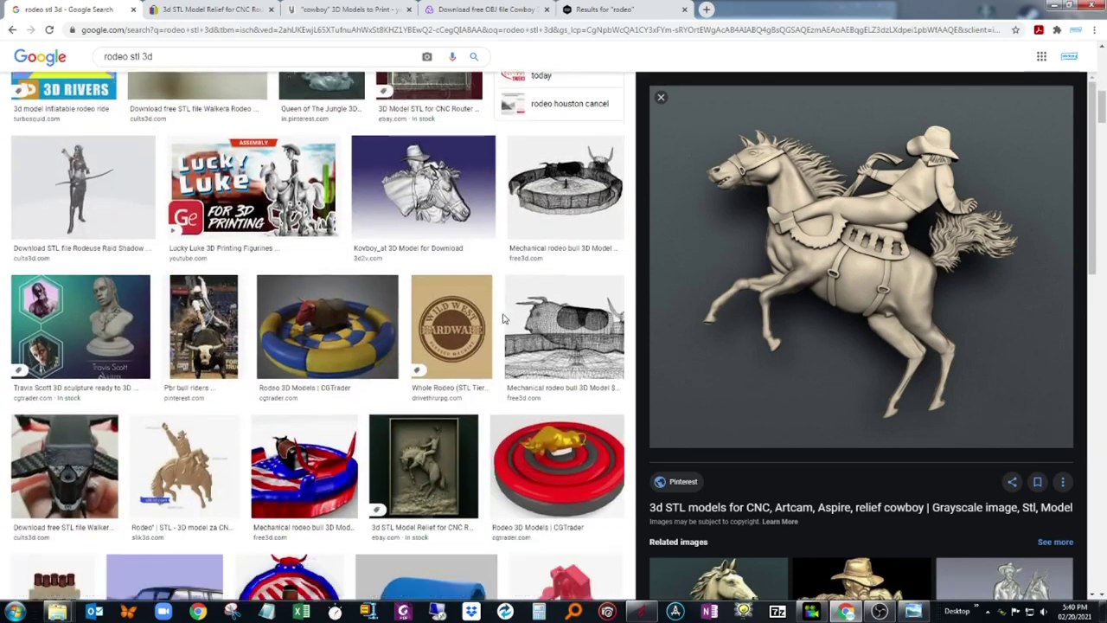
{"action": "scroll", "coordinate": [504, 319], "scroll_direction": "down", "scroll_amount": 2}
Open the eBay 'Cowboy _0063' framed relief listing in a new tab and switch to it
{"action": "left_click", "coordinate": [427, 352]}
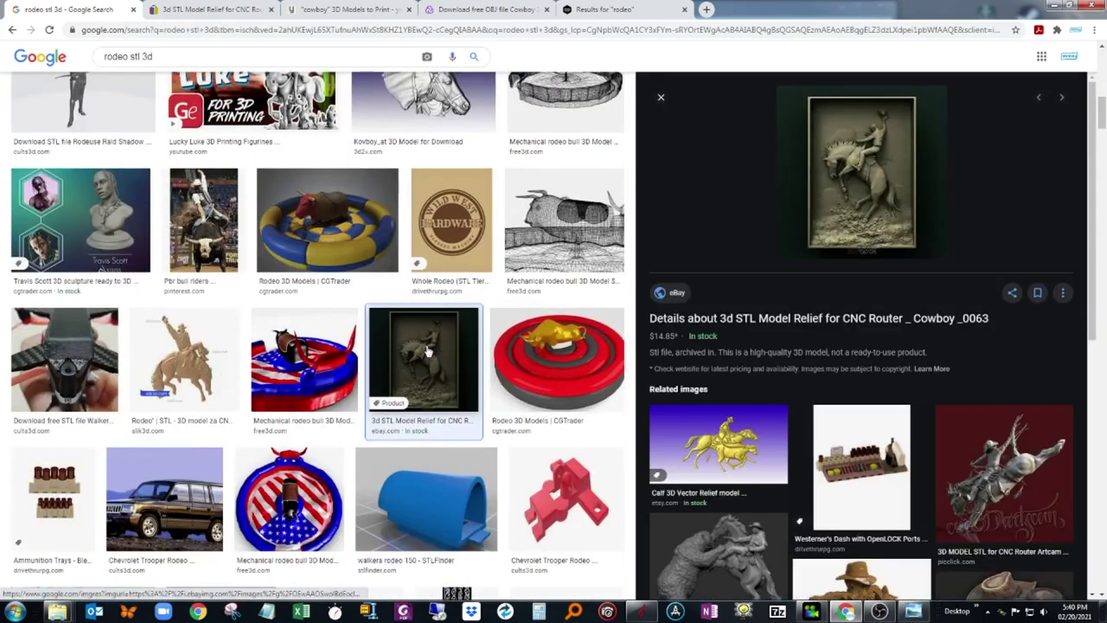
{"action": "middle_click", "coordinate": [814, 320]}
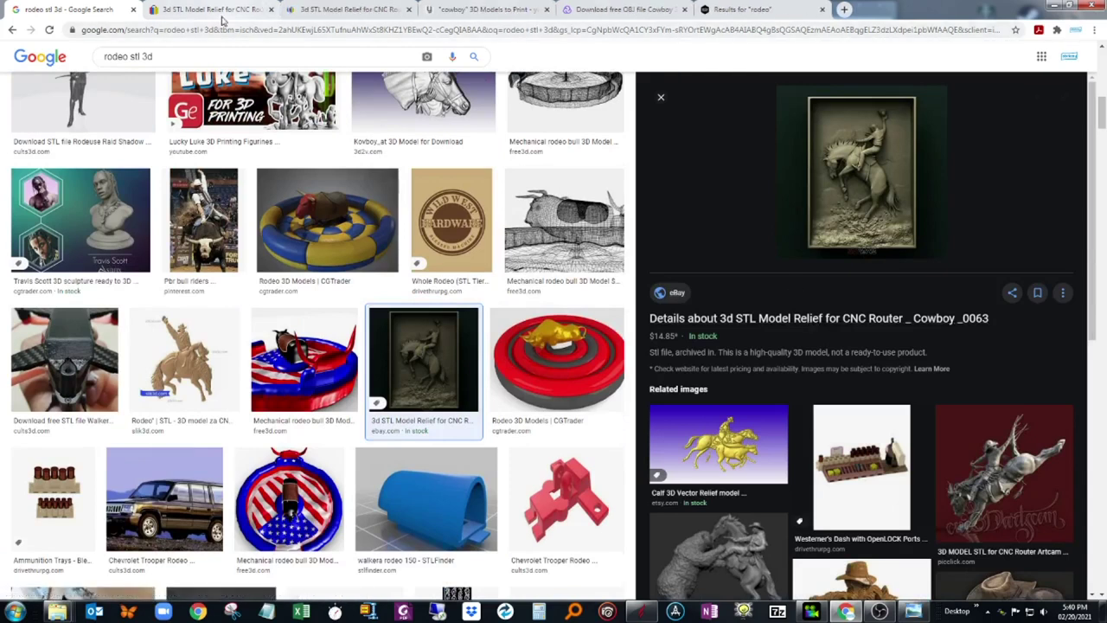
{"action": "left_click", "coordinate": [322, 17]}
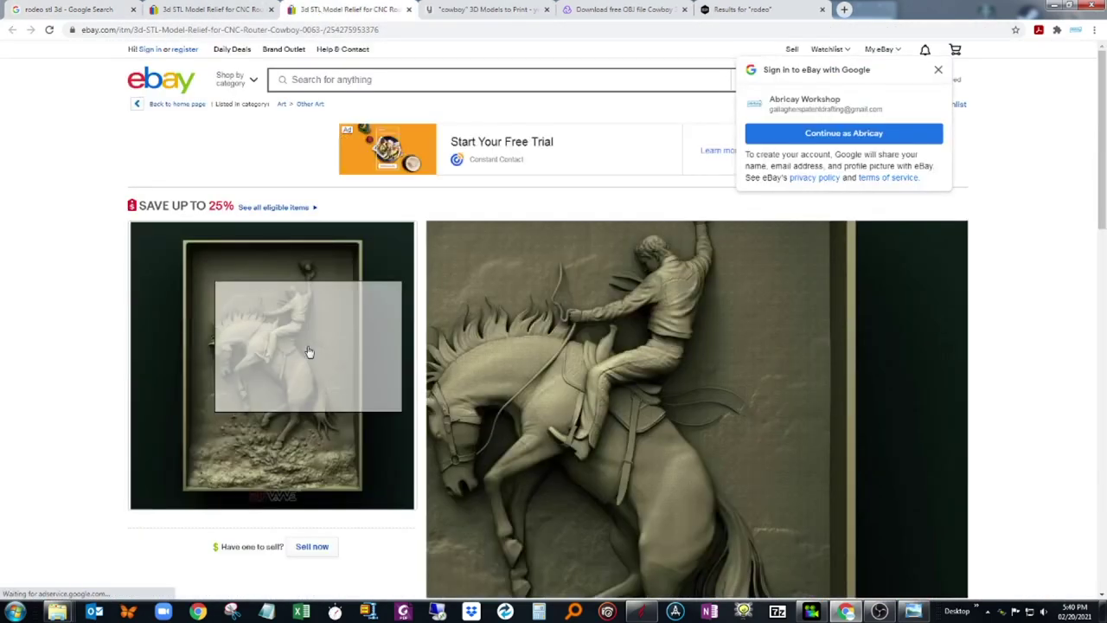
Enlarge the eBay listing's framed bucking-horse relief image in the full-size viewer
{"action": "left_click", "coordinate": [310, 352]}
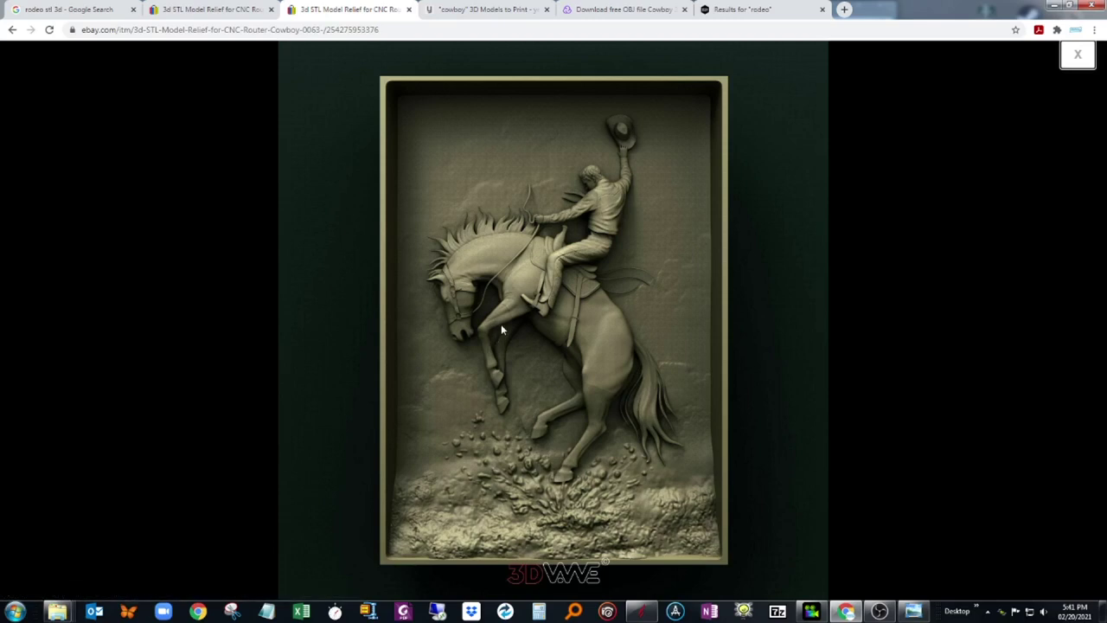
Back on Google Images, open the yeggi cowboy models result in a new tab
{"action": "key", "text": "ctrl+1"}
{"action": "scroll", "coordinate": [276, 318], "scroll_direction": "down", "scroll_amount": 2}
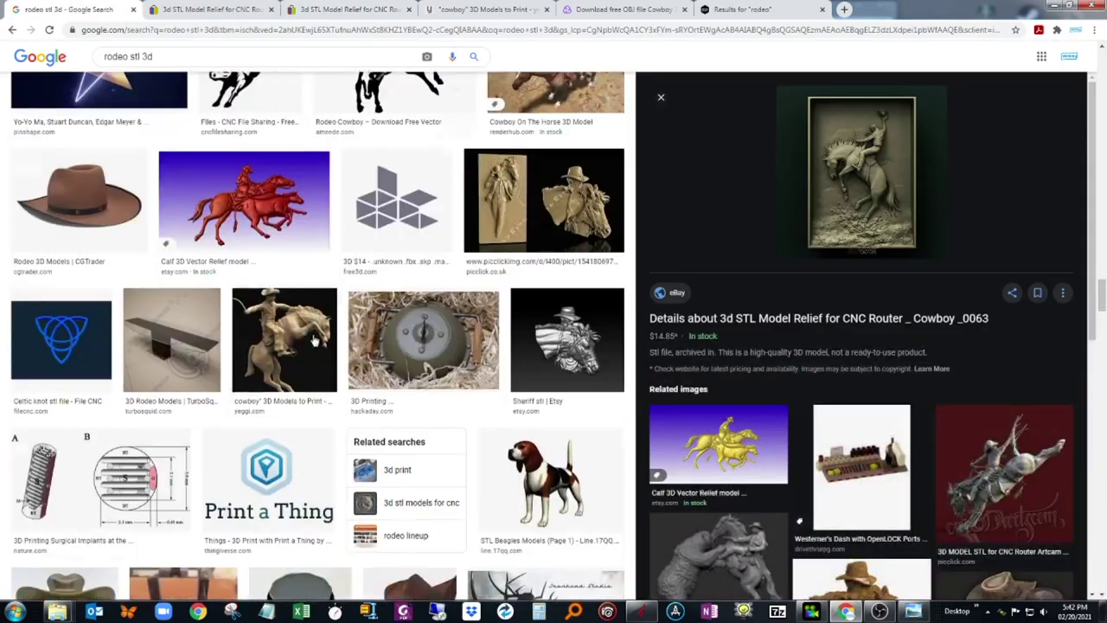
{"action": "left_click", "coordinate": [278, 329]}
{"action": "middle_click", "coordinate": [288, 373]}
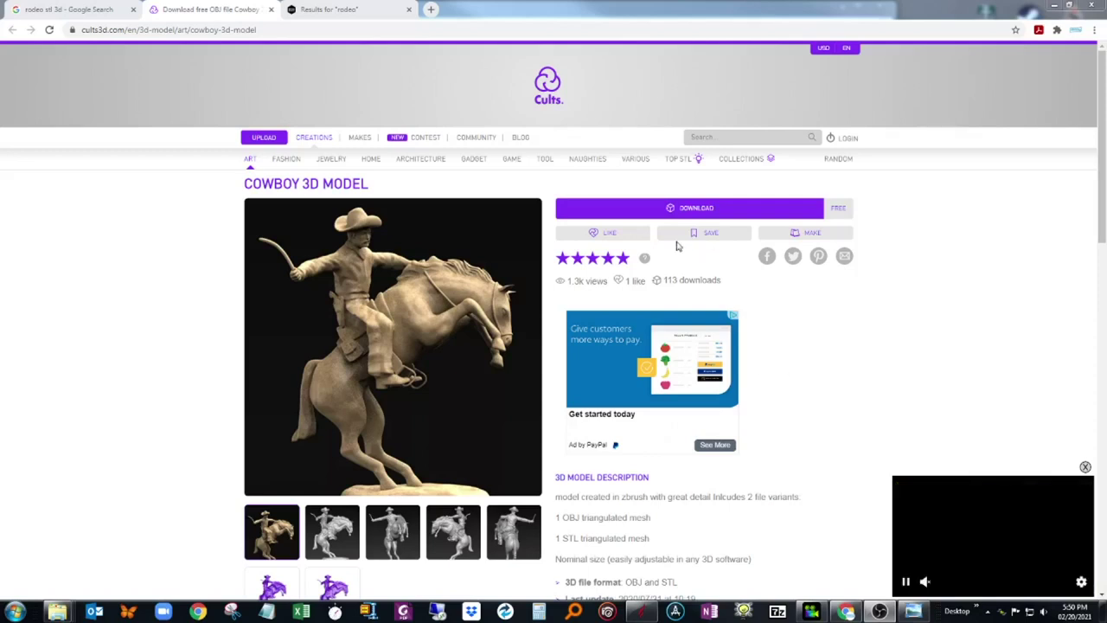
Switch to the Design & Make store's 'rodeo' search results
{"action": "left_click", "coordinate": [362, 15]}
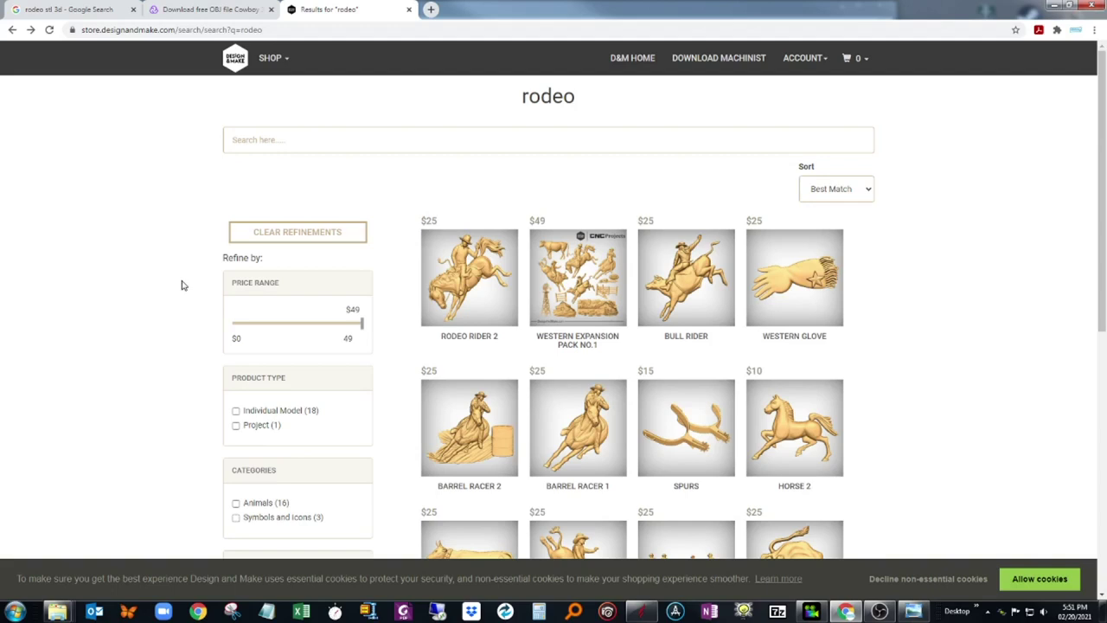
Scroll through the Design & Make rodeo results down to the Bronco Buster models
{"action": "scroll", "coordinate": [182, 286], "scroll_direction": "down", "scroll_amount": 1}
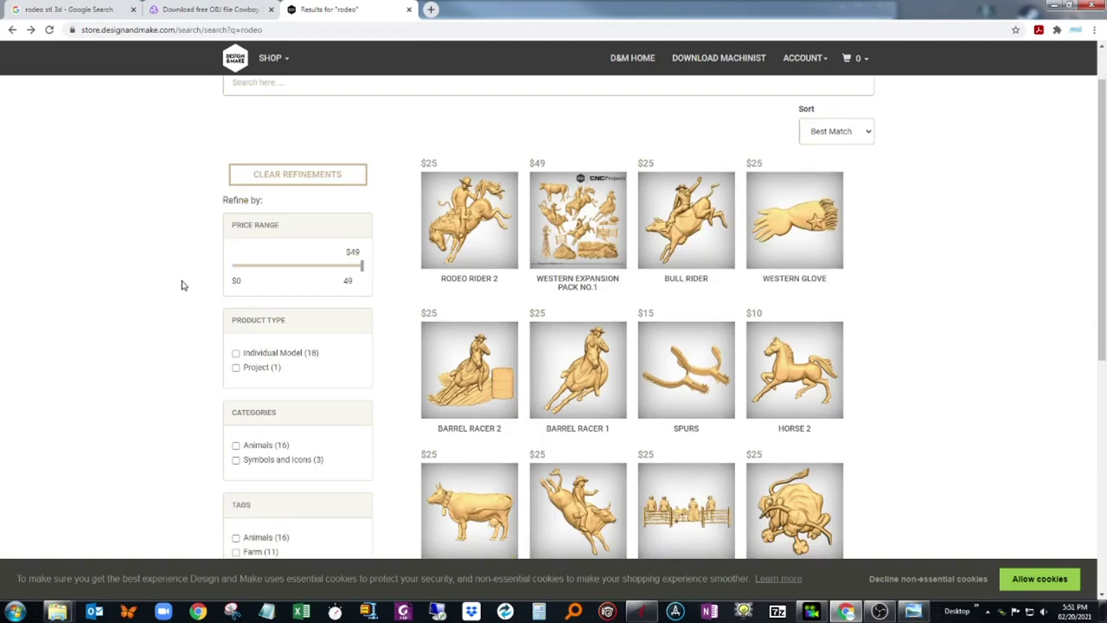
{"action": "scroll", "coordinate": [186, 285], "scroll_direction": "down", "scroll_amount": 4}
{"action": "scroll", "coordinate": [188, 284], "scroll_direction": "up", "scroll_amount": 4}
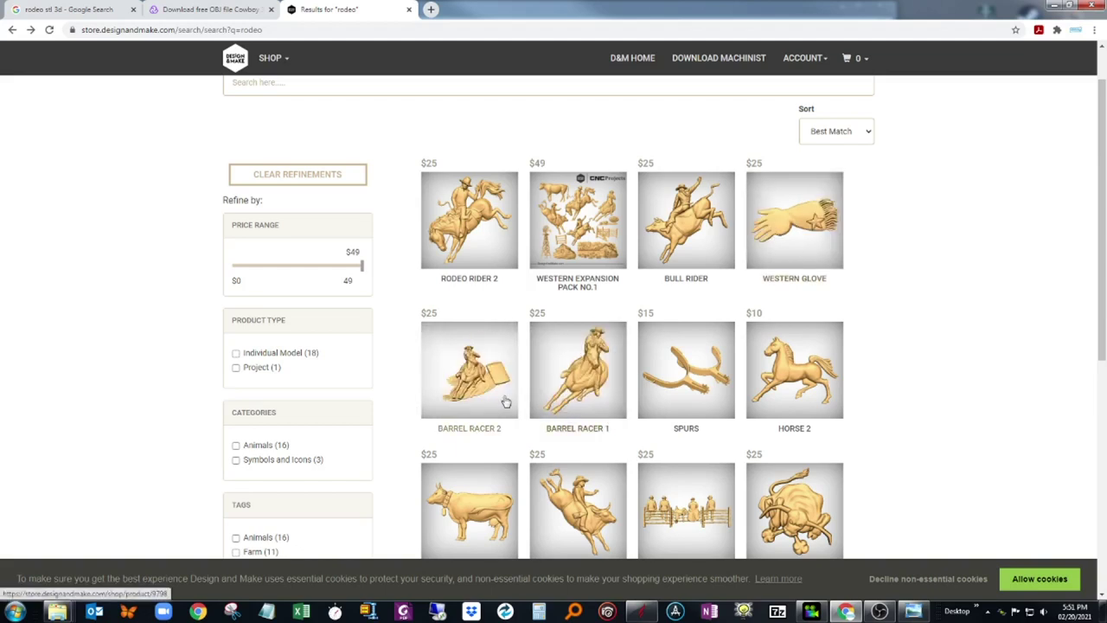
{"action": "scroll", "coordinate": [959, 426], "scroll_direction": "down", "scroll_amount": 5}
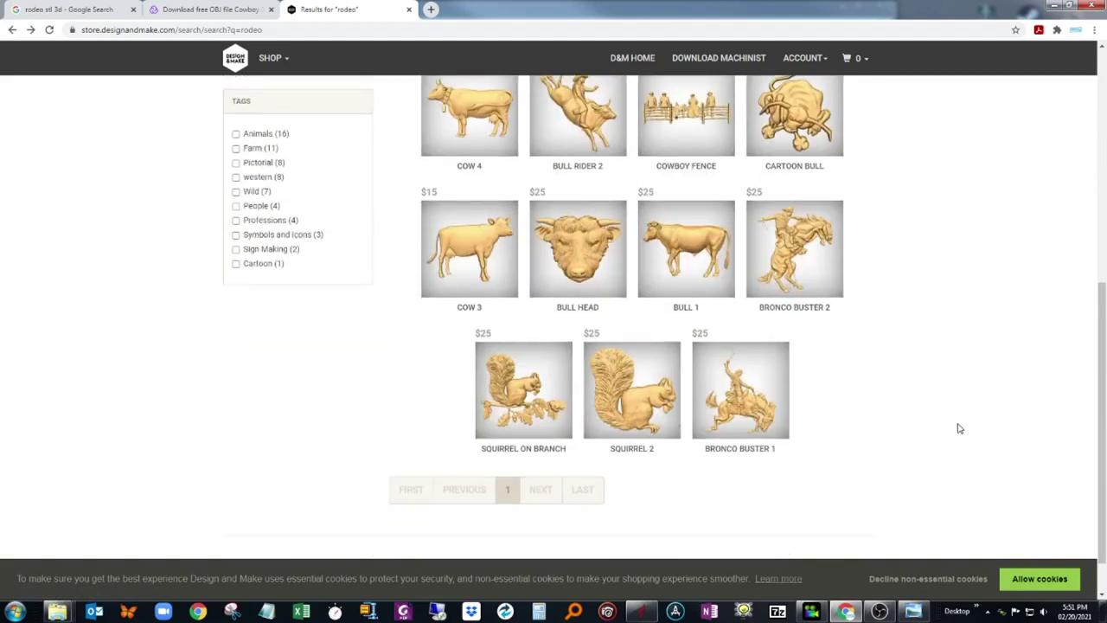
Open the Bronco Buster 2 model's product page
{"action": "left_click", "coordinate": [816, 271]}
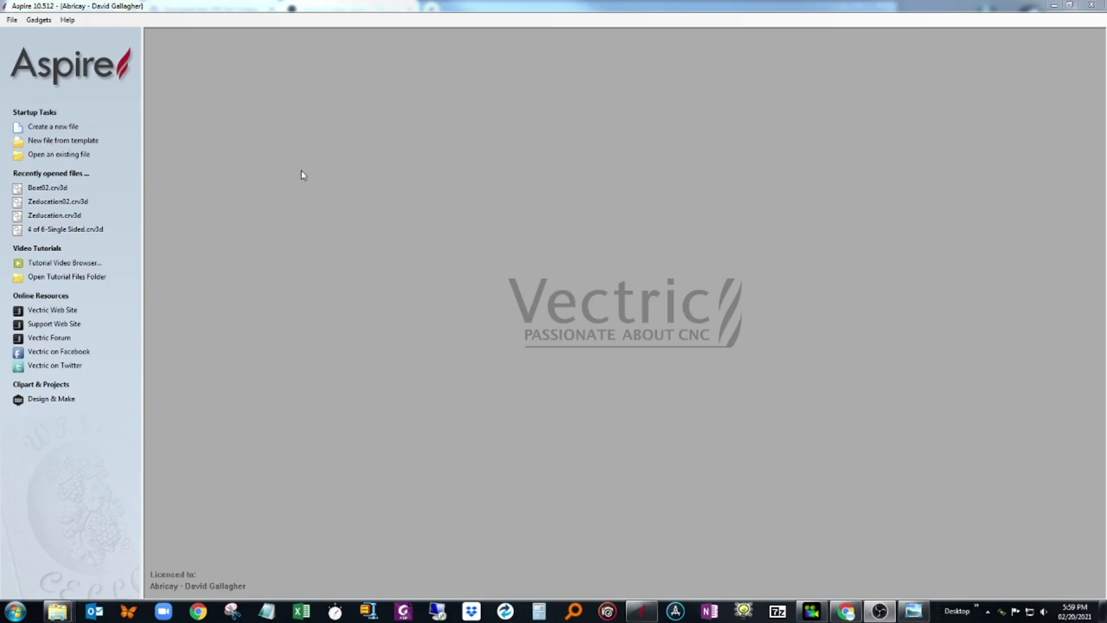
Start a new blank 11 x 11 inch job and show the expanded, widened Clipart library
{"action": "left_click", "coordinate": [44, 130]}
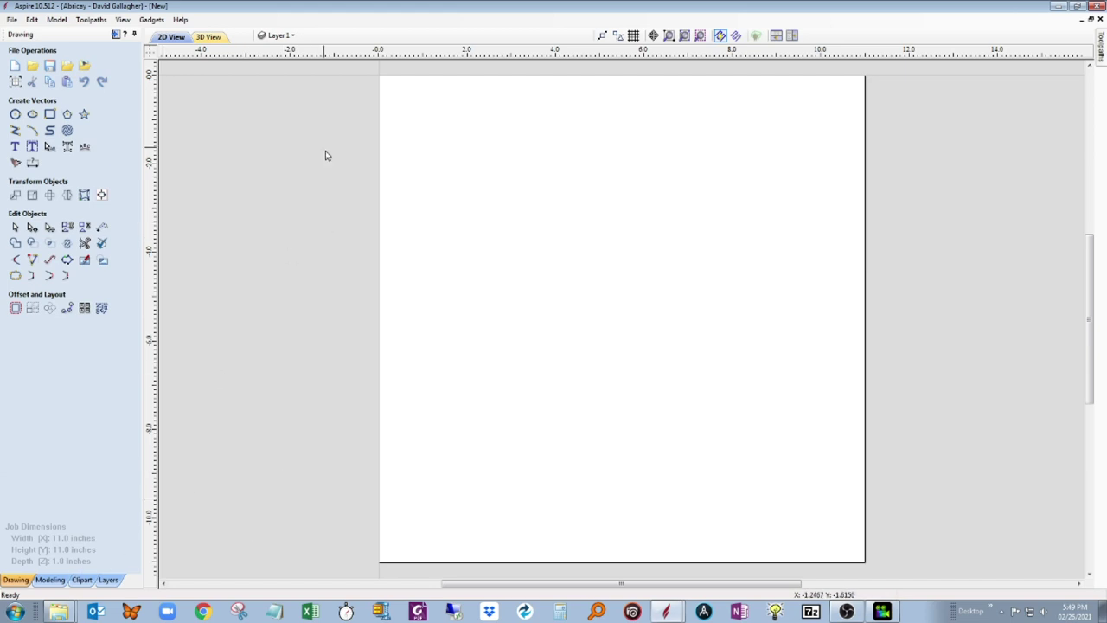
{"action": "left_click", "coordinate": [83, 580]}
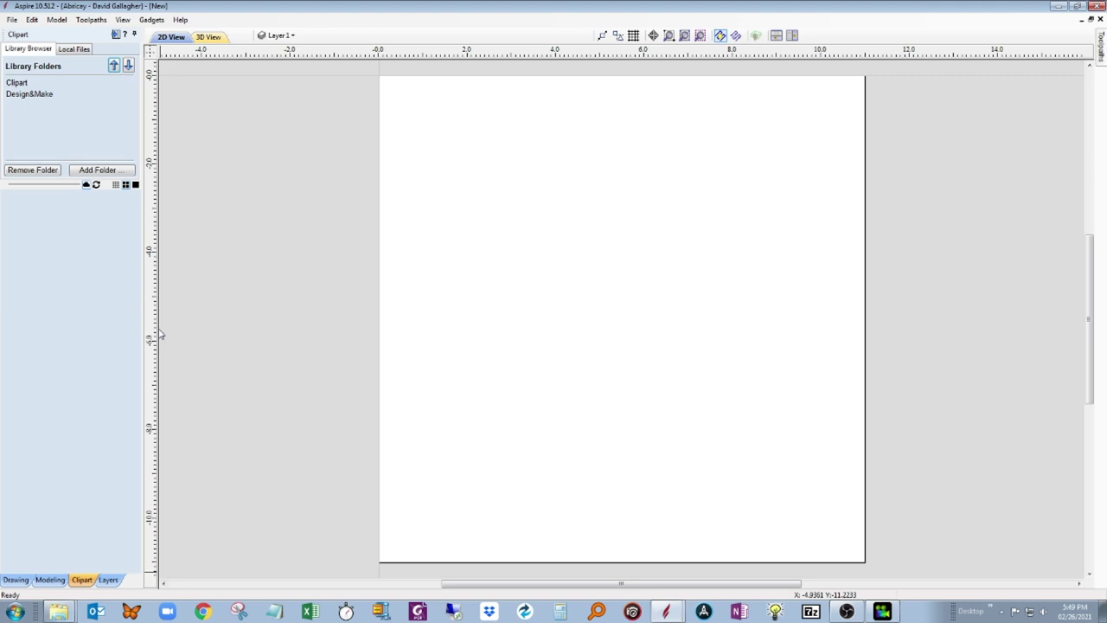
{"action": "double_click", "coordinate": [18, 82]}
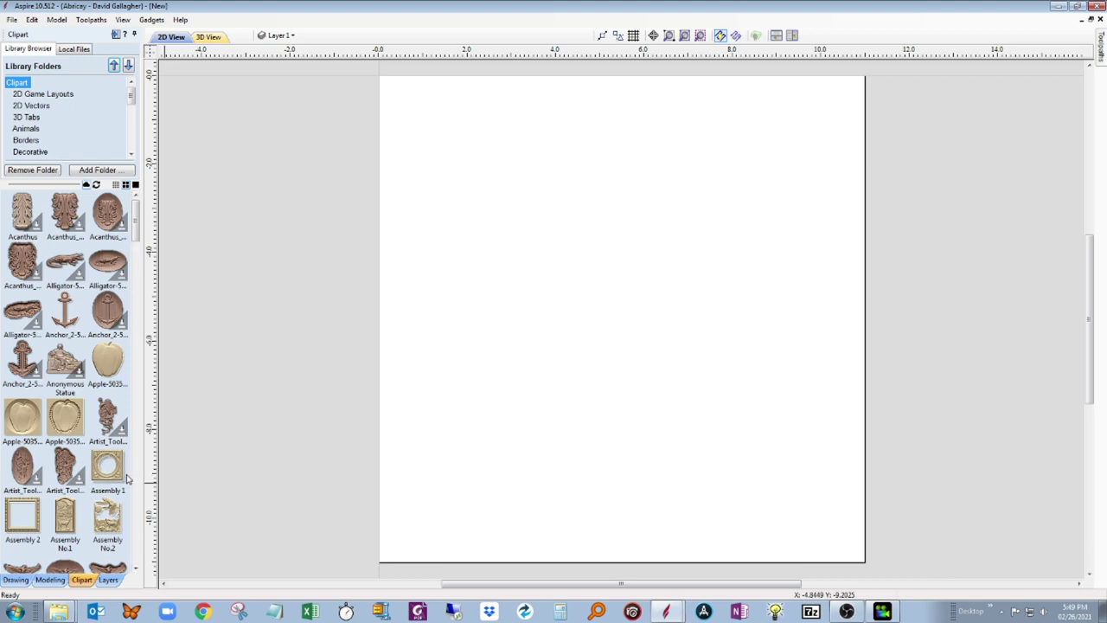
{"action": "left_click_drag", "start_coordinate": [141, 472], "coordinate": [251, 459]}
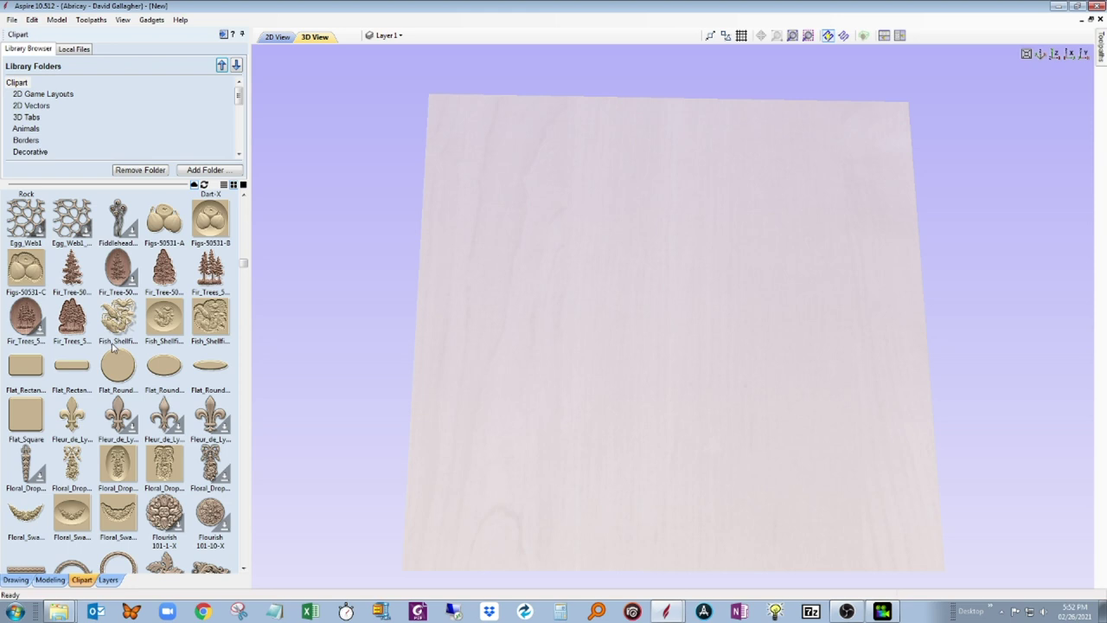
Drop the Flat_Round disc into the job, tile 2D and 3D views with F4, and select it
{"action": "left_click_drag", "start_coordinate": [124, 370], "coordinate": [682, 333]}
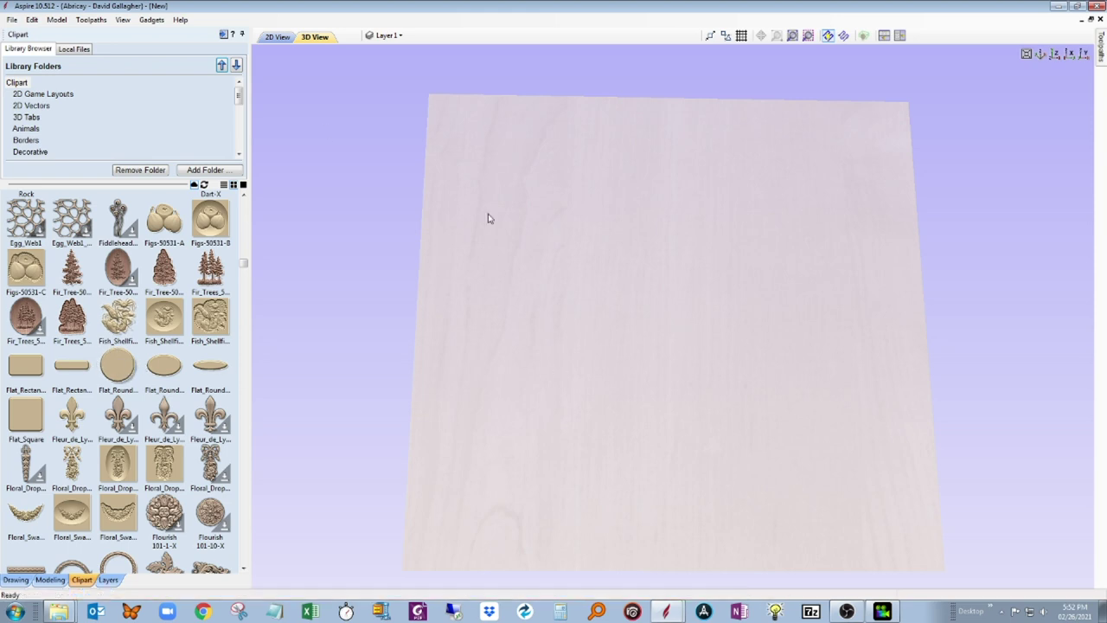
{"action": "left_click", "coordinate": [278, 37]}
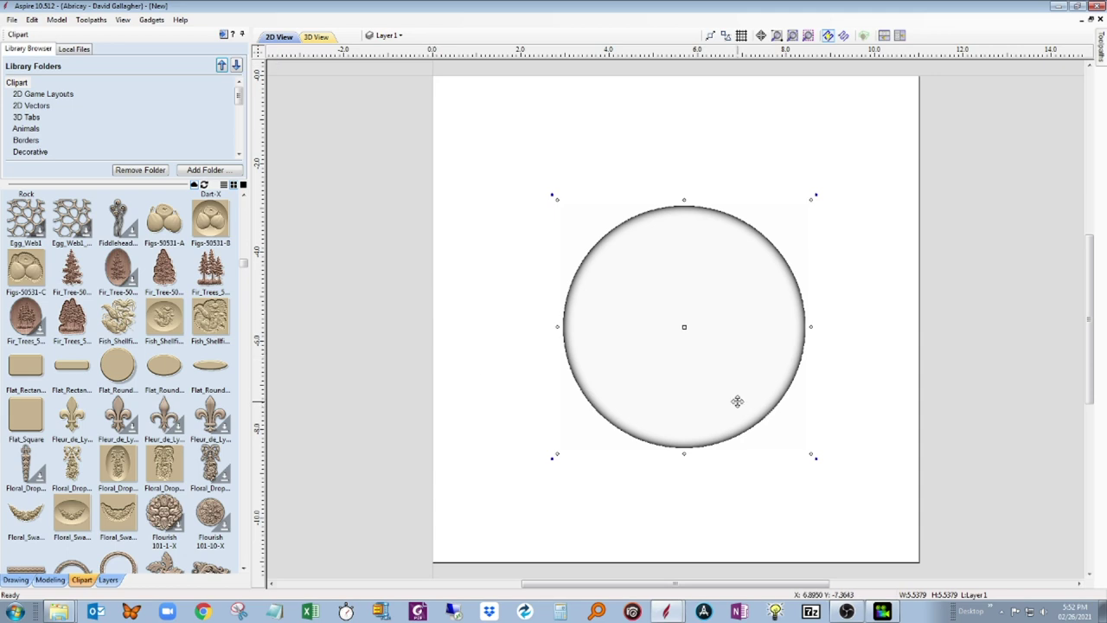
{"action": "left_click", "coordinate": [279, 38]}
{"action": "left_click", "coordinate": [315, 38]}
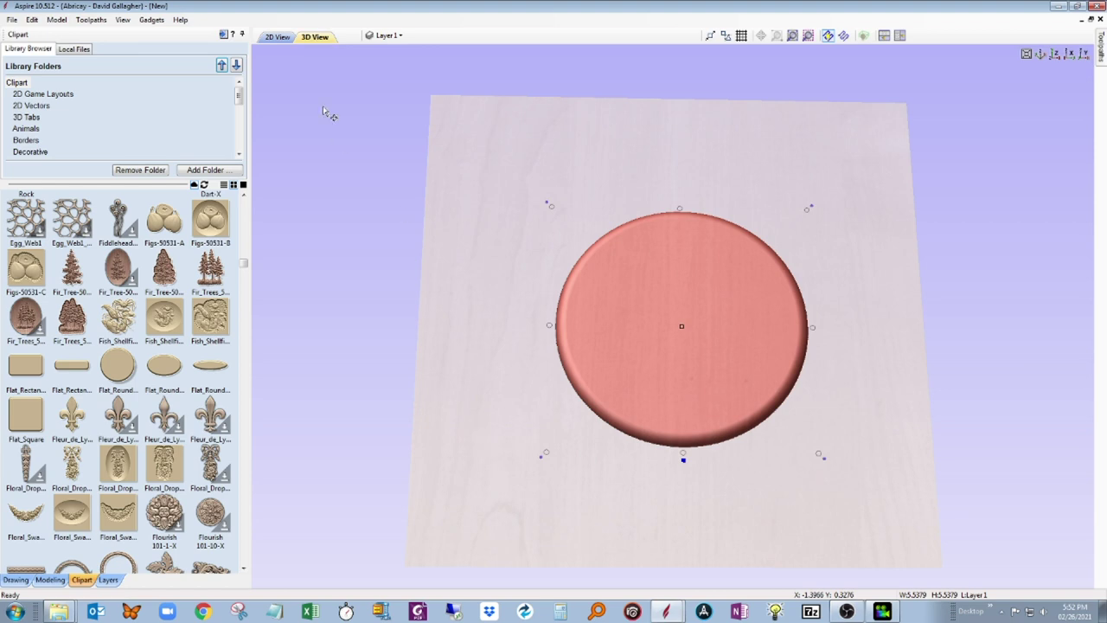
{"action": "key", "text": "F4"}
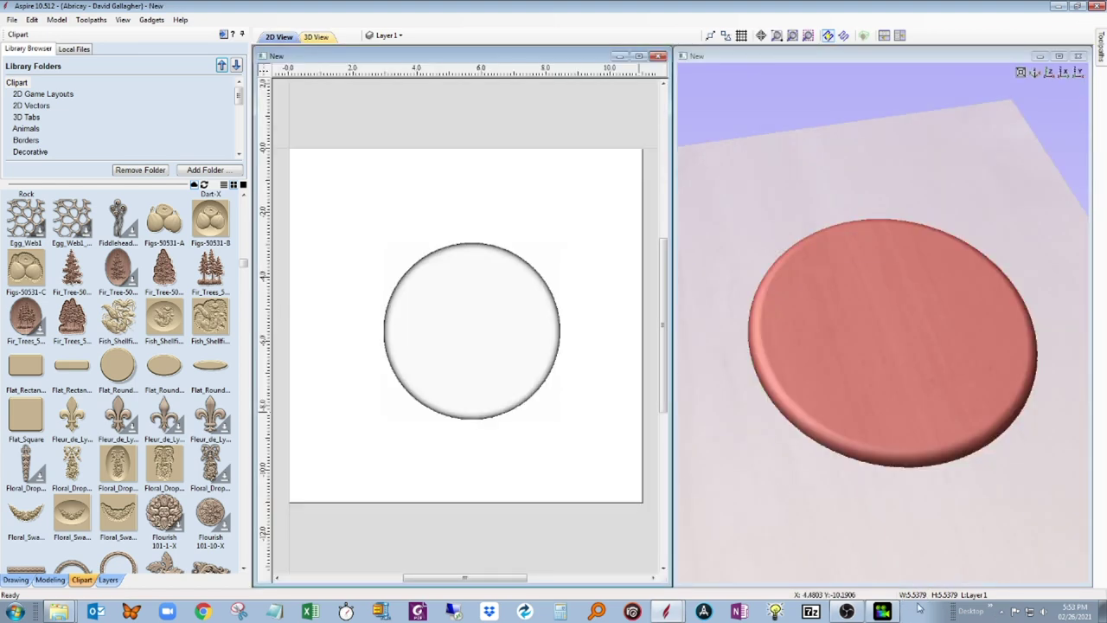
{"action": "left_click", "coordinate": [523, 338]}
Resize the round disc to 7 inches wide and high with Link XY on
{"action": "left_click", "coordinate": [15, 580]}
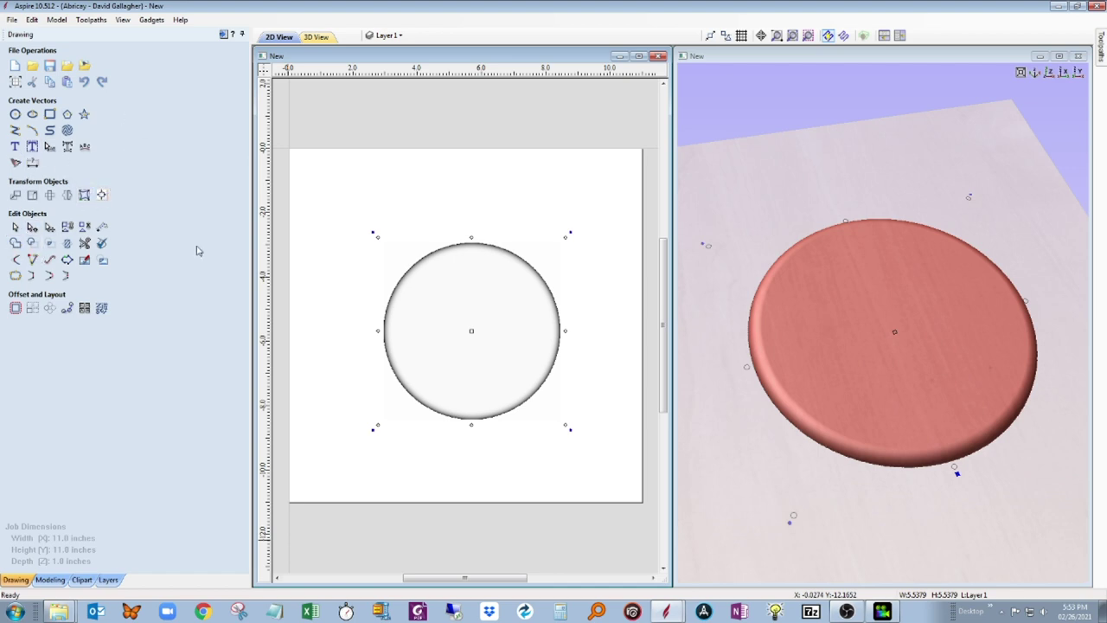
{"action": "type", "text": "t7"}
{"action": "left_click", "coordinate": [82, 279]}
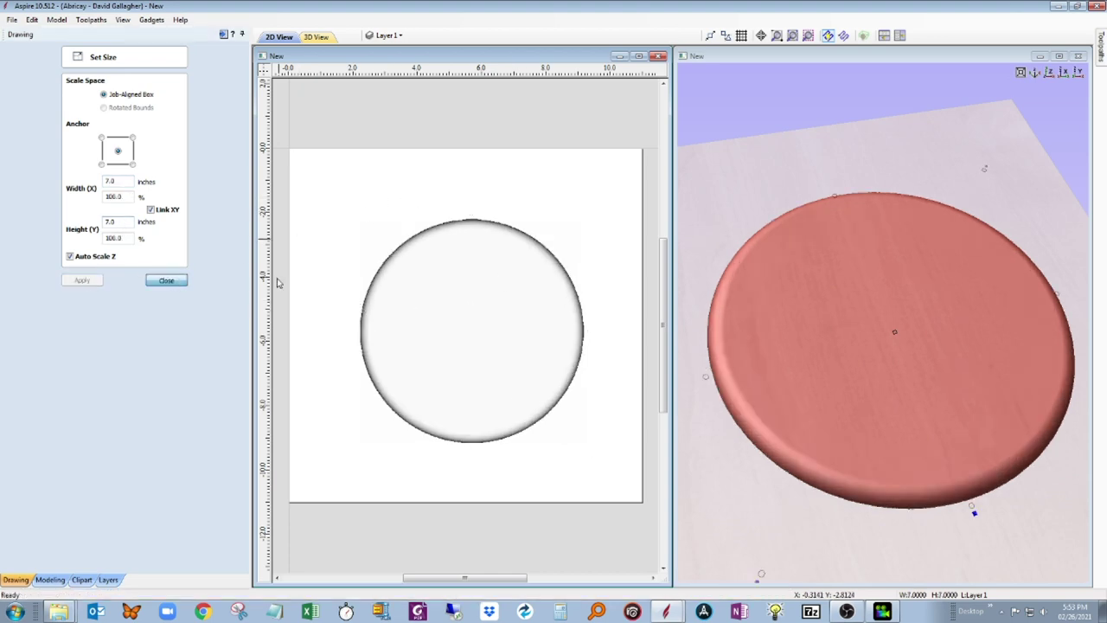
{"action": "left_click", "coordinate": [165, 279]}
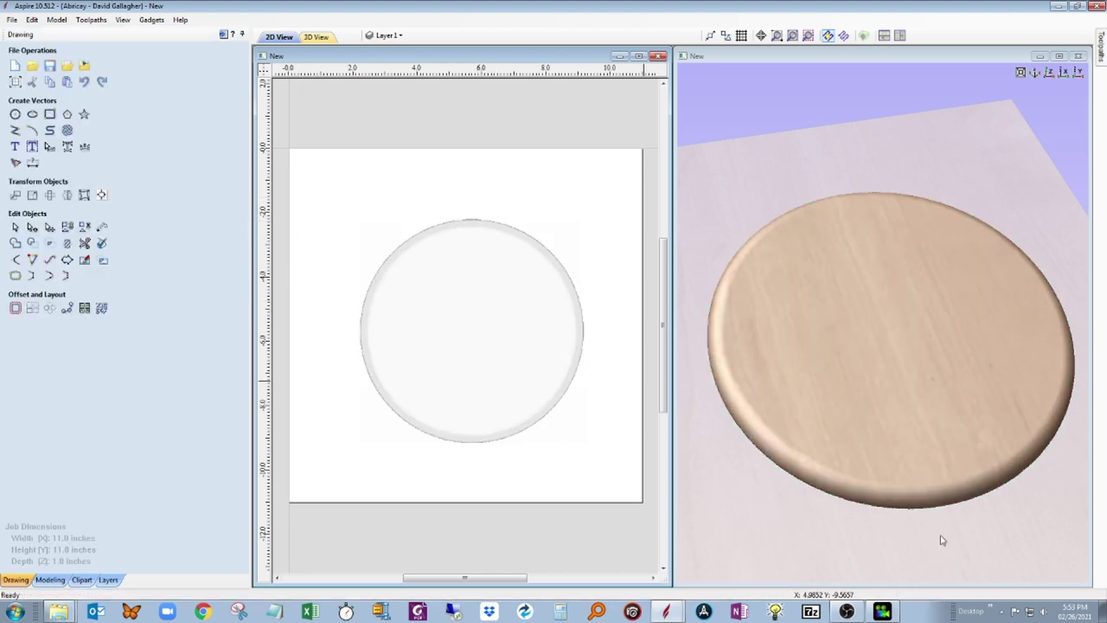
{"action": "left_click", "coordinate": [82, 580]}
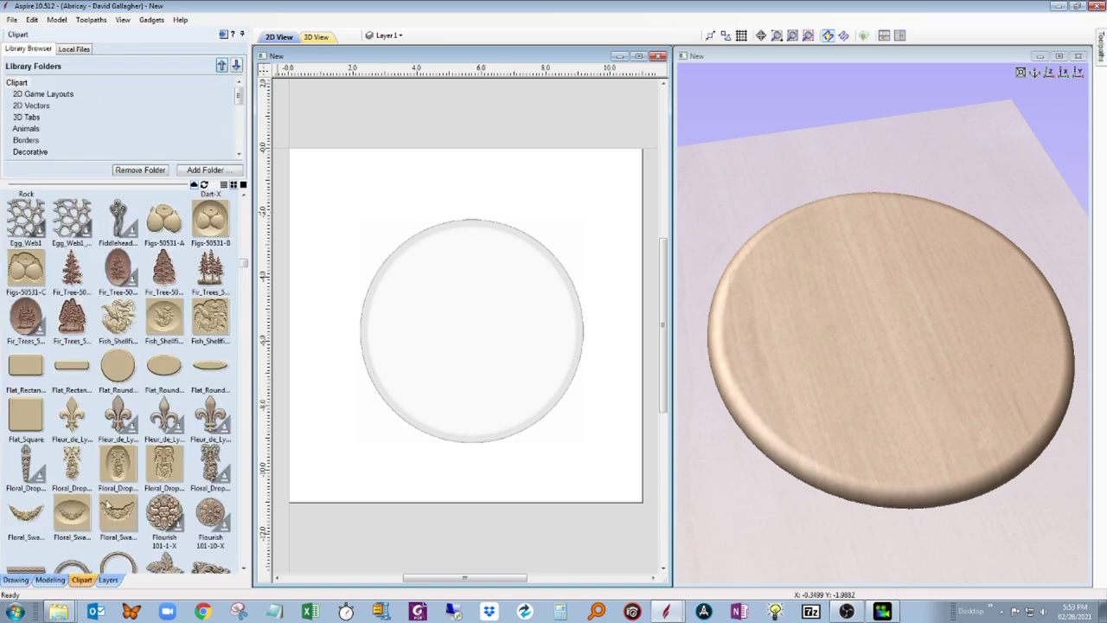
Drag the round barbed-wire ring from the Barbed_Wire clipart onto the disc, then reselect the disc
{"action": "left_click_drag", "start_coordinate": [249, 264], "coordinate": [244, 199]}
{"action": "scroll", "coordinate": [167, 408], "scroll_direction": "down", "scroll_amount": 3}
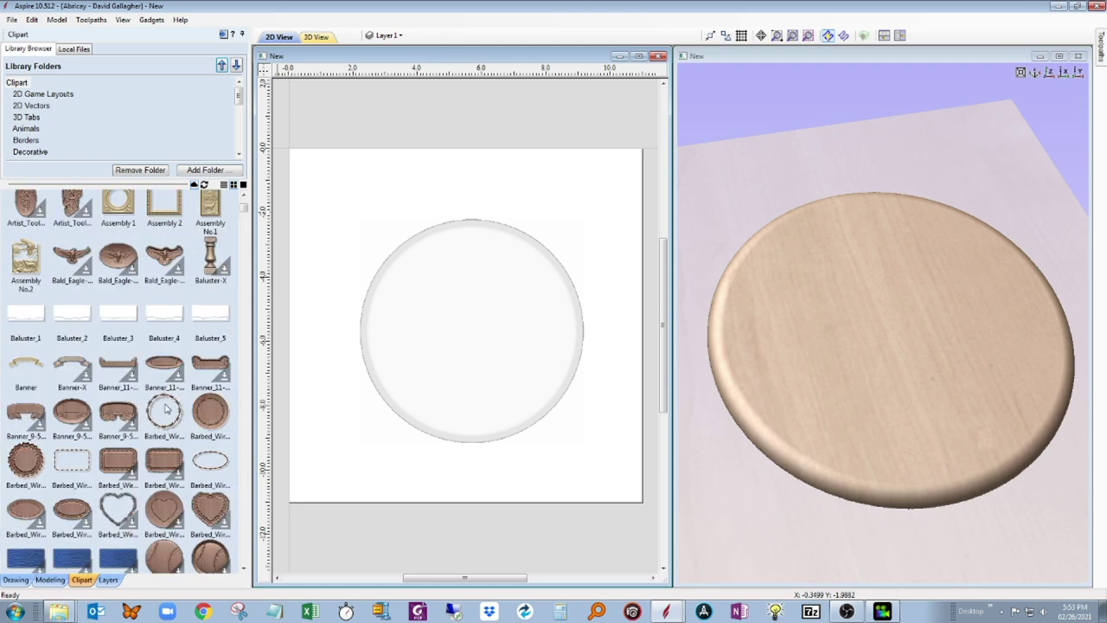
{"action": "left_click_drag", "start_coordinate": [164, 413], "coordinate": [465, 329]}
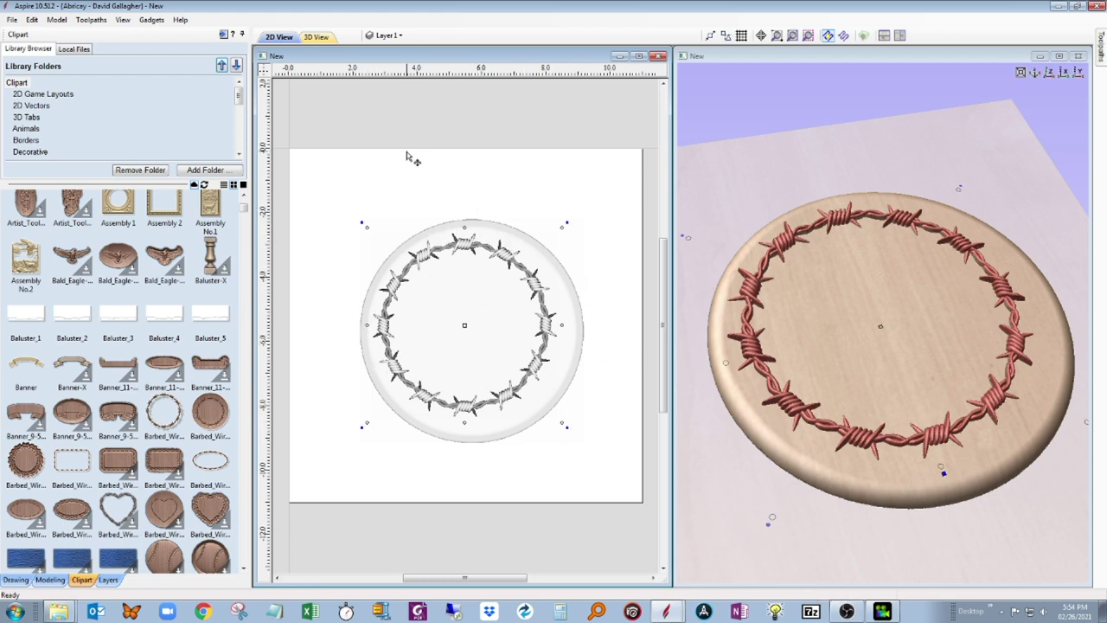
{"action": "left_click", "coordinate": [501, 109]}
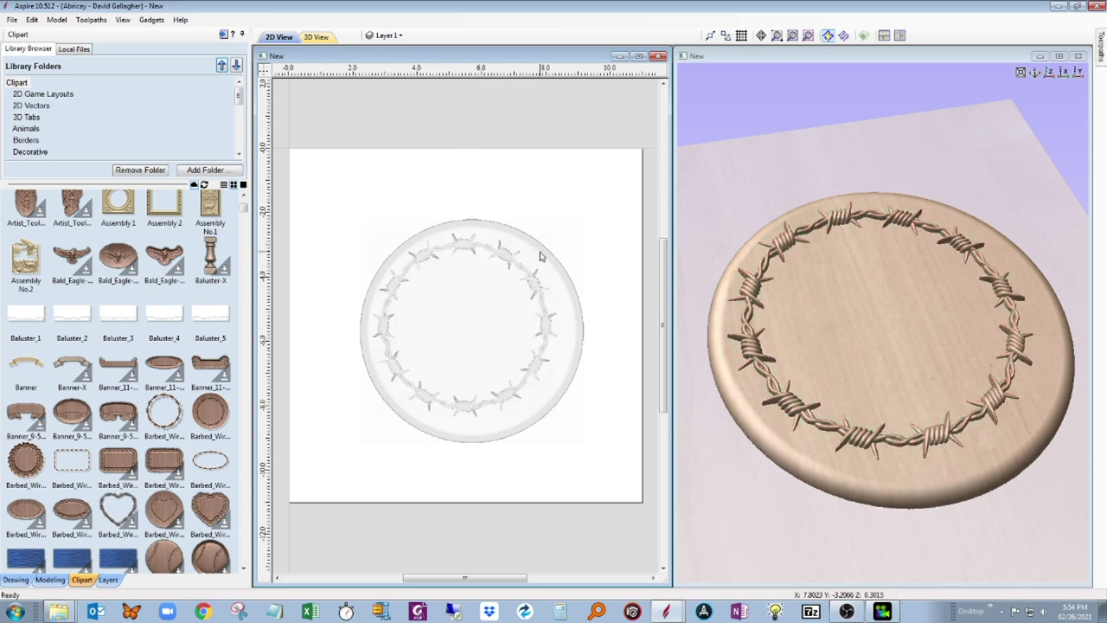
{"action": "left_click", "coordinate": [540, 256]}
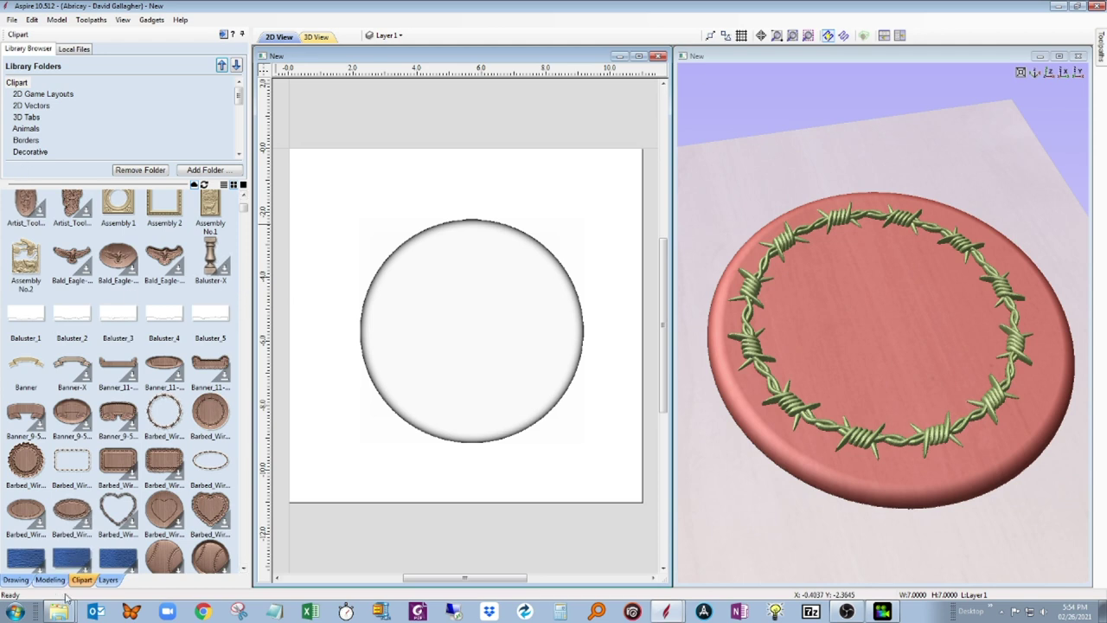
Align the round disc to the centre of the material
{"action": "left_click", "coordinate": [14, 581]}
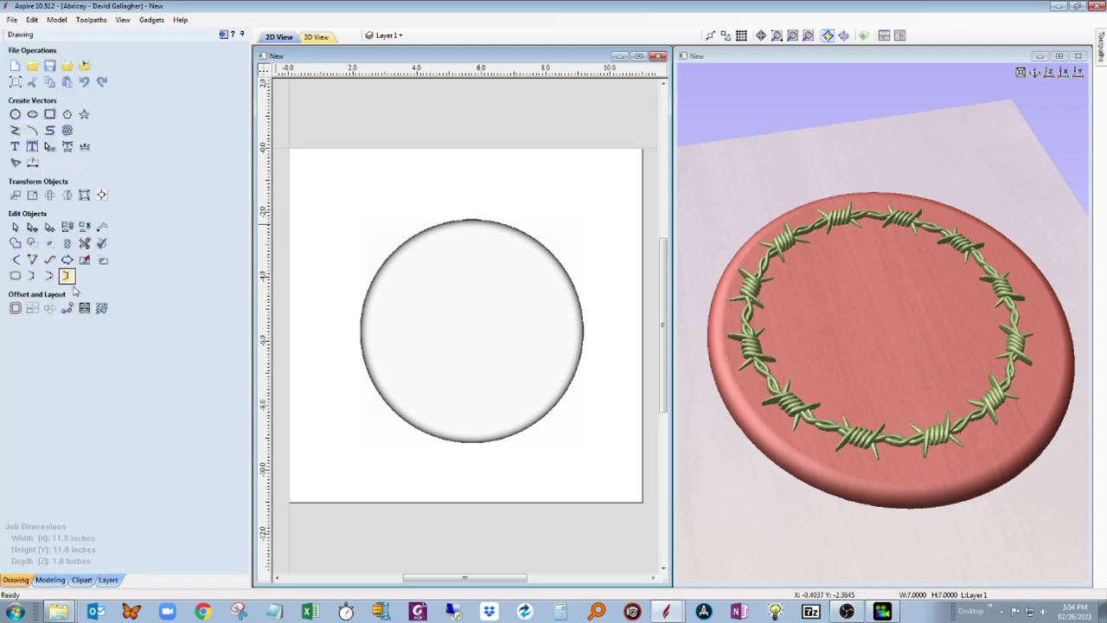
{"action": "left_click", "coordinate": [35, 82]}
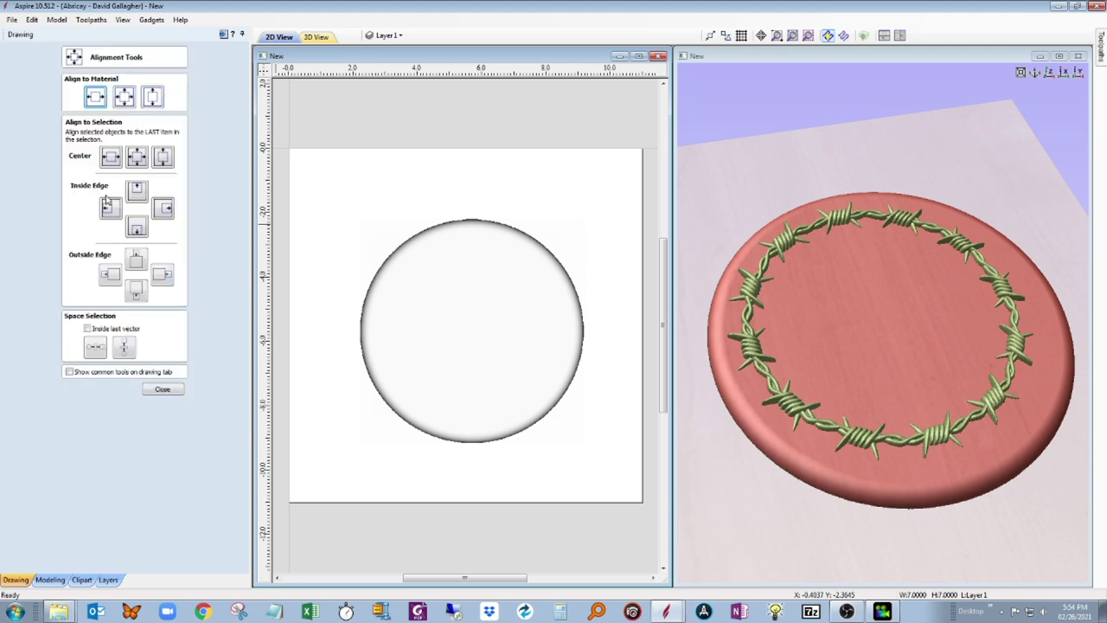
{"action": "left_click", "coordinate": [126, 97]}
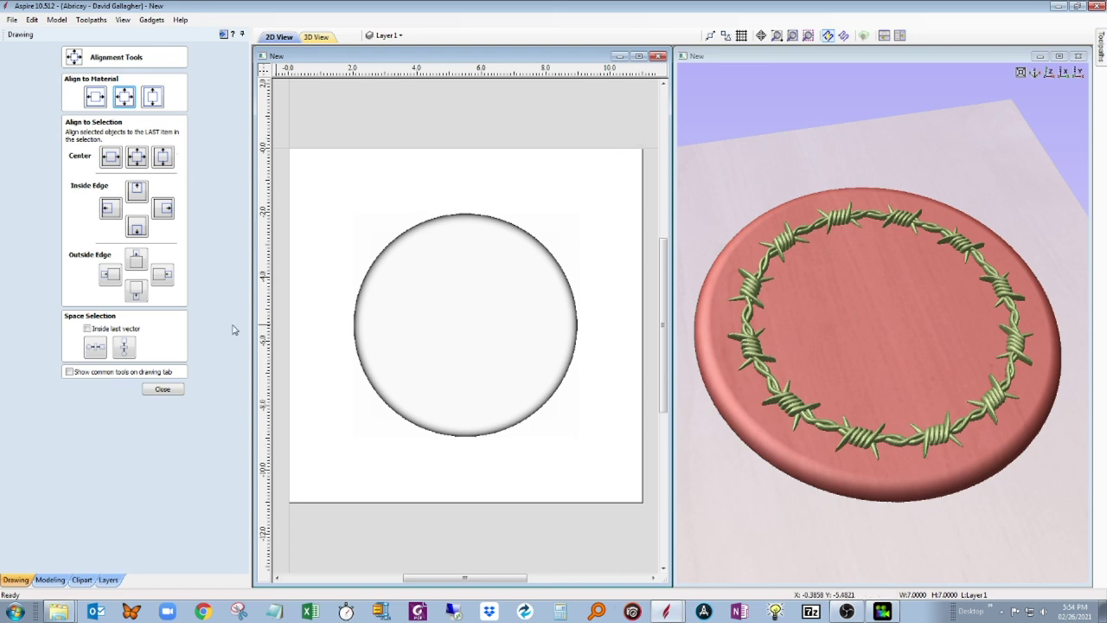
{"action": "left_click", "coordinate": [358, 445]}
Move the barbed-wire ring over the disc and enlarge it to about 6.6 inches around the rim
{"action": "left_click", "coordinate": [505, 403]}
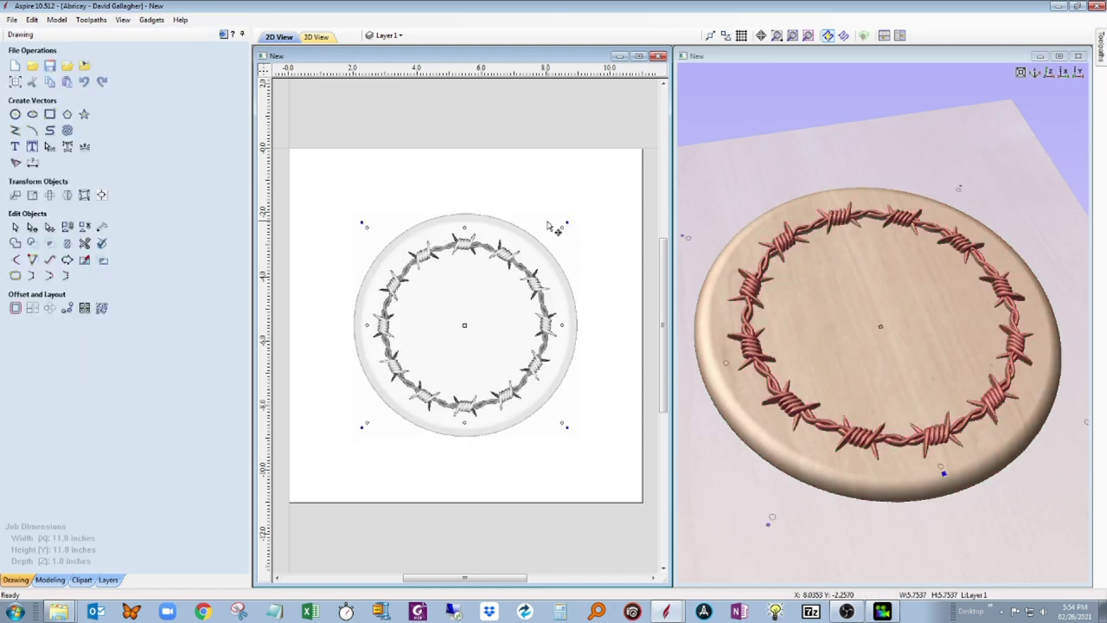
{"action": "left_click_drag", "start_coordinate": [566, 223], "coordinate": [571, 215]}
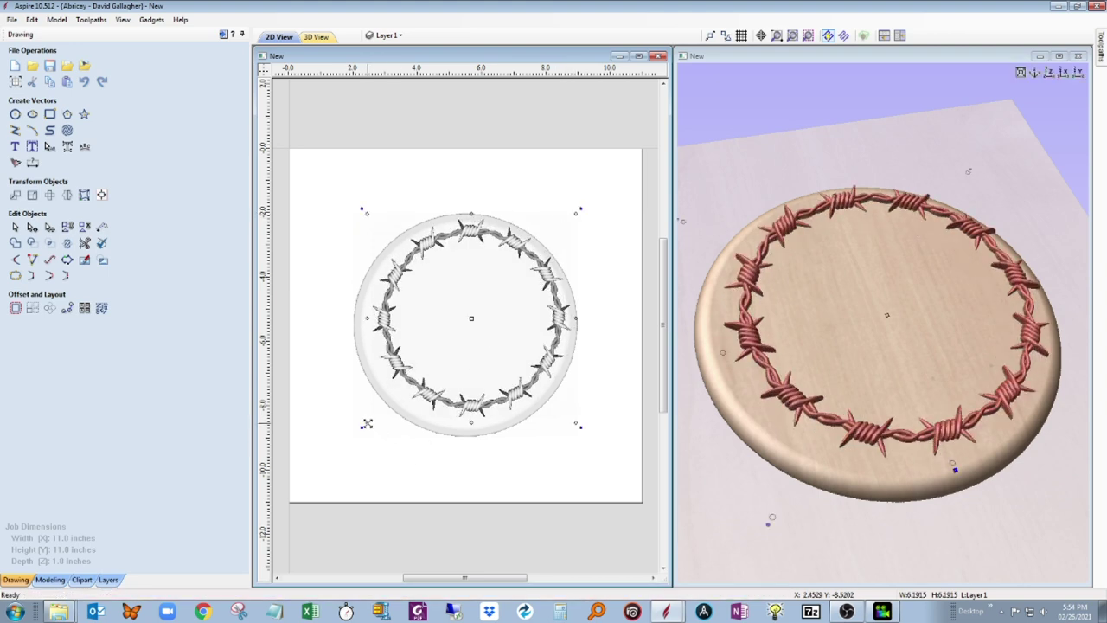
{"action": "left_click_drag", "start_coordinate": [363, 426], "coordinate": [362, 429]}
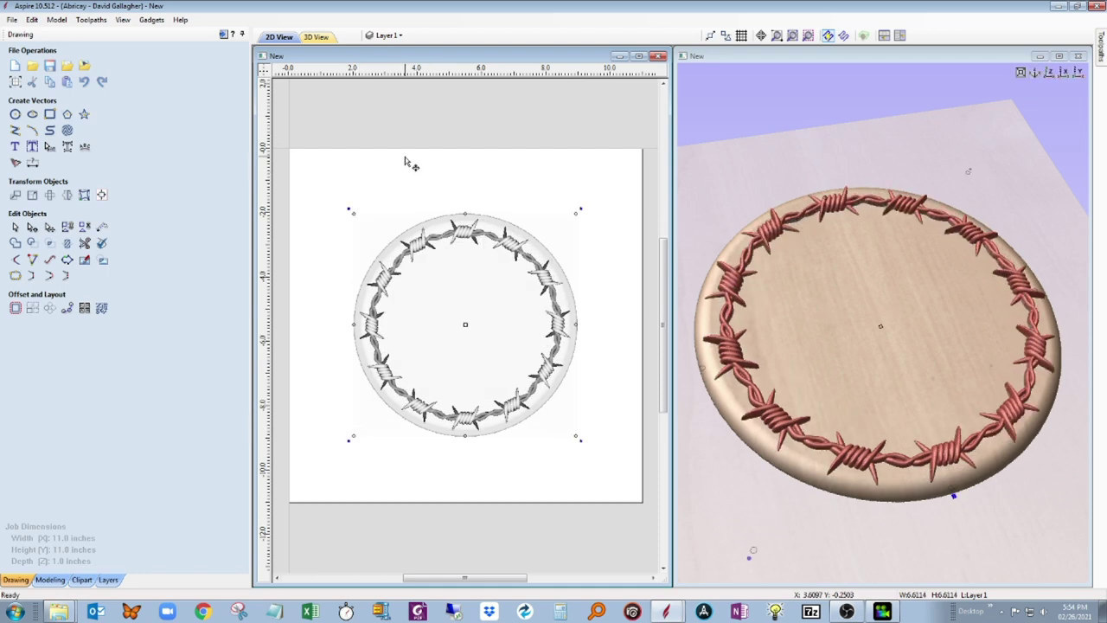
{"action": "left_click", "coordinate": [973, 71]}
{"action": "key", "text": "1"}
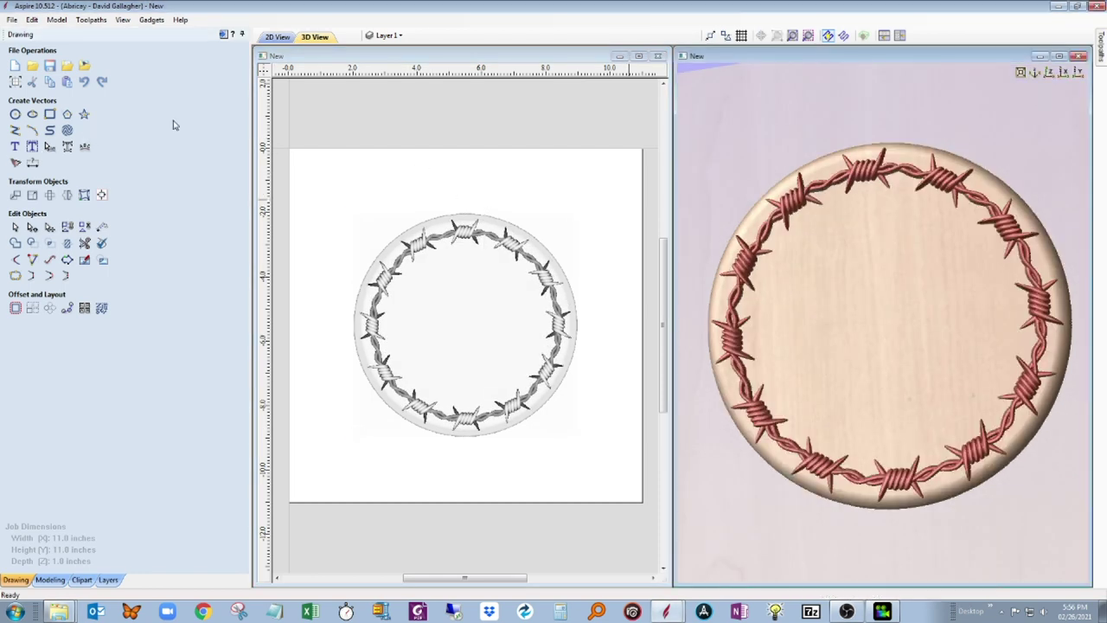
Import the Rodeo-58208_A.stl 3D model from the First Rodeo folder
{"action": "left_click", "coordinate": [57, 20]}
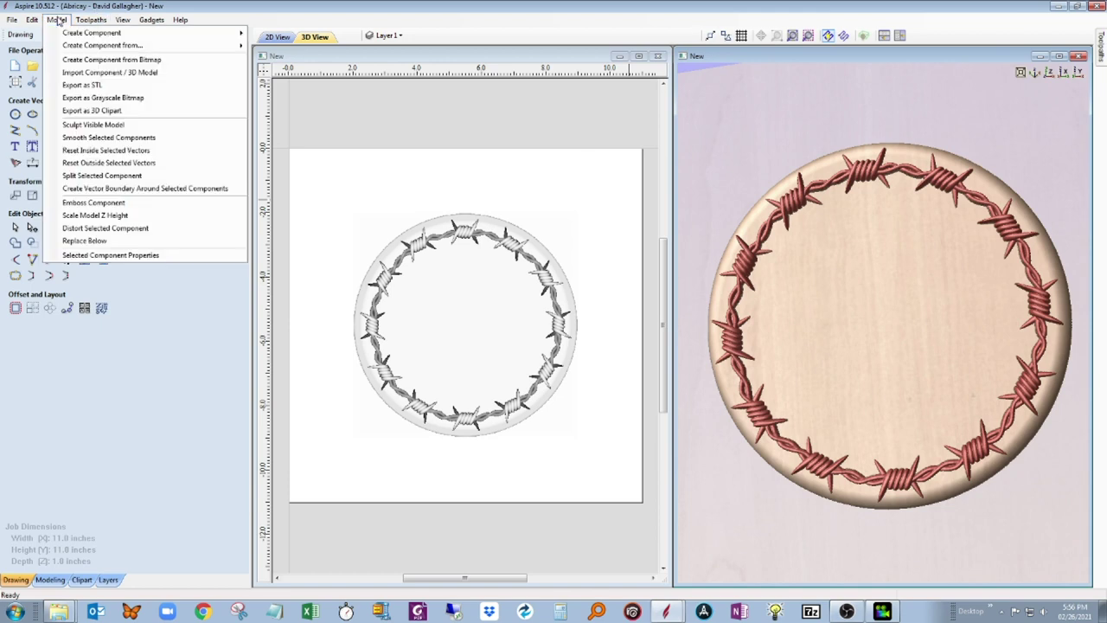
{"action": "left_click", "coordinate": [135, 76]}
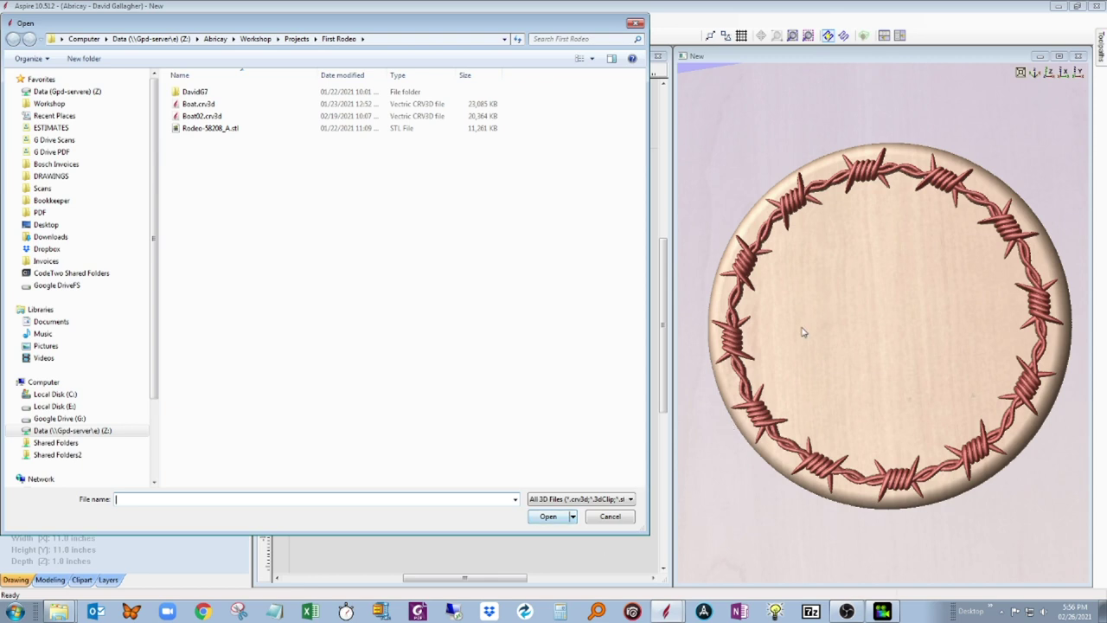
{"action": "left_click", "coordinate": [223, 132]}
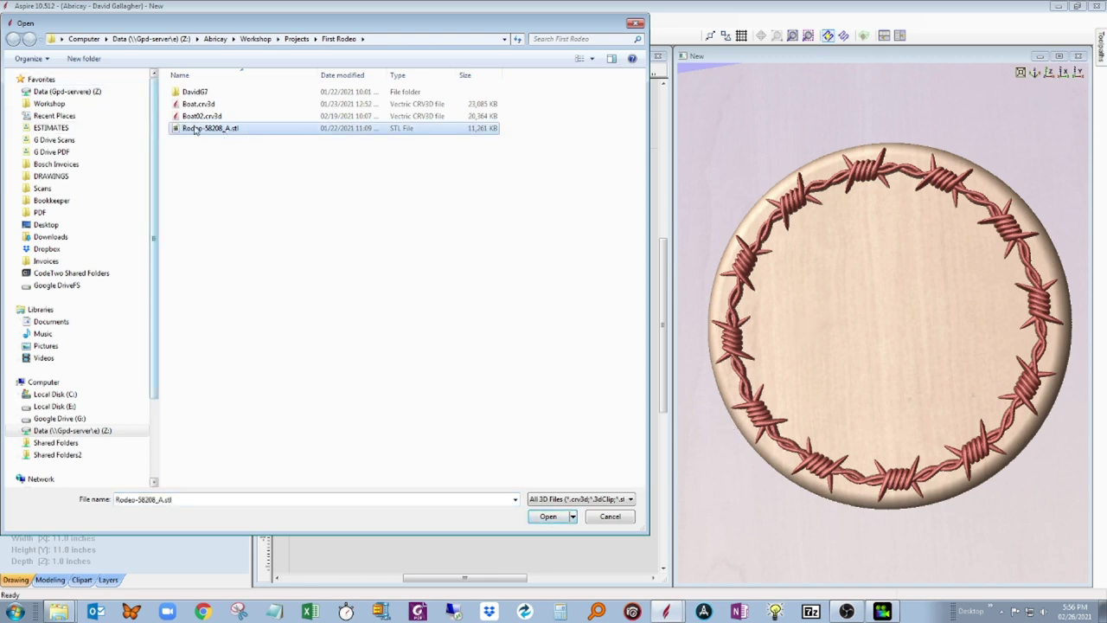
{"action": "left_click", "coordinate": [556, 520]}
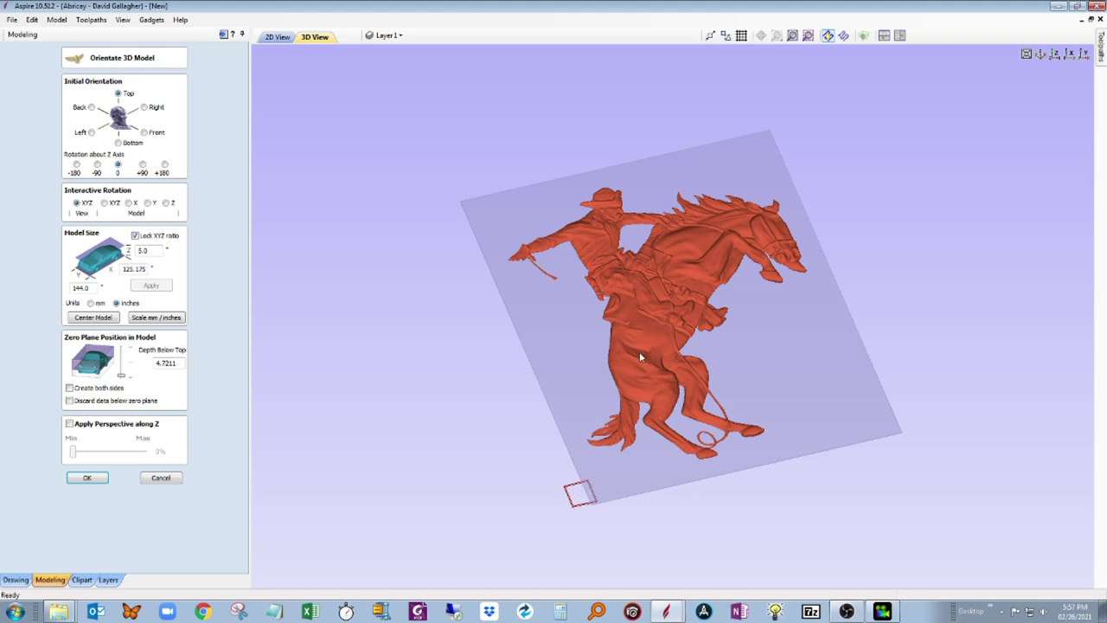
Scale the bucking-horse model to a 10.5-inch Y size with the XYZ ratio locked
{"action": "left_click_drag", "start_coordinate": [487, 403], "coordinate": [398, 447]}
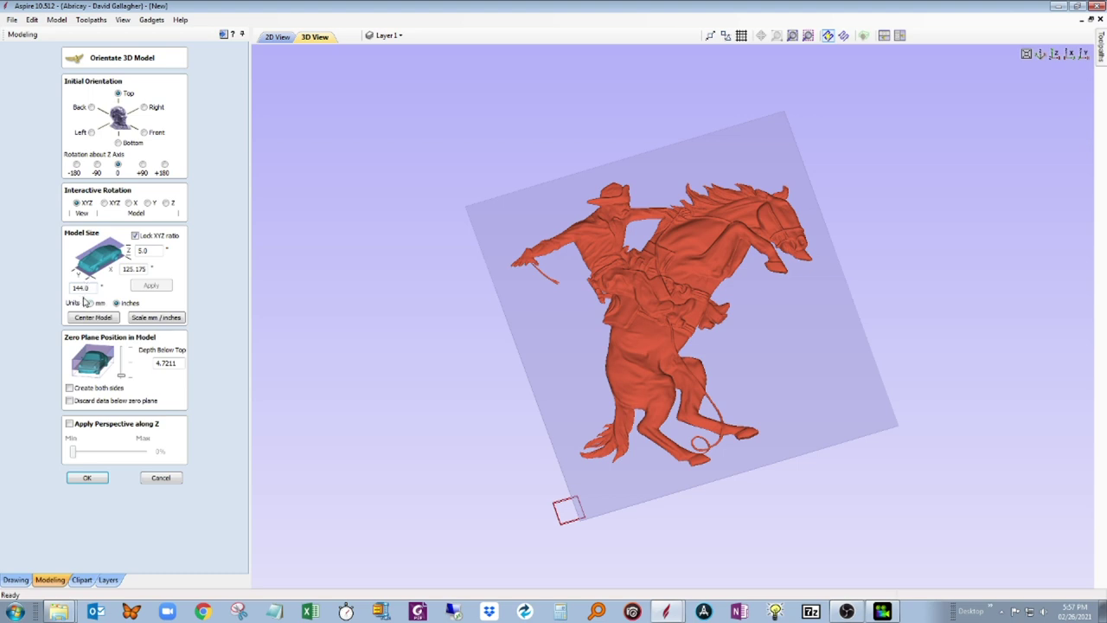
{"action": "double_click", "coordinate": [81, 288]}
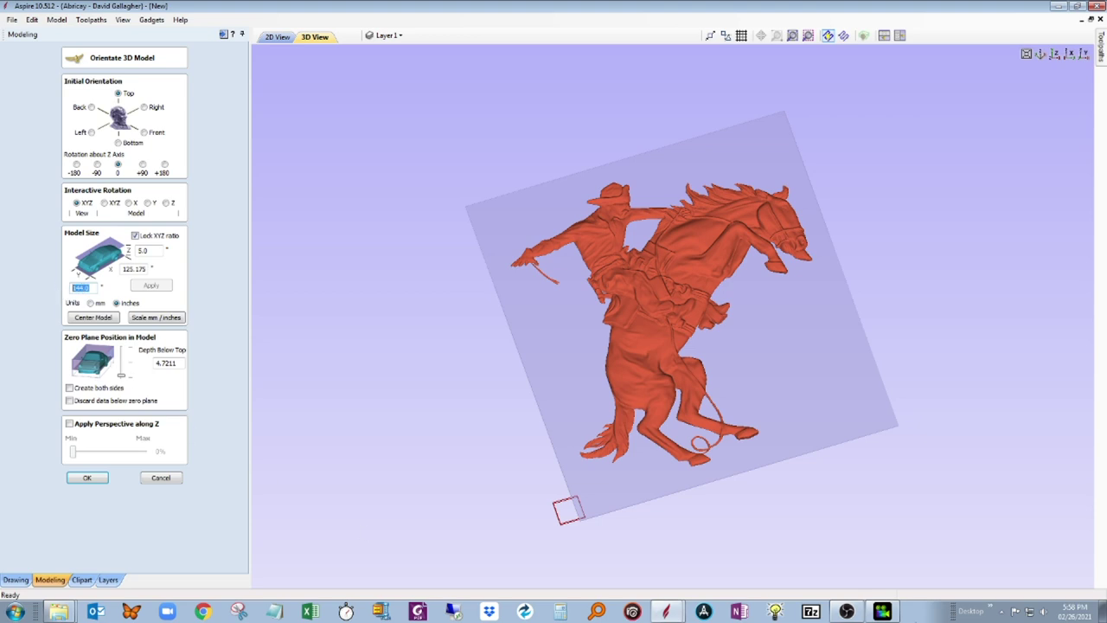
{"action": "type", "text": "10.5"}
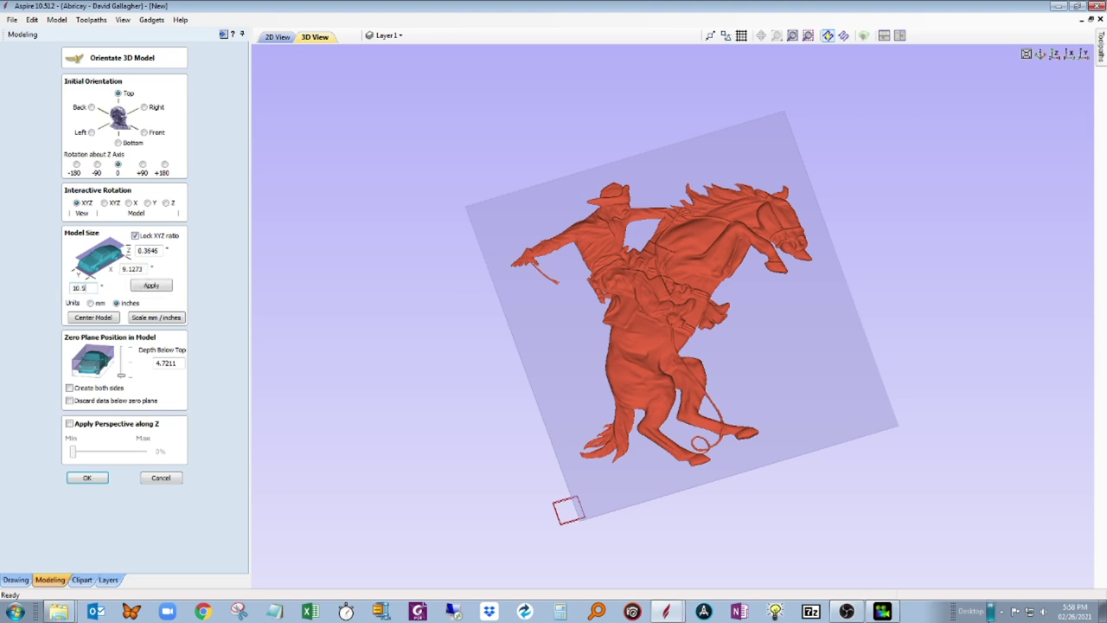
{"action": "key", "text": "Return"}
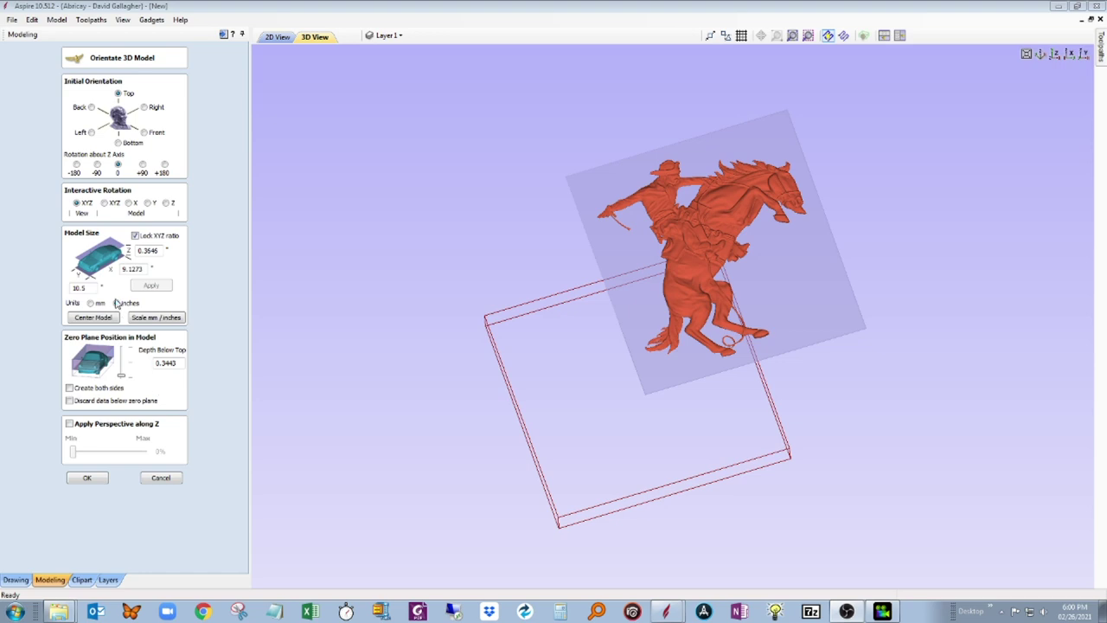
Centre the horse model in its block and create it as a relief component
{"action": "left_click", "coordinate": [94, 318]}
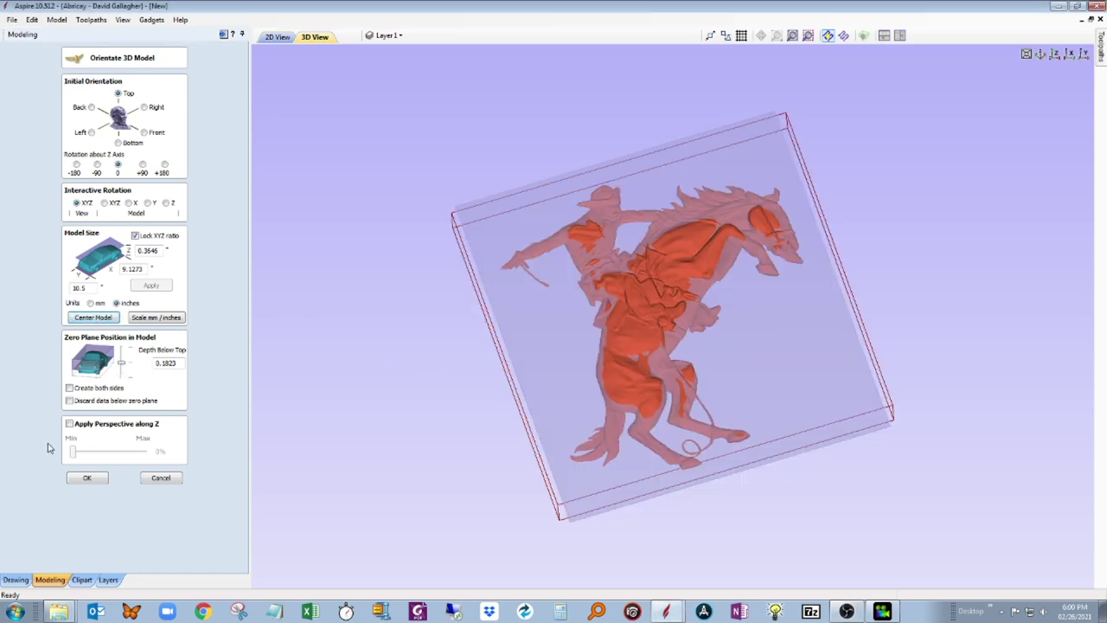
{"action": "left_click", "coordinate": [86, 478]}
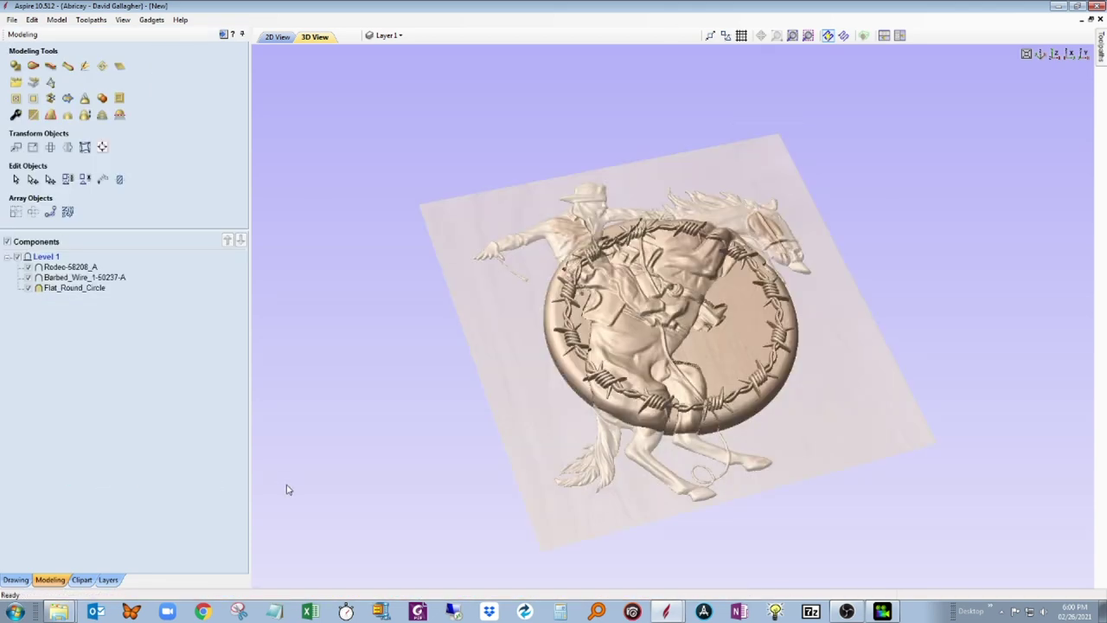
In 2D view, shrink the Rodeo-58208_A relief and align it to the material centre
{"action": "left_click", "coordinate": [280, 41]}
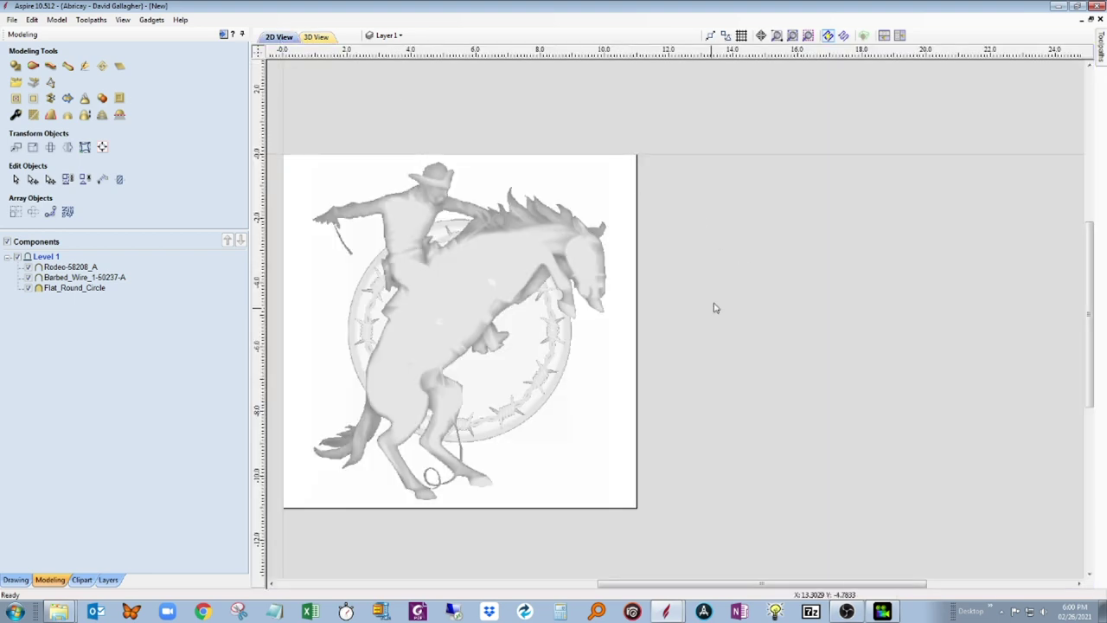
{"action": "left_click", "coordinate": [586, 237]}
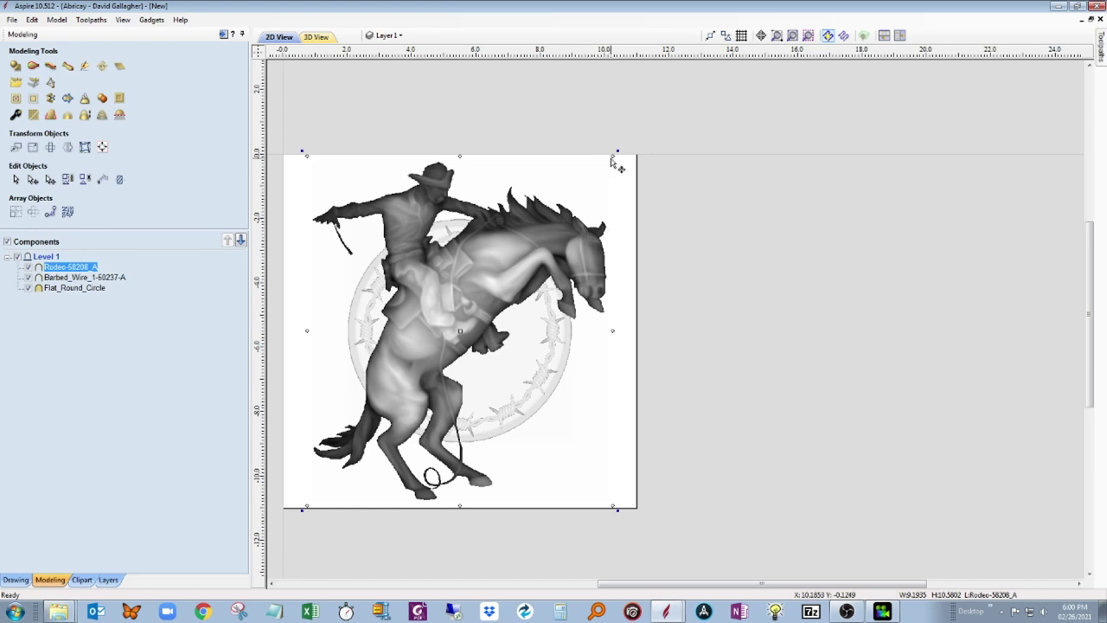
{"action": "left_click_drag", "start_coordinate": [616, 153], "coordinate": [508, 291]}
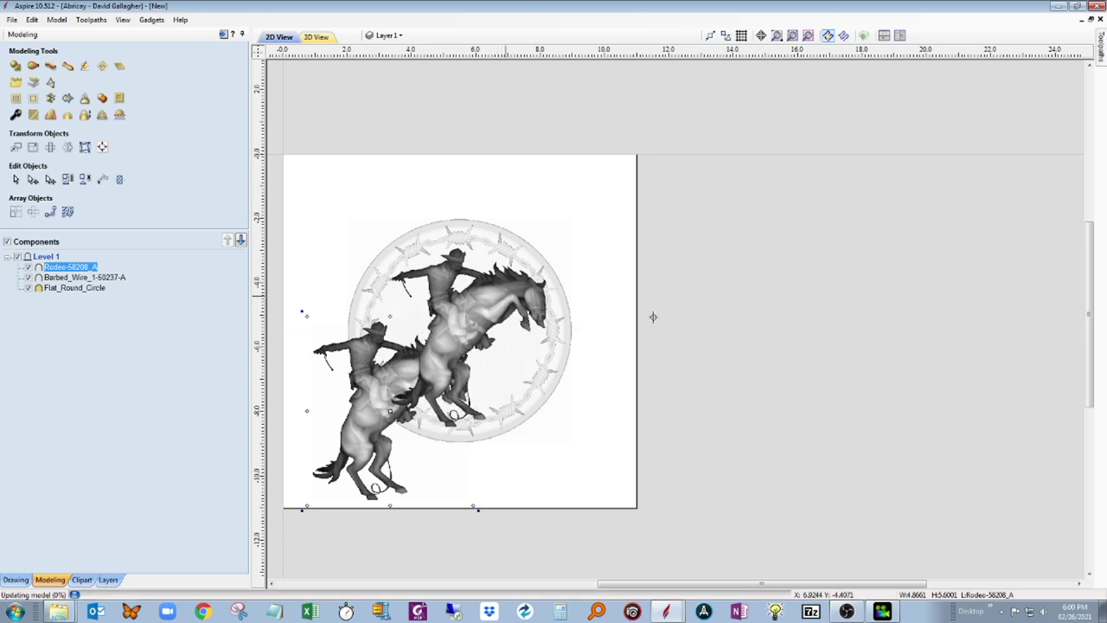
{"action": "left_click", "coordinate": [762, 35]}
{"action": "left_click", "coordinate": [102, 147]}
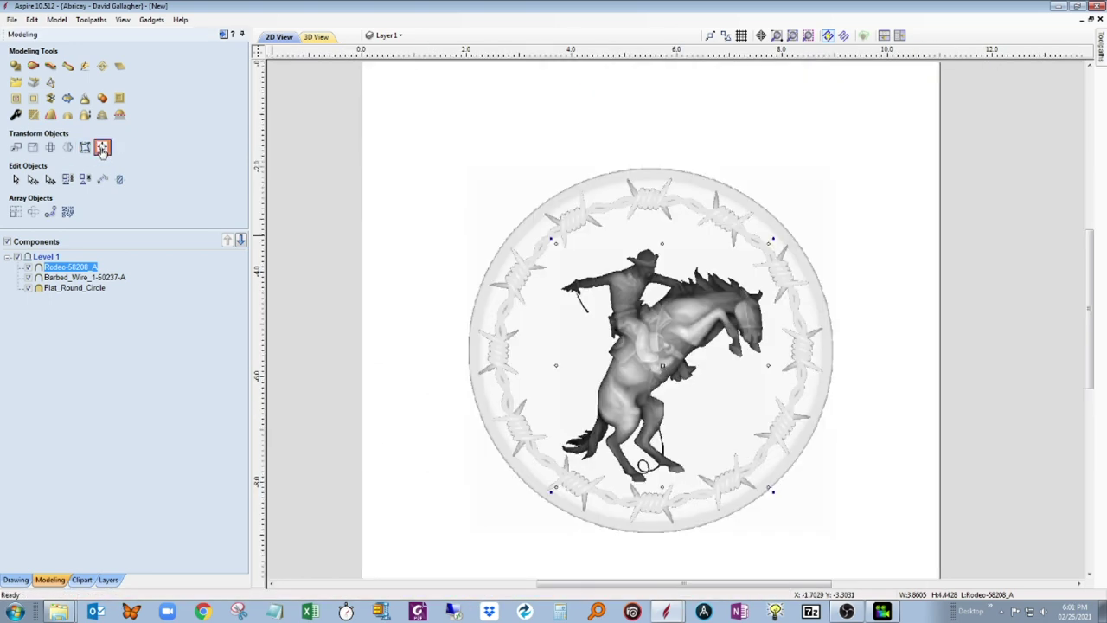
{"action": "left_click", "coordinate": [125, 97]}
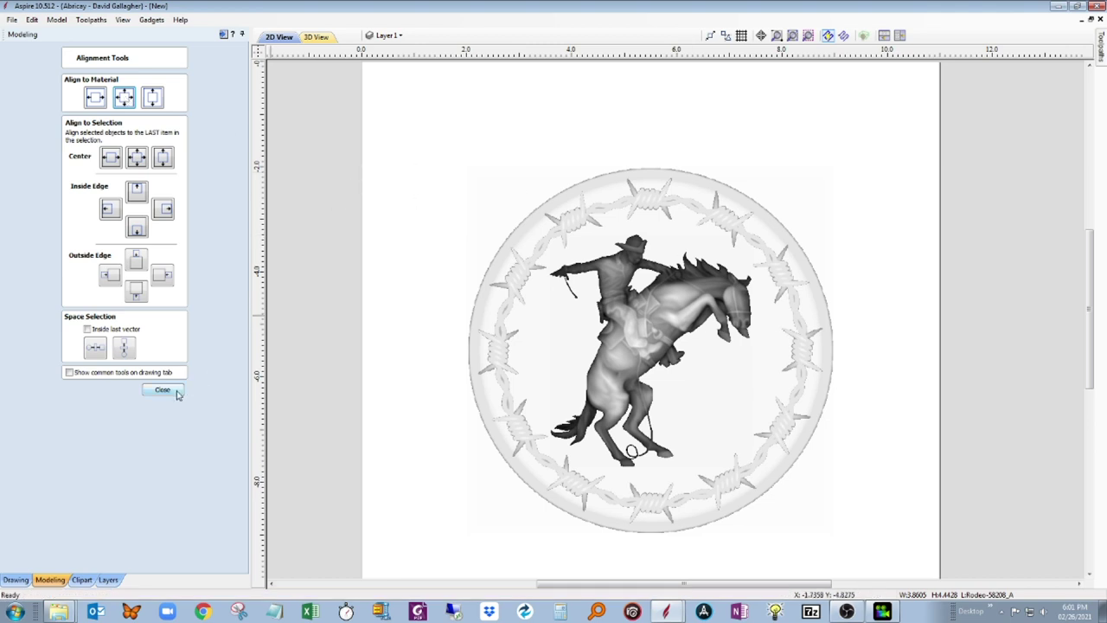
{"action": "left_click", "coordinate": [162, 391]}
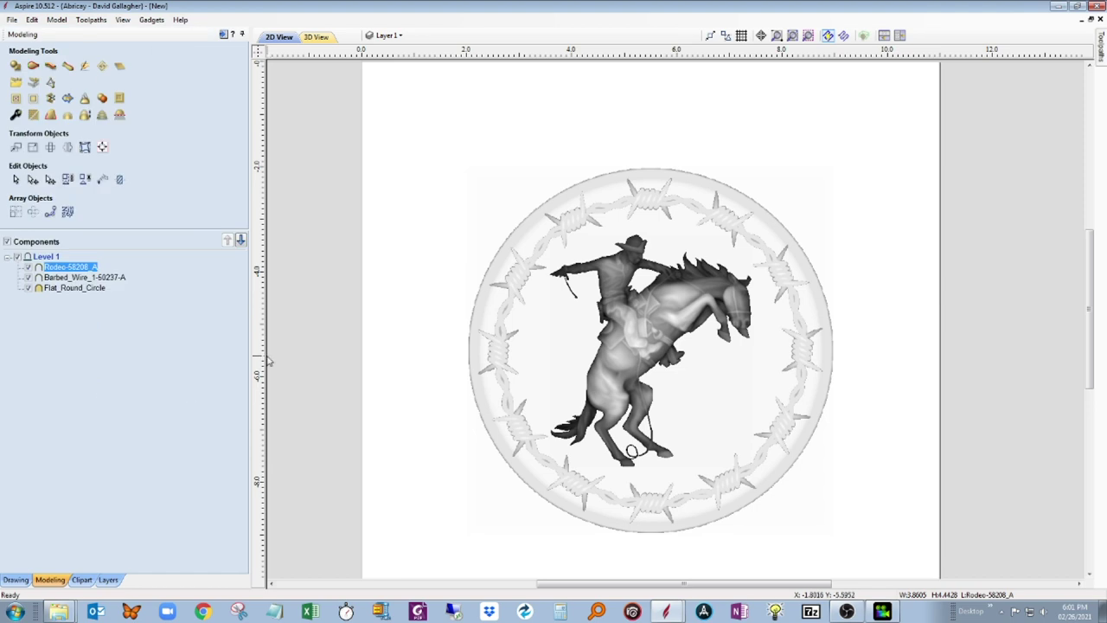
Inspect the plaque in 3D from several angles and select the Flat_Round_Circle component
{"action": "left_click", "coordinate": [316, 37]}
{"action": "left_click_drag", "start_coordinate": [619, 392], "coordinate": [536, 317]}
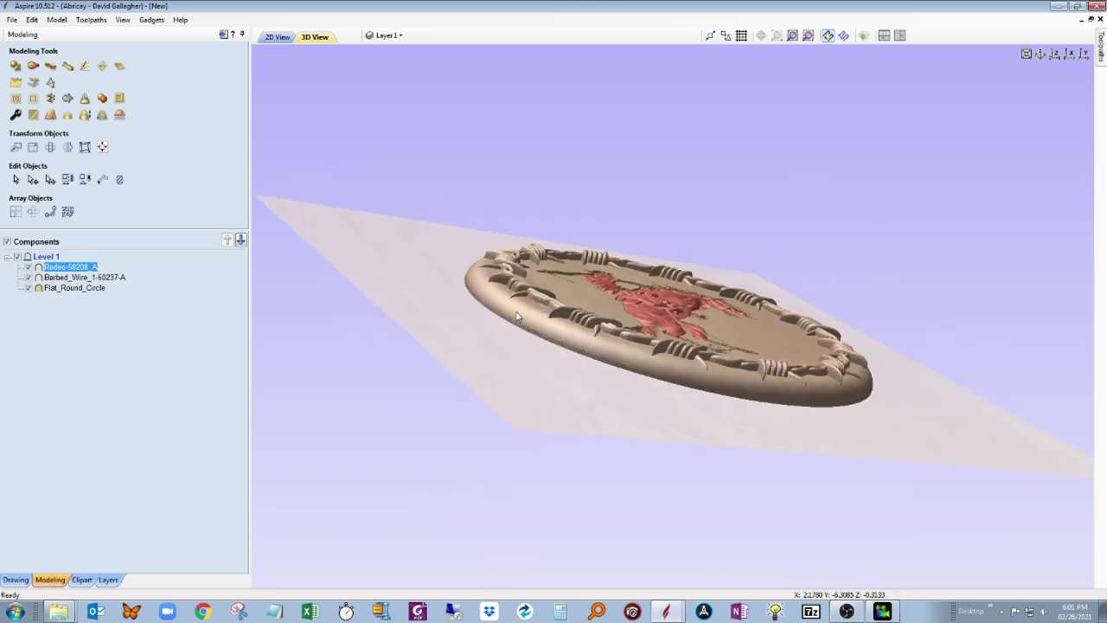
{"action": "left_click_drag", "start_coordinate": [636, 357], "coordinate": [566, 370]}
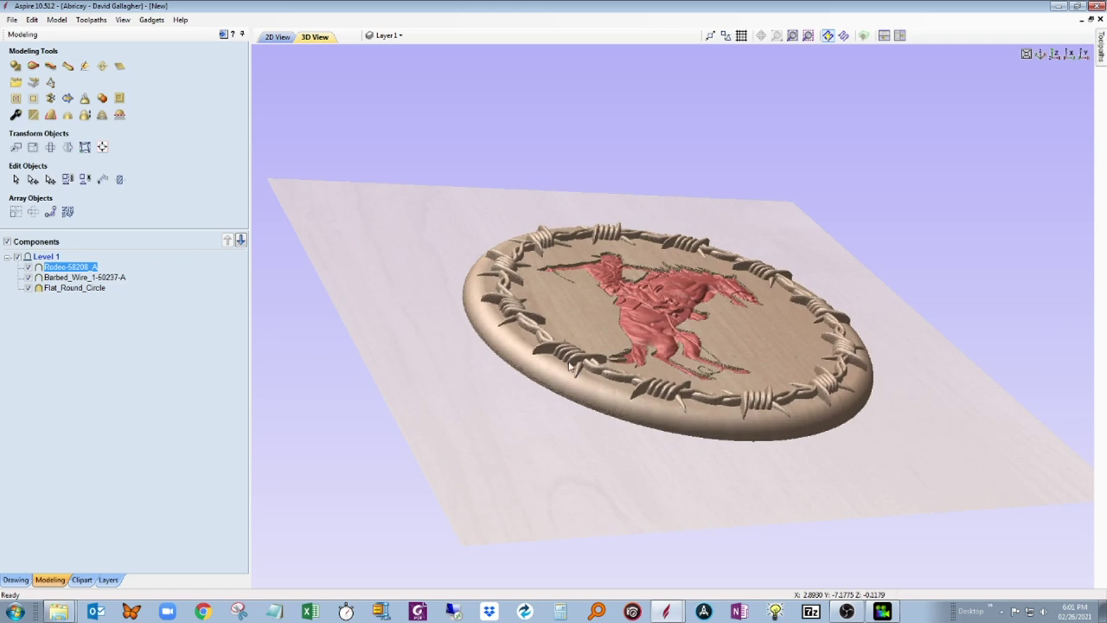
{"action": "left_click_drag", "start_coordinate": [657, 364], "coordinate": [620, 298]}
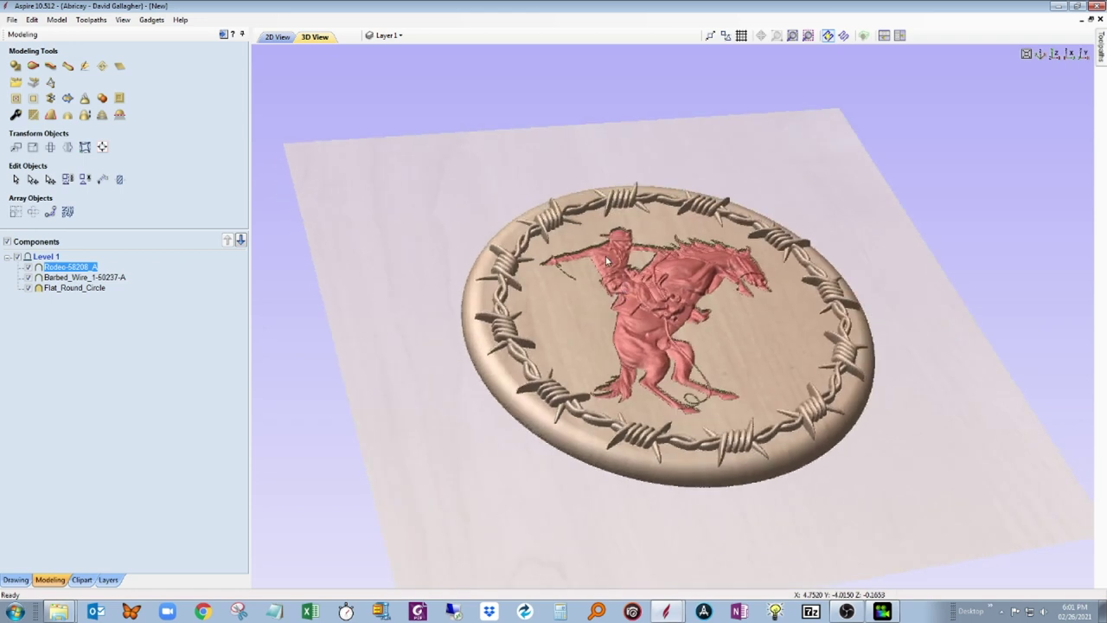
{"action": "scroll", "coordinate": [660, 313], "scroll_direction": "up", "scroll_amount": 5}
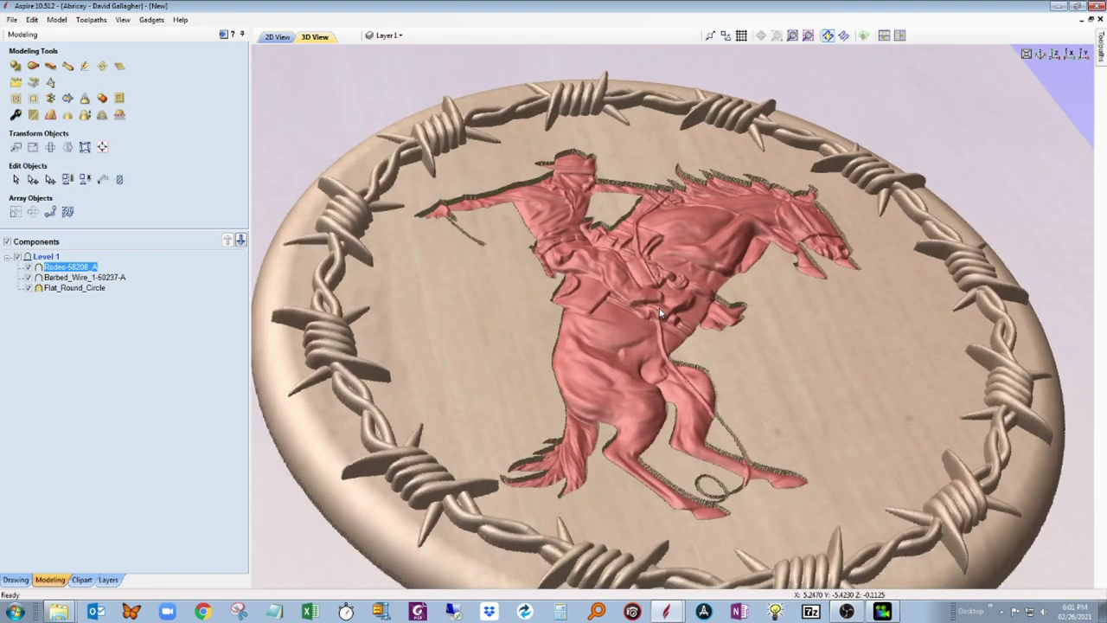
{"action": "scroll", "coordinate": [660, 314], "scroll_direction": "down", "scroll_amount": 2}
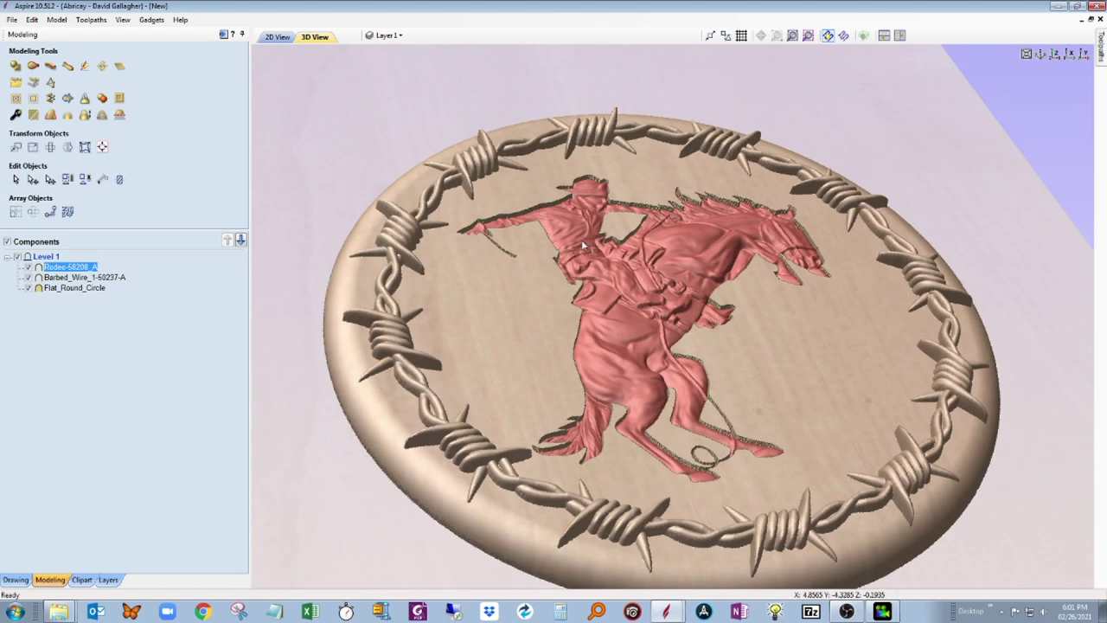
{"action": "scroll", "coordinate": [617, 293], "scroll_direction": "down", "scroll_amount": 3}
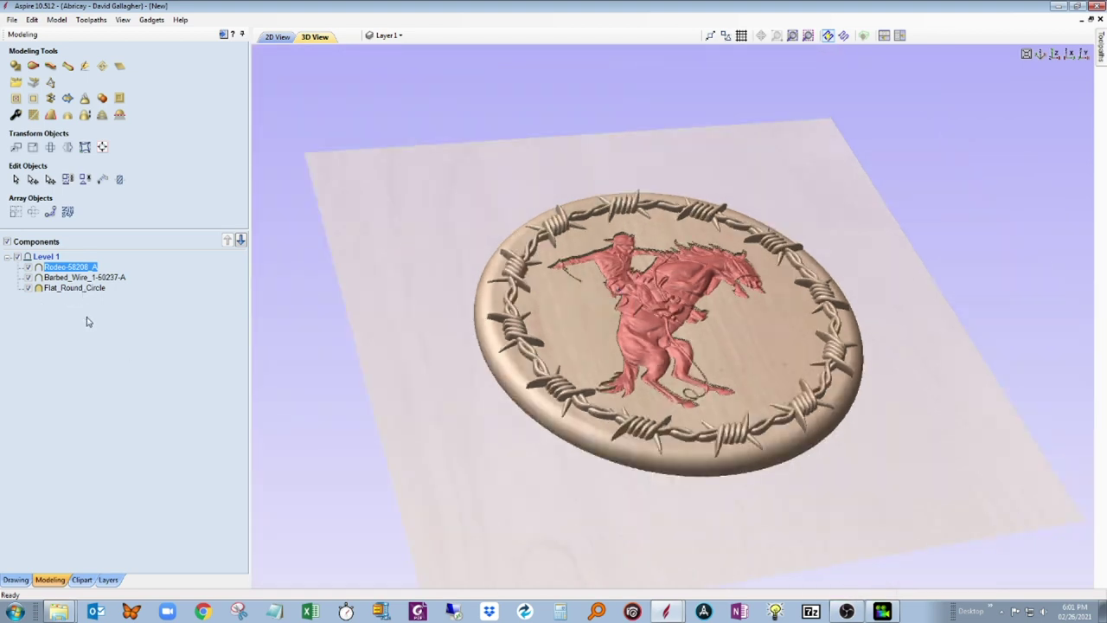
{"action": "left_click", "coordinate": [82, 289]}
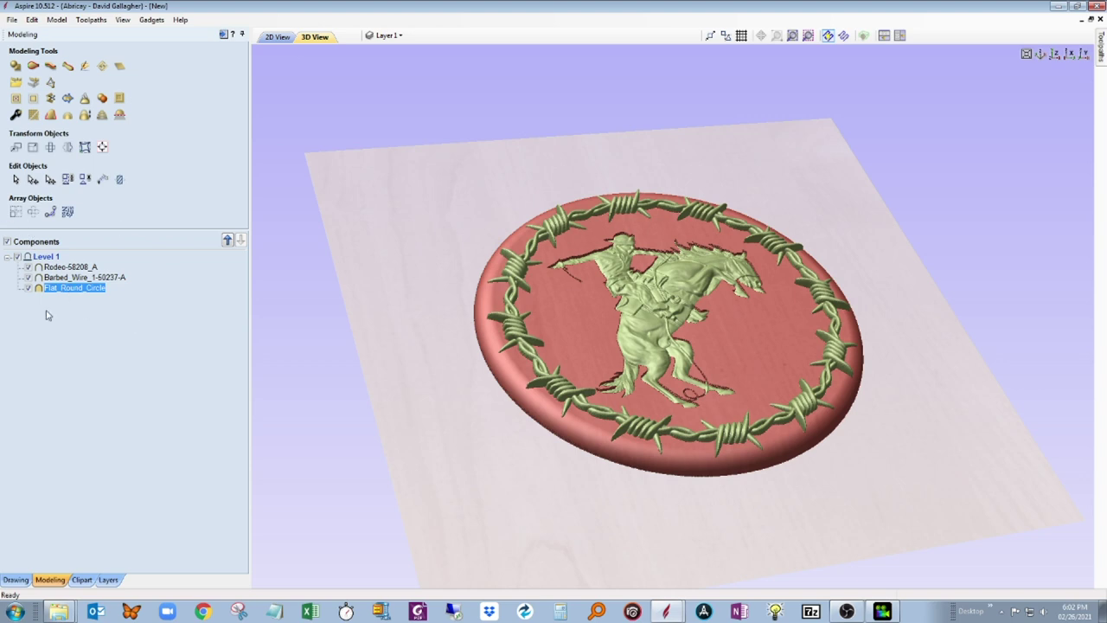
Set the Barbed_Wire_1-50237-A component's shape height to 0.075 inches in Component Properties
{"action": "double_click", "coordinate": [76, 290]}
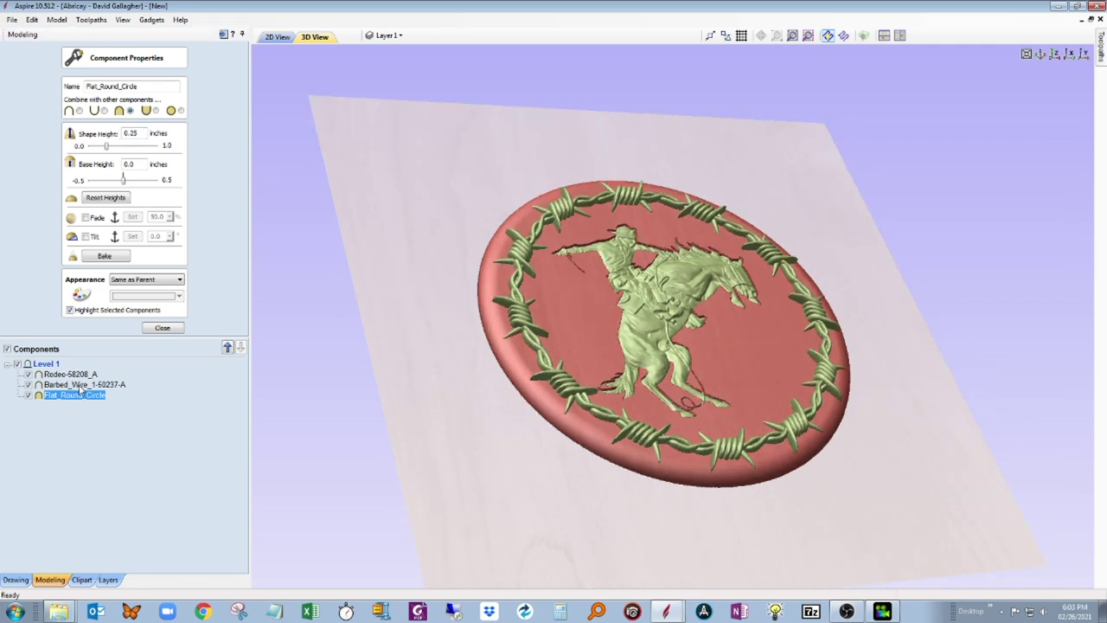
{"action": "left_click", "coordinate": [80, 386]}
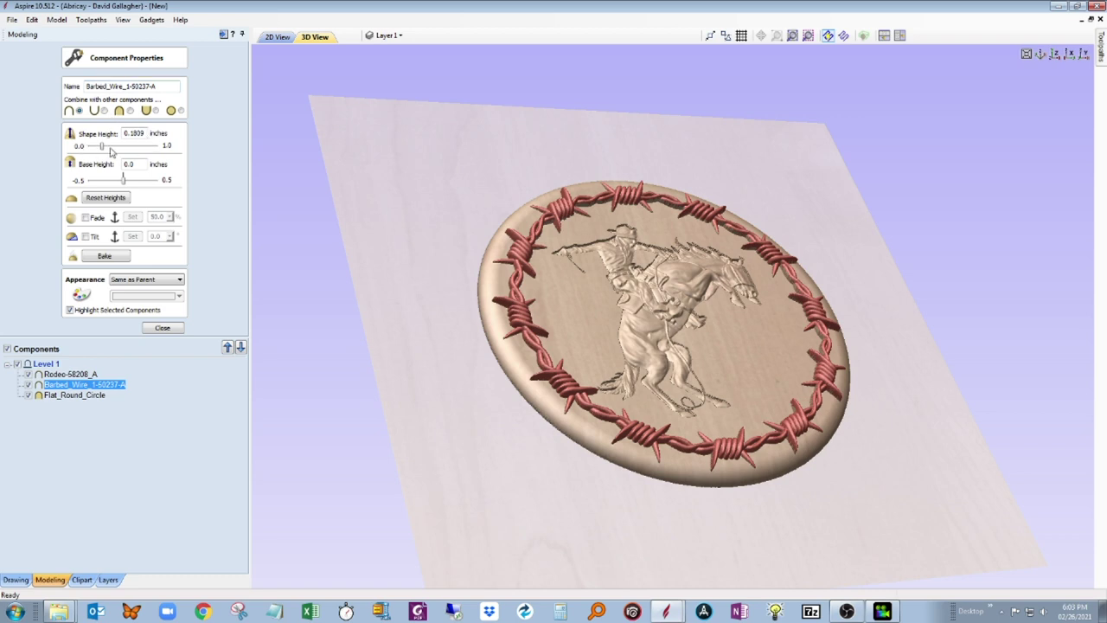
{"action": "left_click_drag", "start_coordinate": [102, 149], "coordinate": [98, 151]}
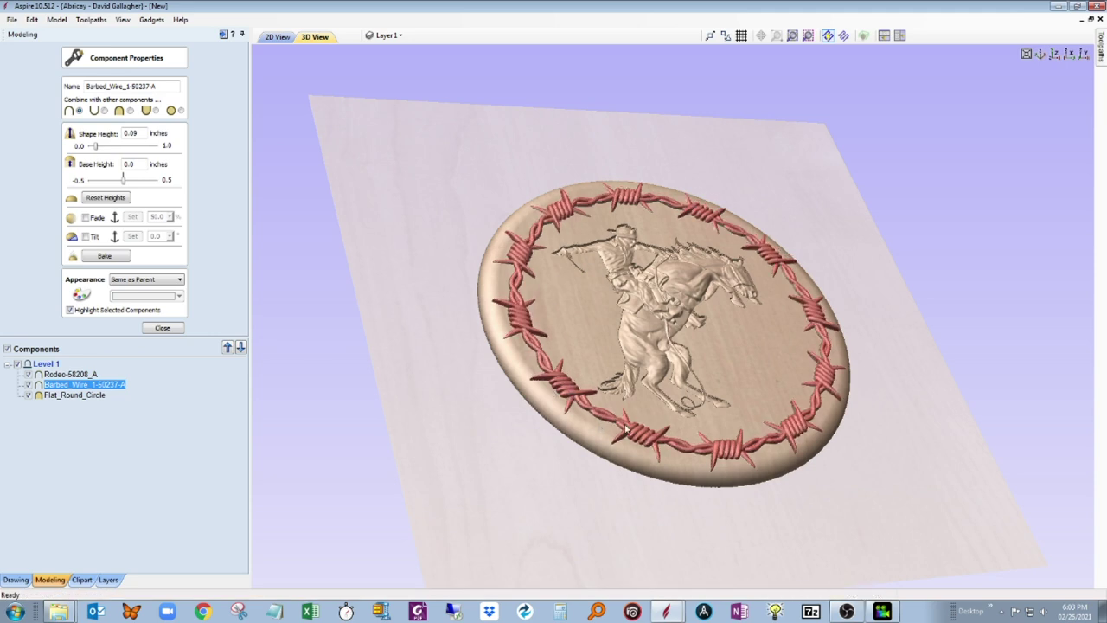
{"action": "scroll", "coordinate": [519, 275], "scroll_direction": "up", "scroll_amount": 3}
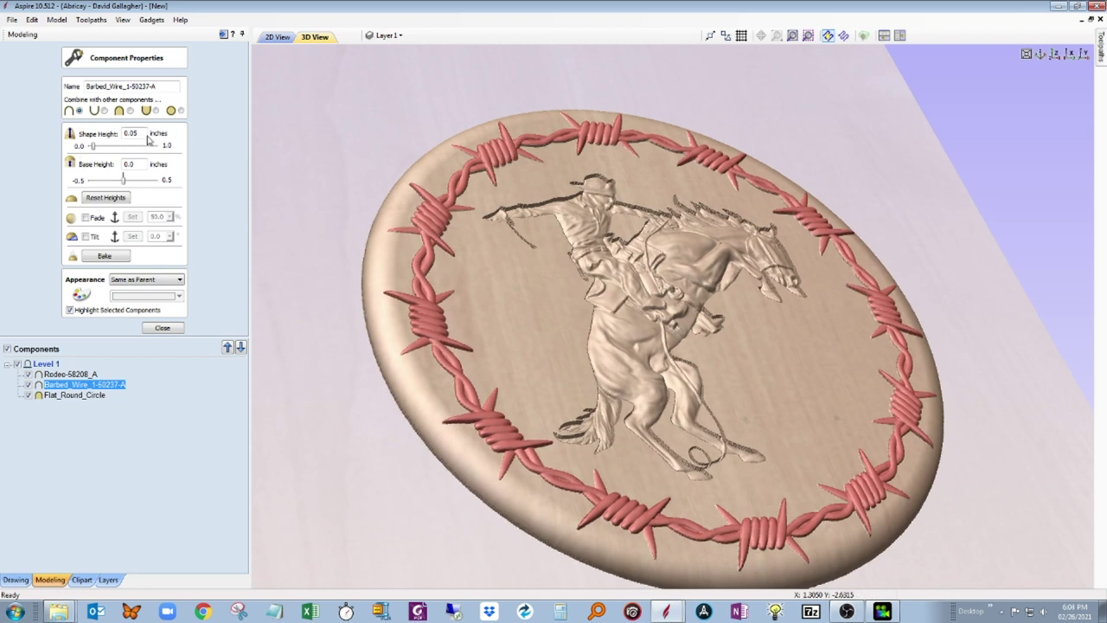
{"action": "left_click", "coordinate": [144, 134]}
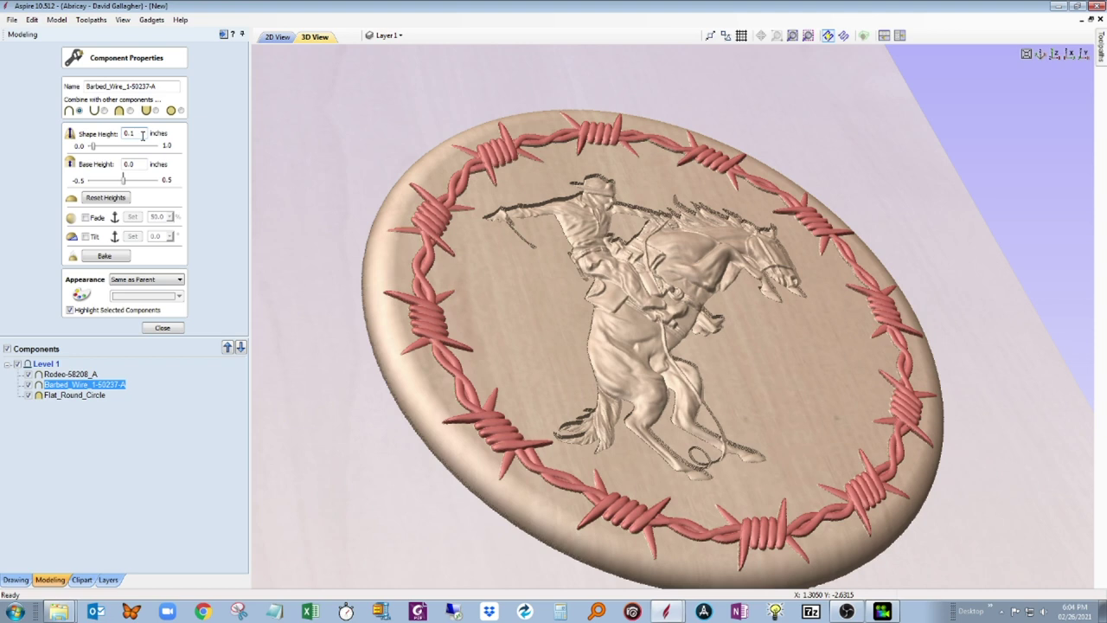
{"action": "key", "text": "Return"}
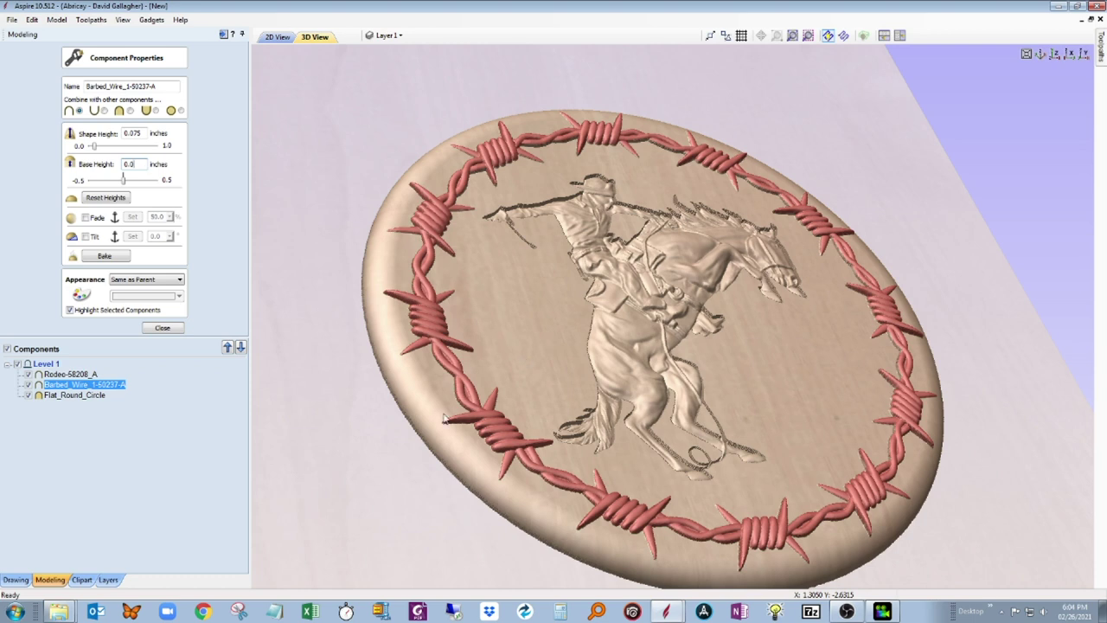
{"action": "left_click", "coordinate": [76, 375]}
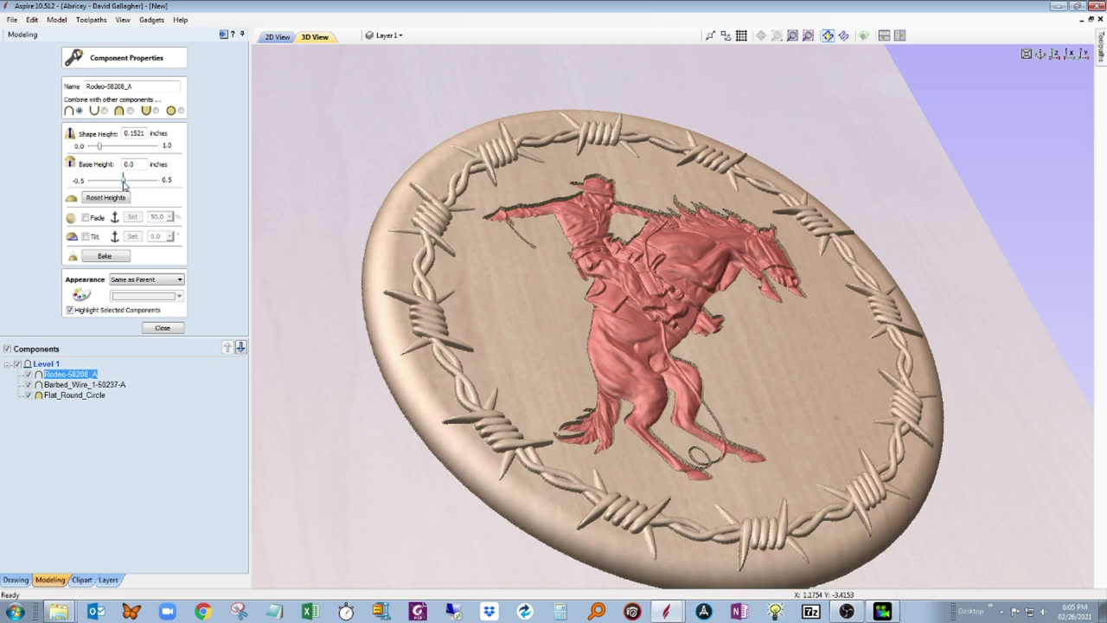
Give the horse relief a 0.25-inch shape height on a 0.1-inch base, checking it face-on
{"action": "left_click_drag", "start_coordinate": [125, 183], "coordinate": [134, 184]}
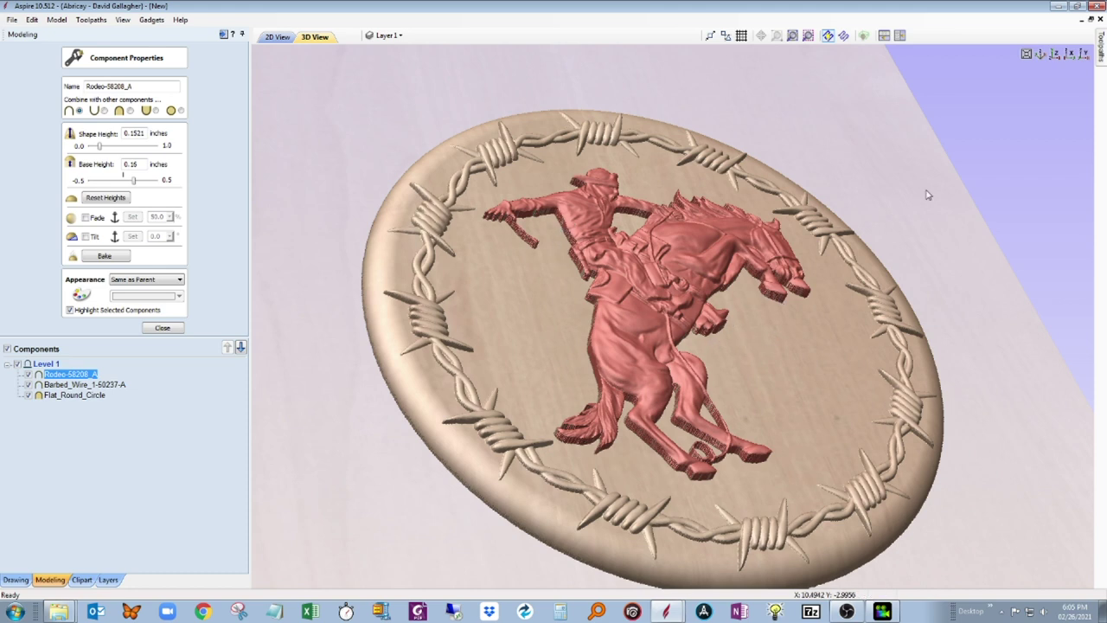
{"action": "left_click_drag", "start_coordinate": [950, 169], "coordinate": [835, 377]}
{"action": "left_click_drag", "start_coordinate": [134, 180], "coordinate": [130, 186]}
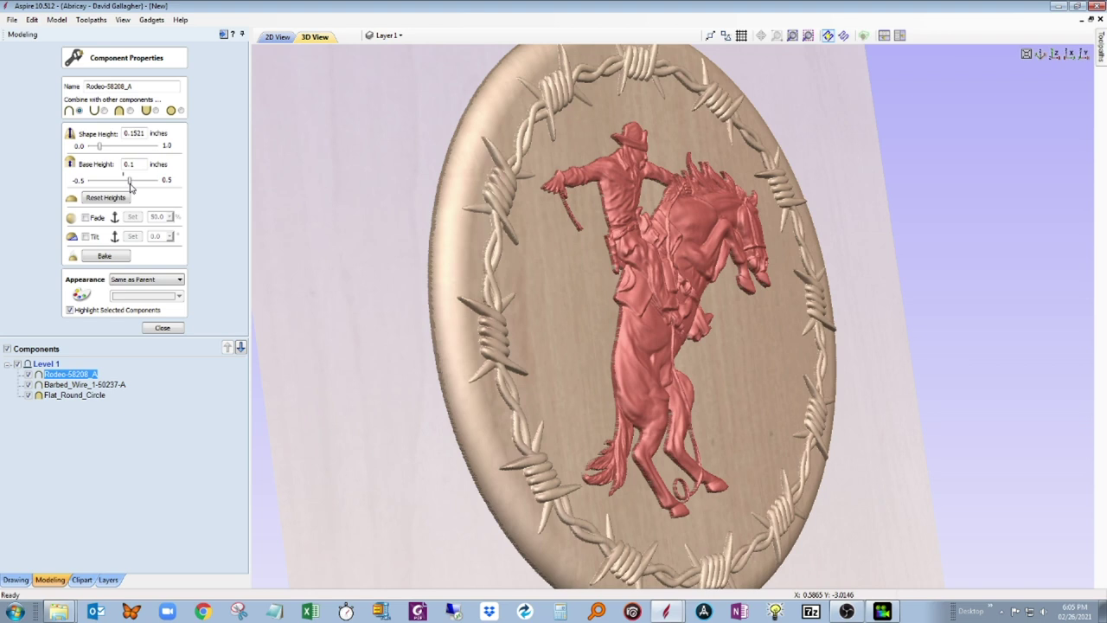
{"action": "left_click_drag", "start_coordinate": [399, 177], "coordinate": [589, 187]}
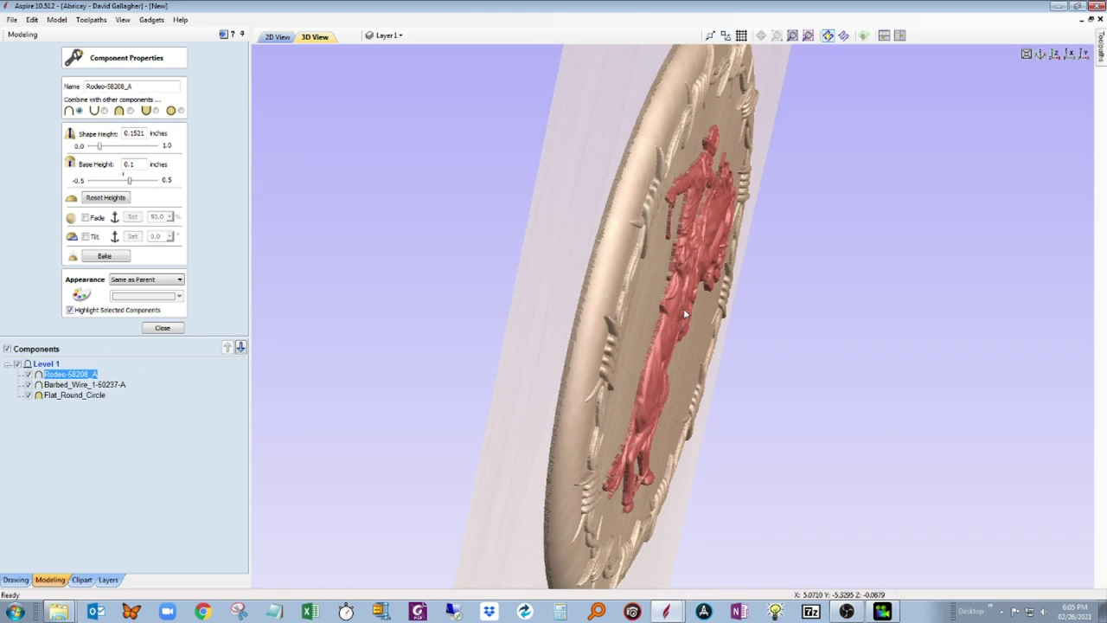
{"action": "left_click", "coordinate": [146, 133]}
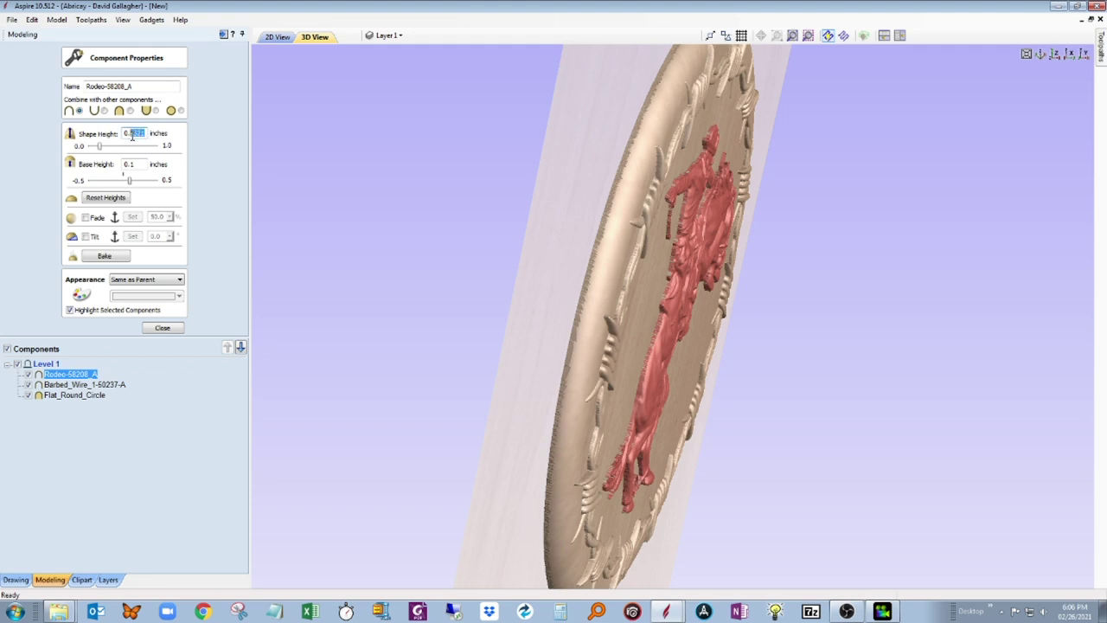
{"action": "left_click_drag", "start_coordinate": [281, 240], "coordinate": [597, 245]}
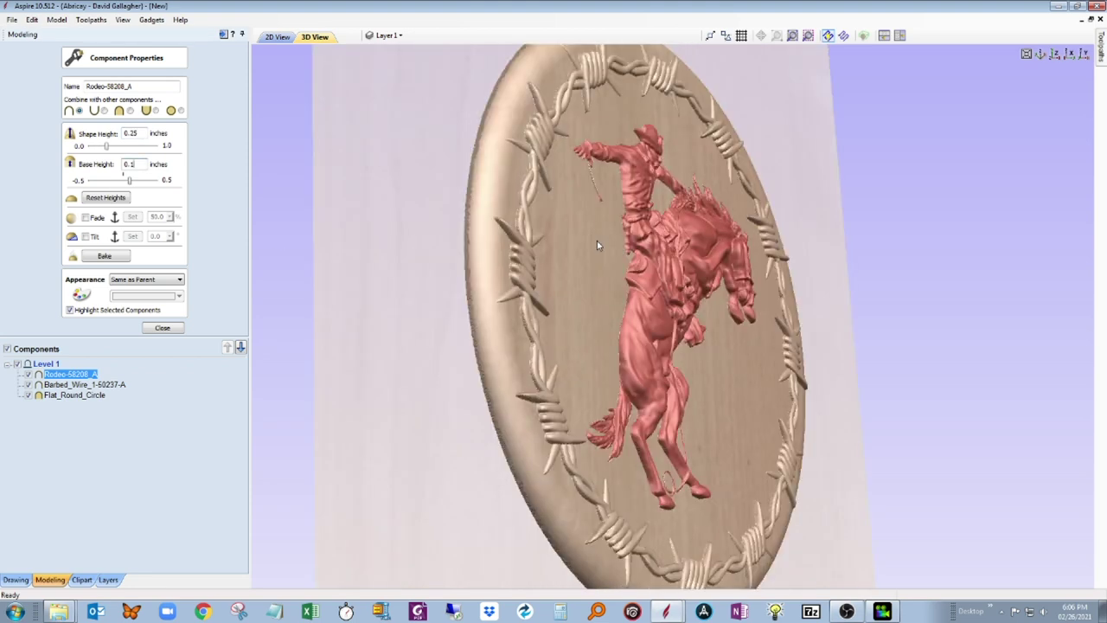
{"action": "left_click_drag", "start_coordinate": [424, 268], "coordinate": [708, 310]}
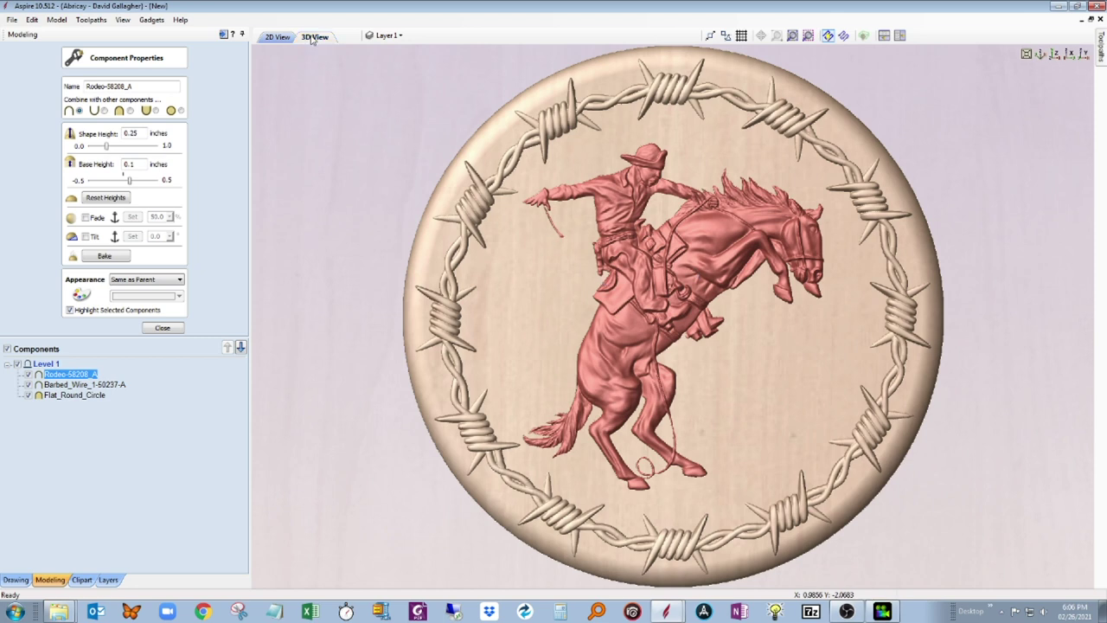
Close Component Properties and switch to the 2D view
{"action": "key", "text": "Escape"}
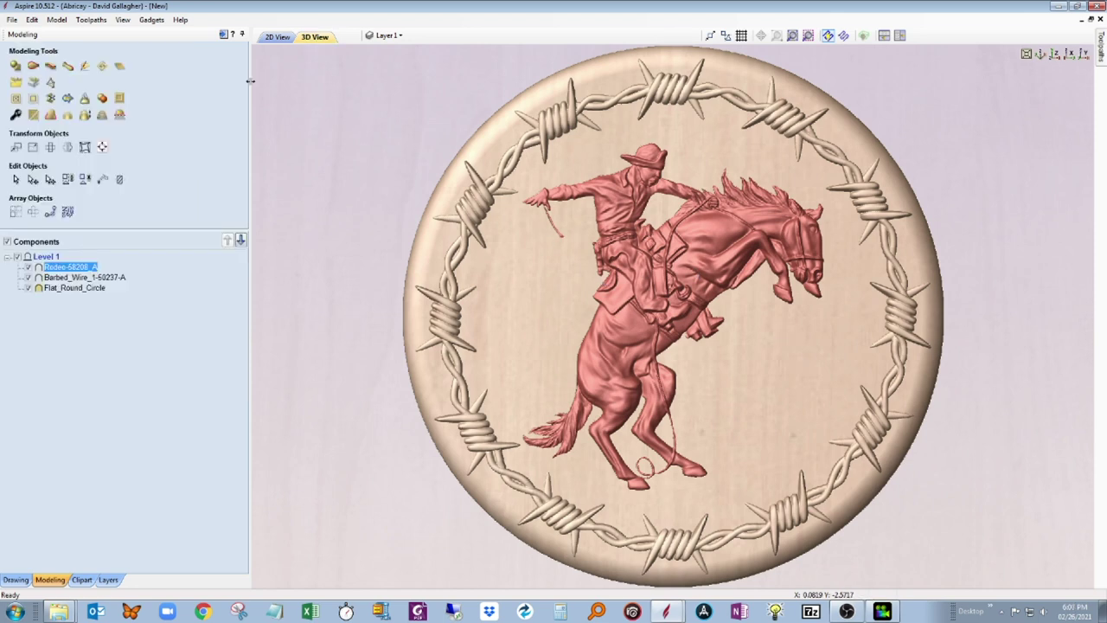
{"action": "left_click", "coordinate": [279, 39]}
{"action": "left_click", "coordinate": [298, 184]}
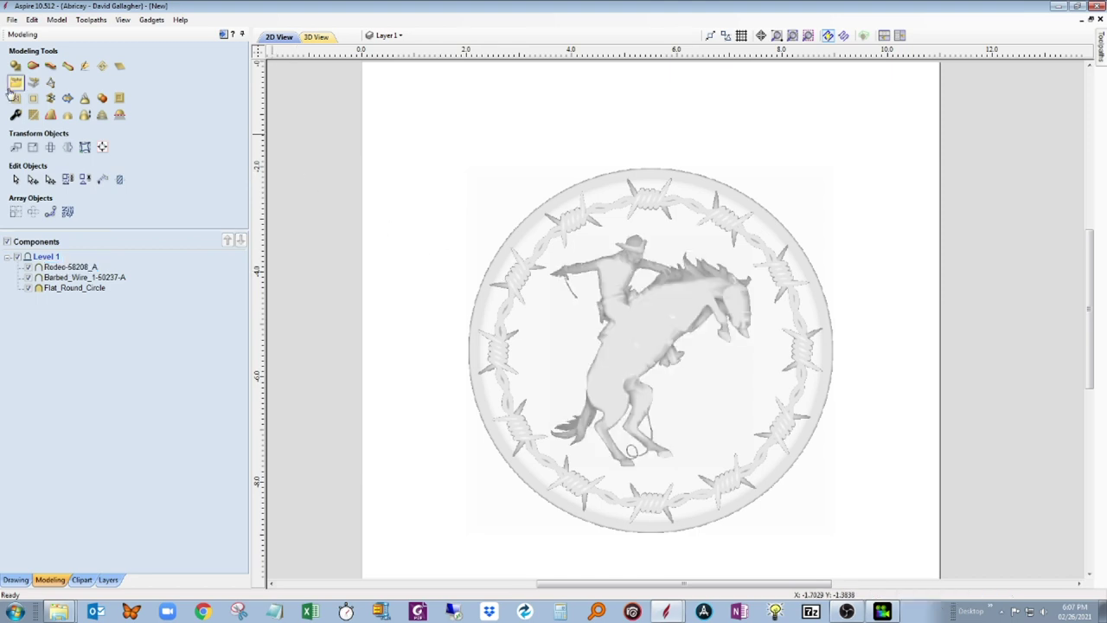
Create the two-line text 'First Rodeo' and move it beside the horse's hind legs
{"action": "left_click", "coordinate": [16, 580]}
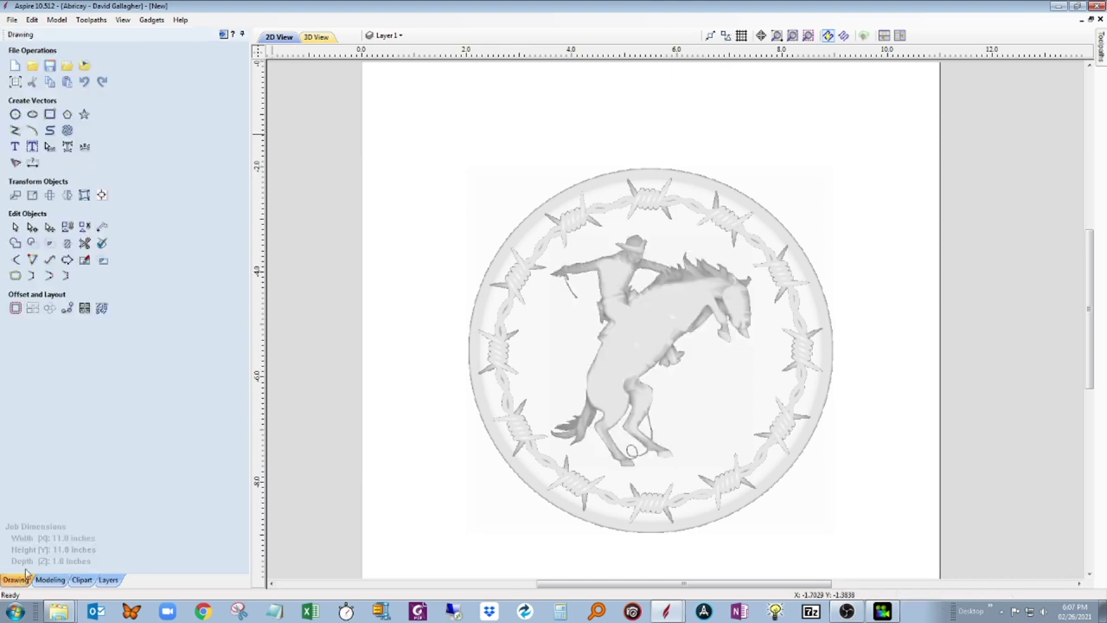
{"action": "left_click", "coordinate": [14, 146]}
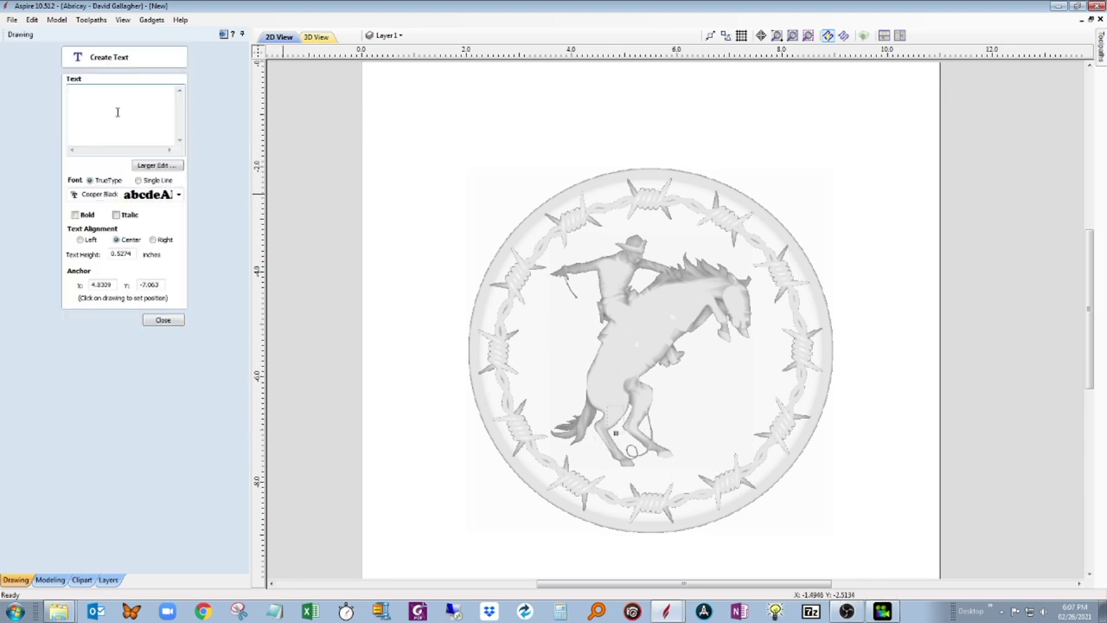
{"action": "type", "text": "F"}
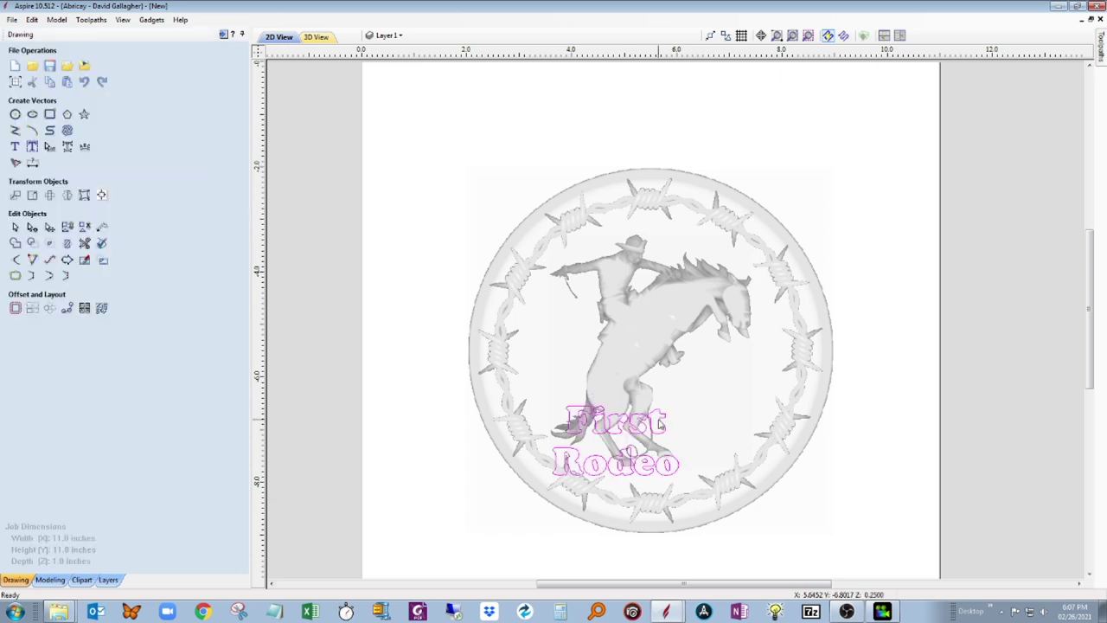
{"action": "left_click", "coordinate": [640, 424]}
{"action": "left_click_drag", "start_coordinate": [640, 424], "coordinate": [768, 378]}
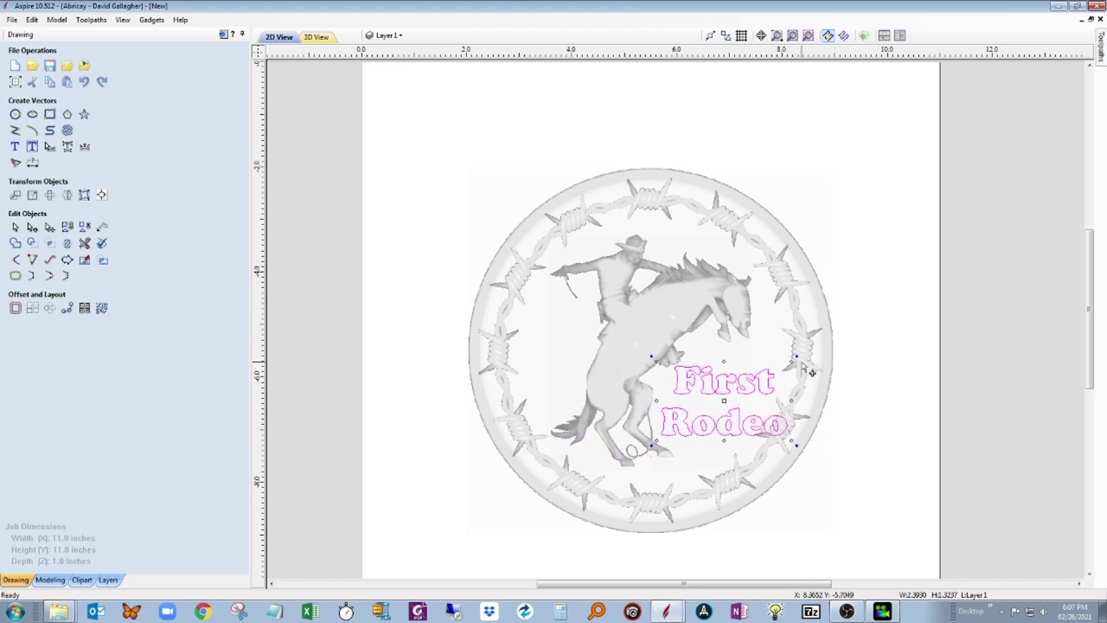
Shrink the First Rodeo text slightly using a corner handle
{"action": "left_click", "coordinate": [797, 357]}
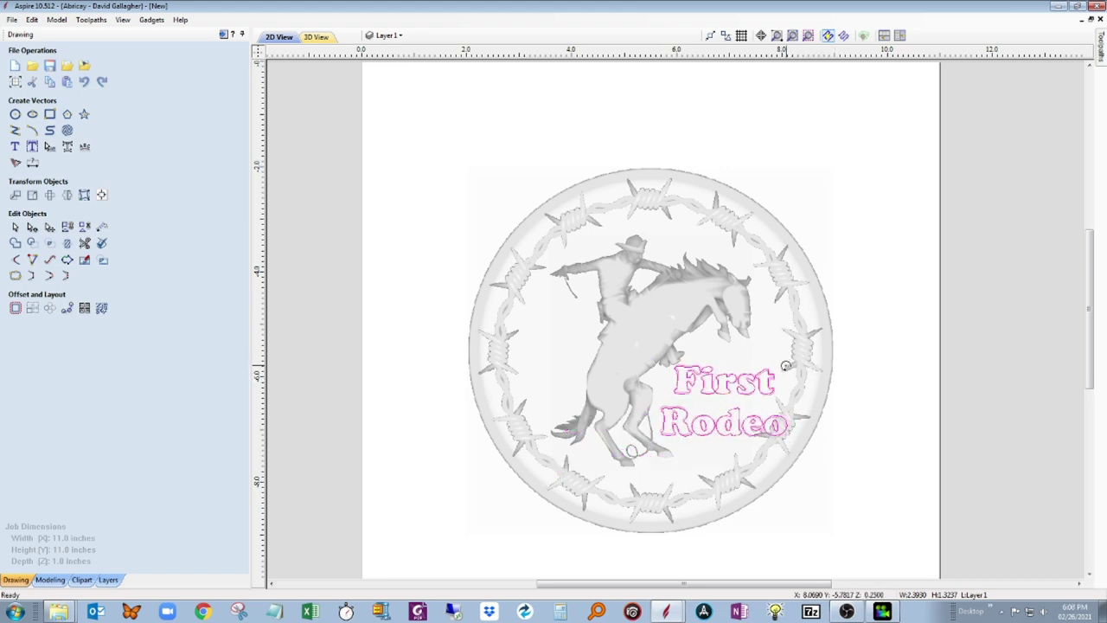
{"action": "left_click", "coordinate": [751, 385]}
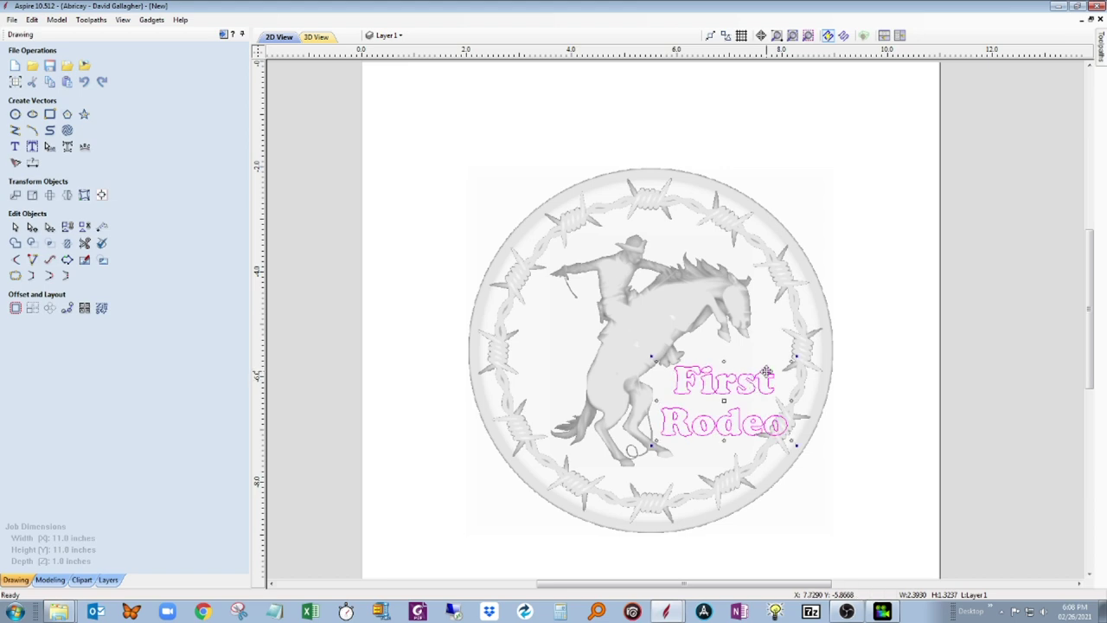
{"action": "left_click_drag", "start_coordinate": [790, 360], "coordinate": [774, 386]}
Enlarge the barbed-wire ring component slightly by dragging its corner handle outward
{"action": "left_click", "coordinate": [1000, 474]}
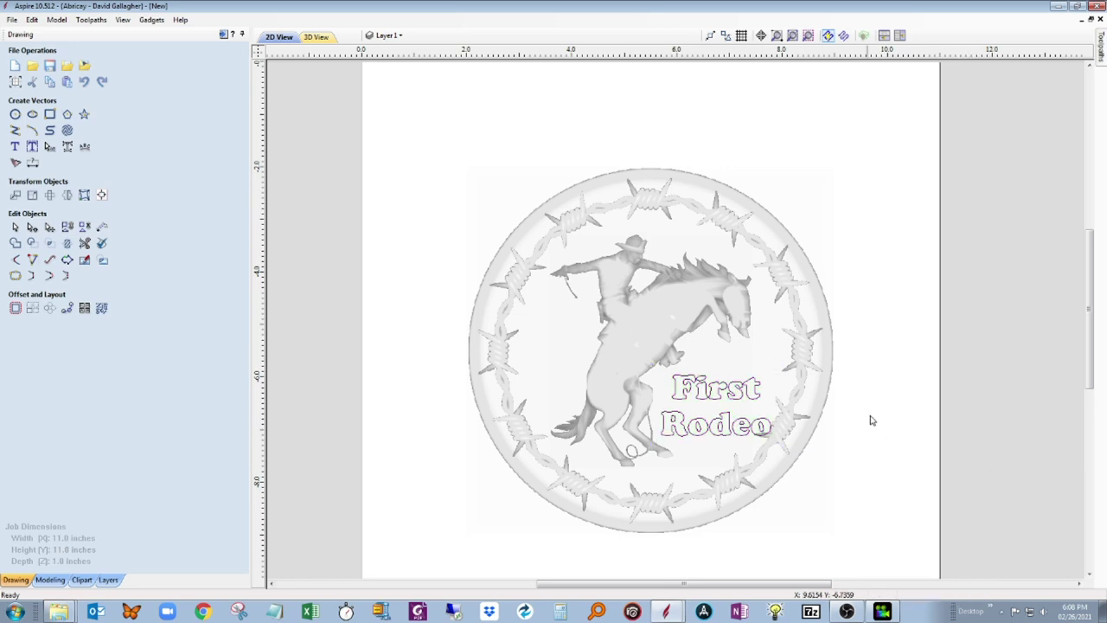
{"action": "left_click", "coordinate": [666, 341]}
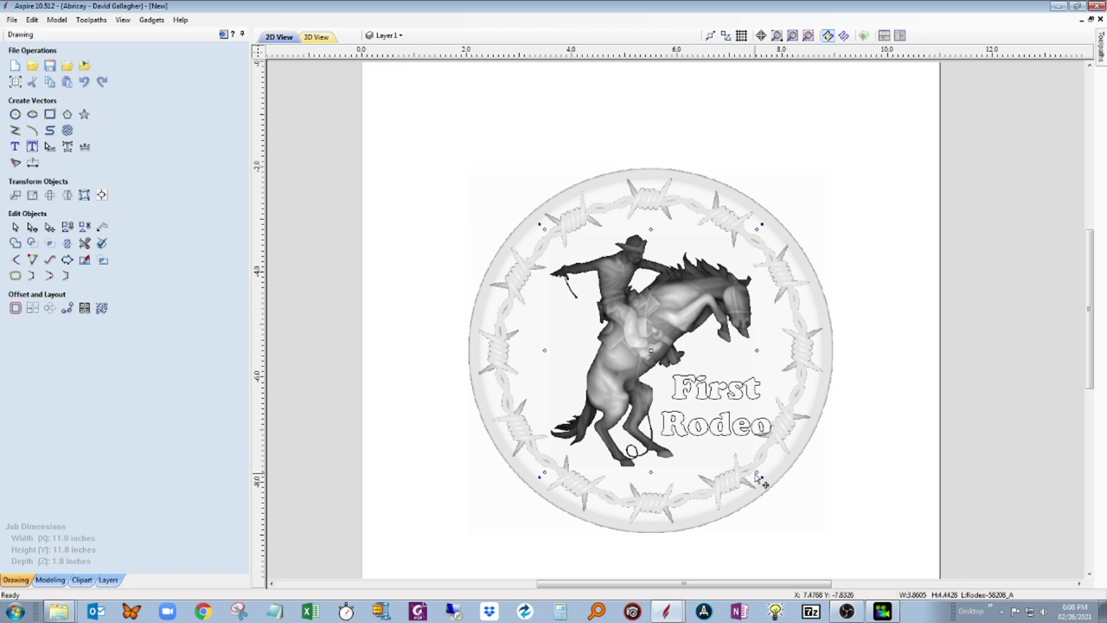
{"action": "left_click", "coordinate": [735, 456]}
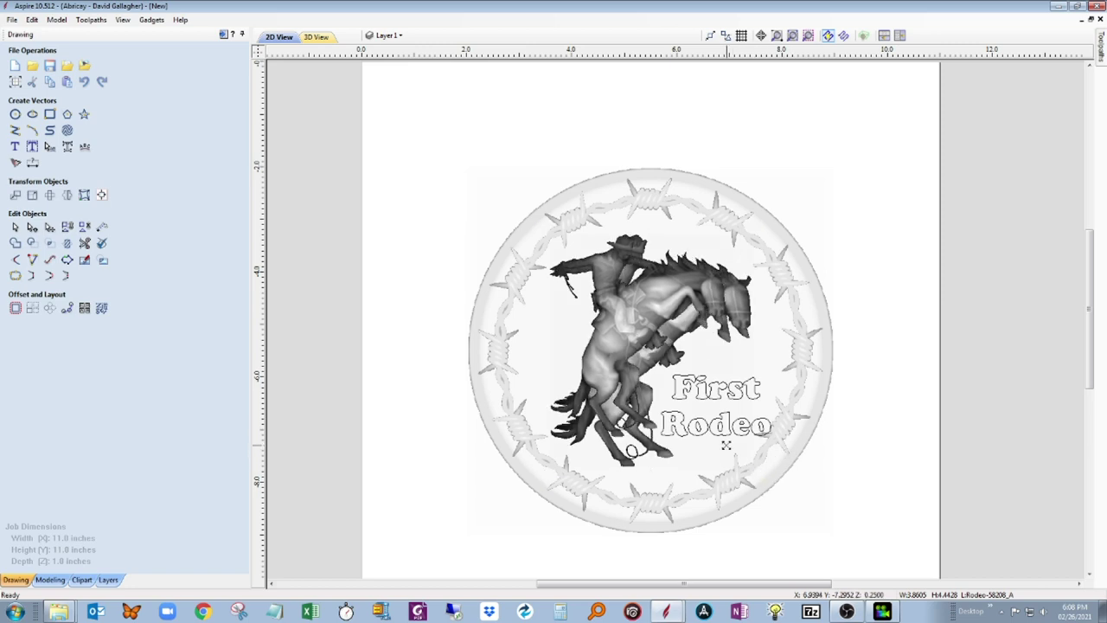
{"action": "left_click", "coordinate": [742, 232]}
{"action": "left_click", "coordinate": [734, 218]}
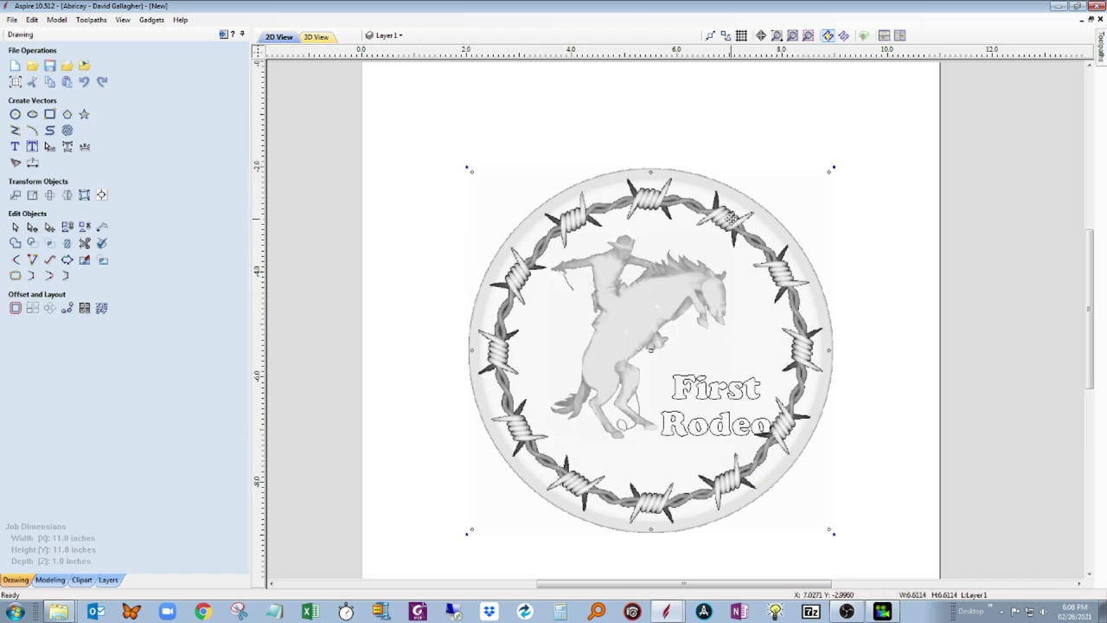
{"action": "left_click_drag", "start_coordinate": [830, 172], "coordinate": [832, 168]}
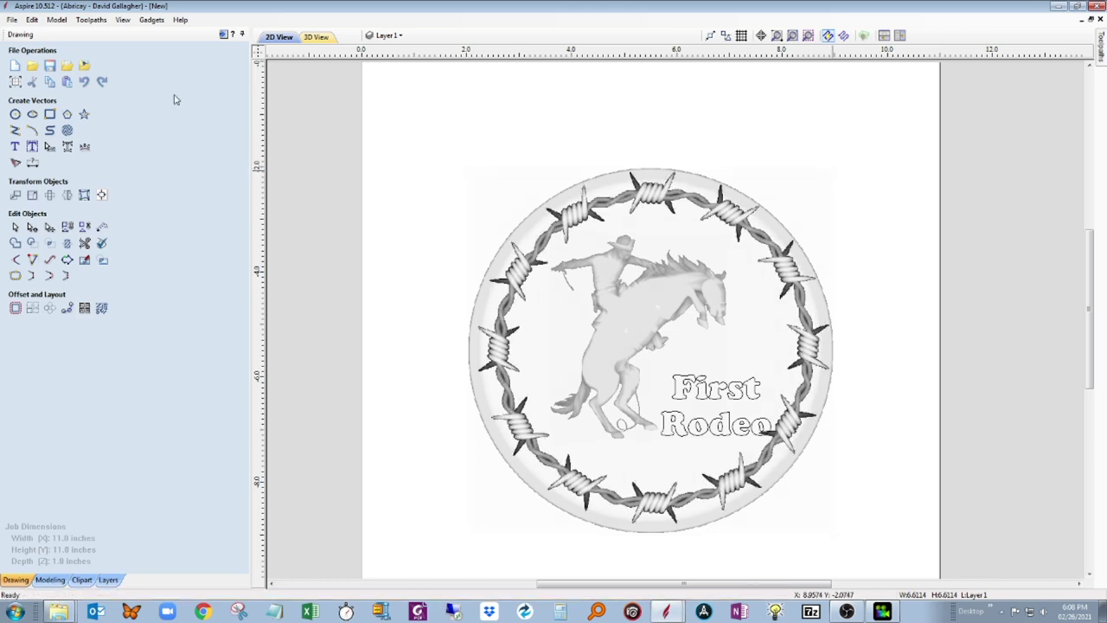
Move the First Rodeo text up and left, then show the Toolpaths list
{"action": "left_click", "coordinate": [103, 196]}
{"action": "left_click", "coordinate": [659, 314]}
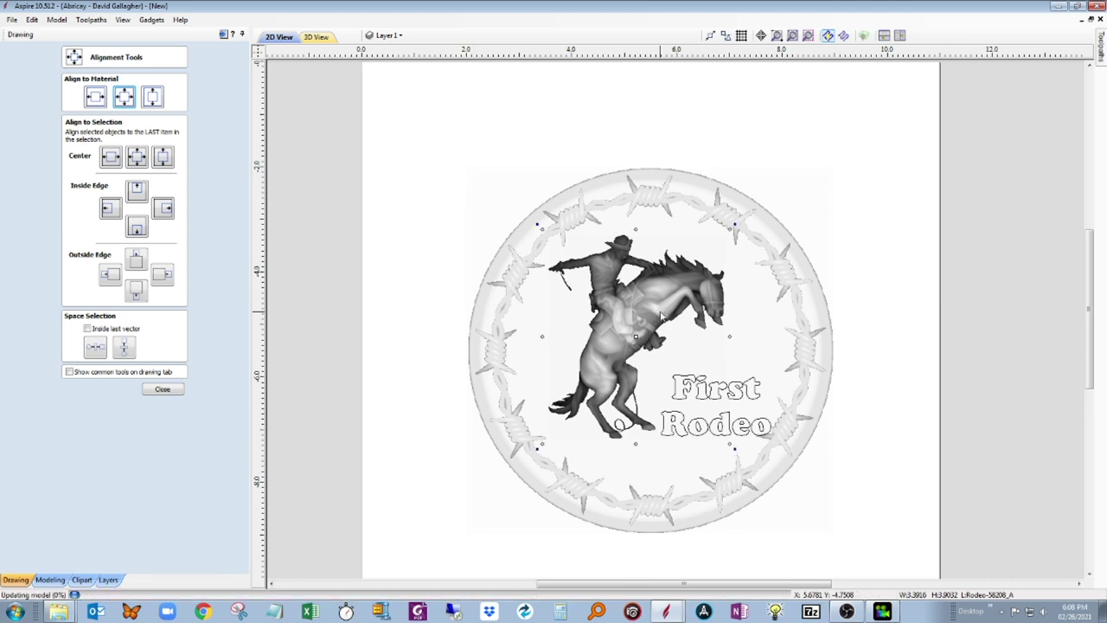
{"action": "left_click_drag", "start_coordinate": [721, 396], "coordinate": [709, 386]}
{"action": "left_click", "coordinate": [897, 423]}
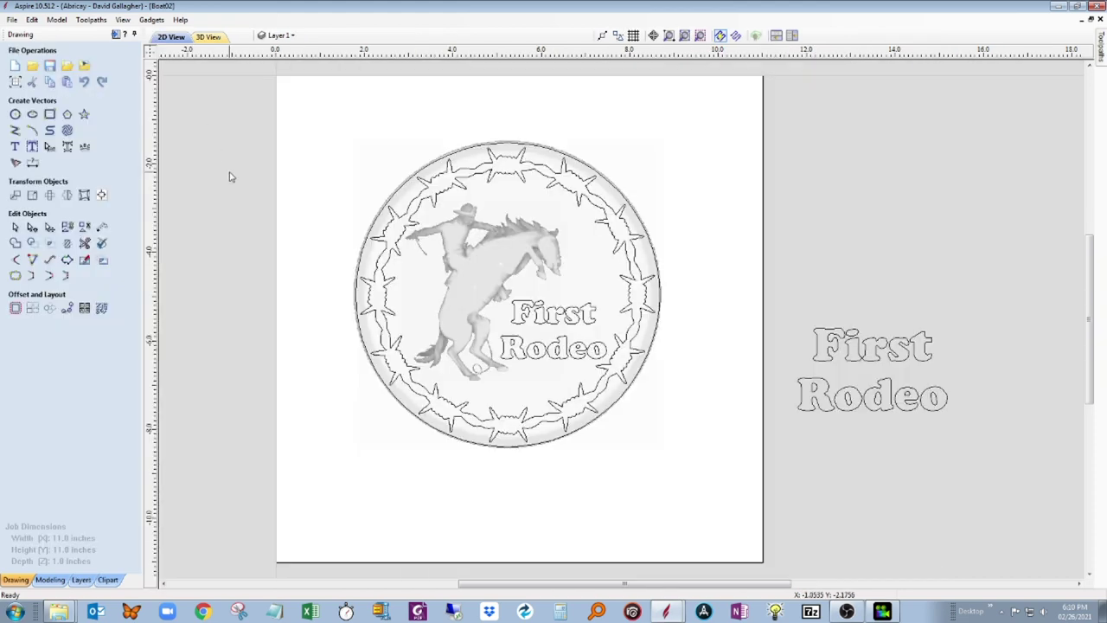
{"action": "left_click", "coordinate": [115, 35]}
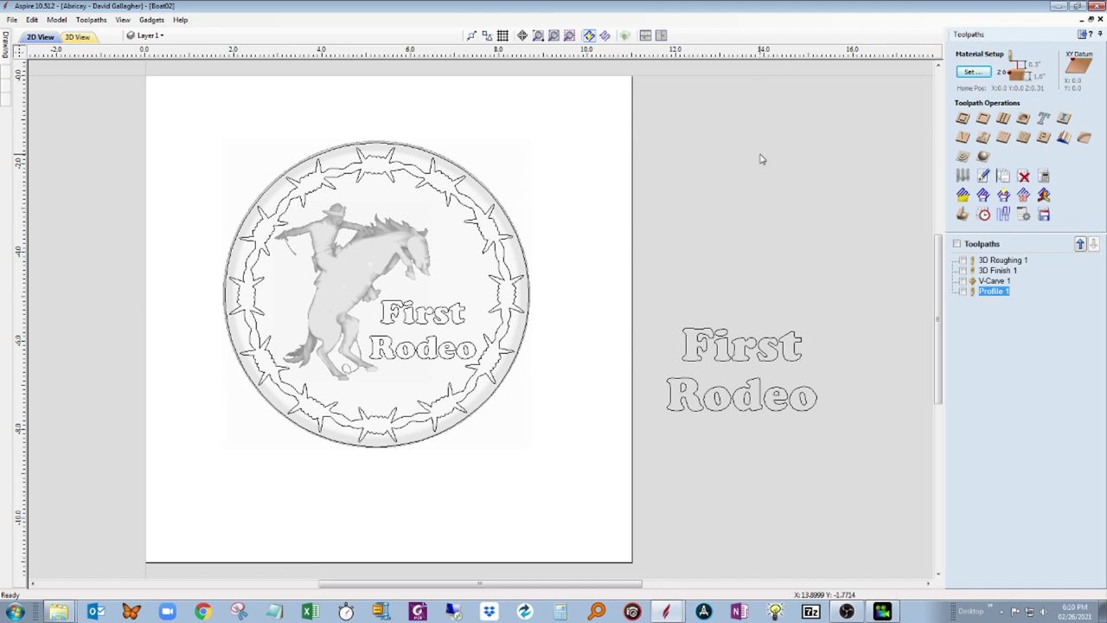
{"action": "left_click", "coordinate": [1005, 260]}
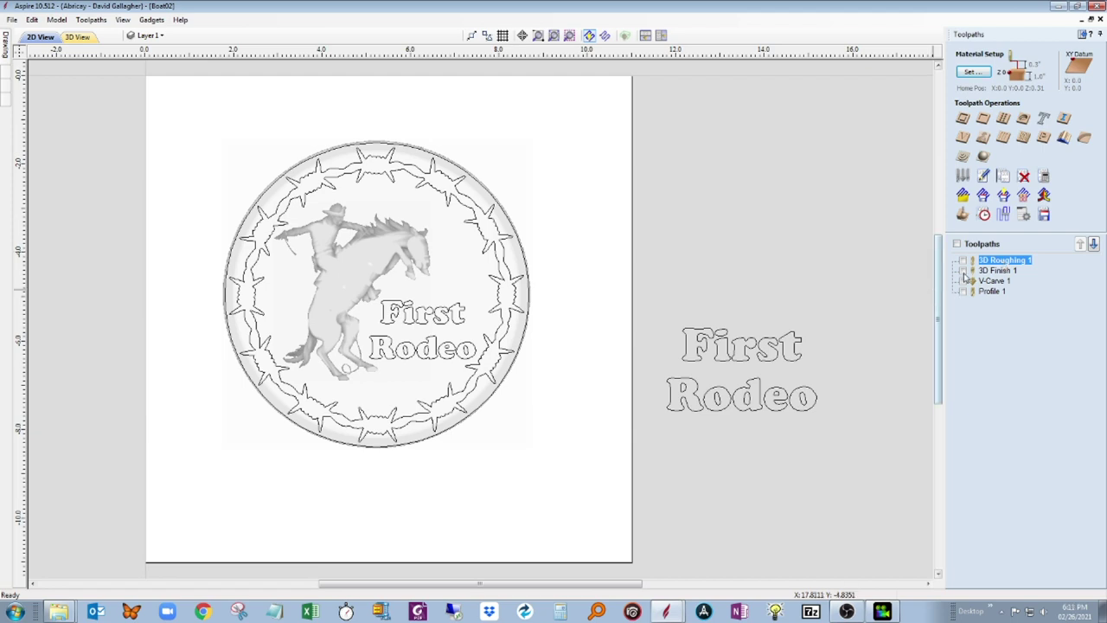
{"action": "left_click", "coordinate": [1001, 272]}
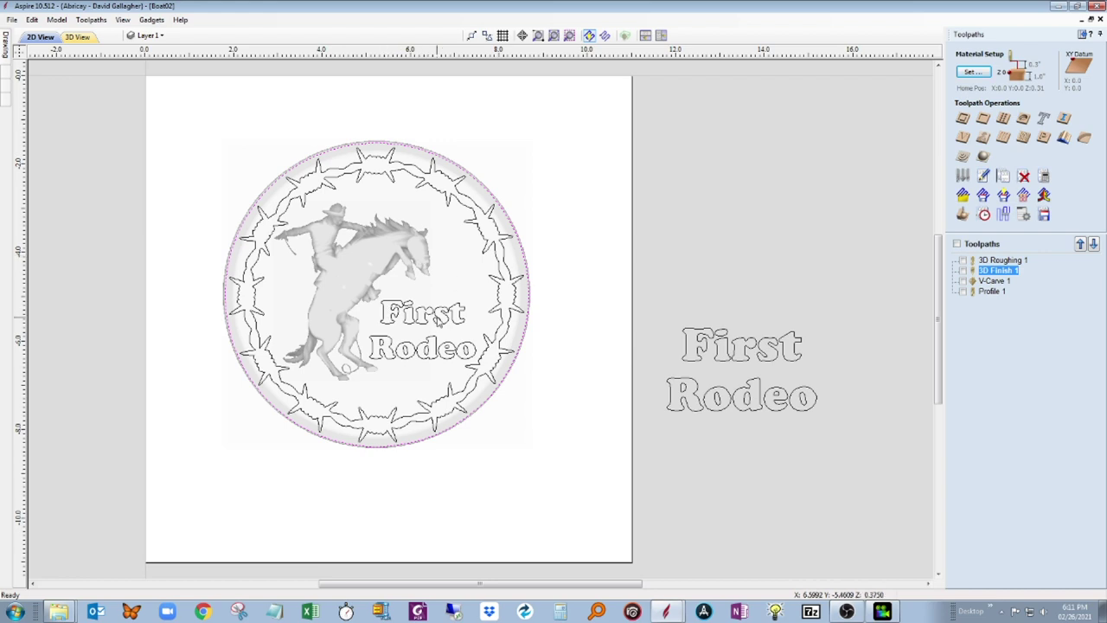
{"action": "left_click", "coordinate": [995, 282]}
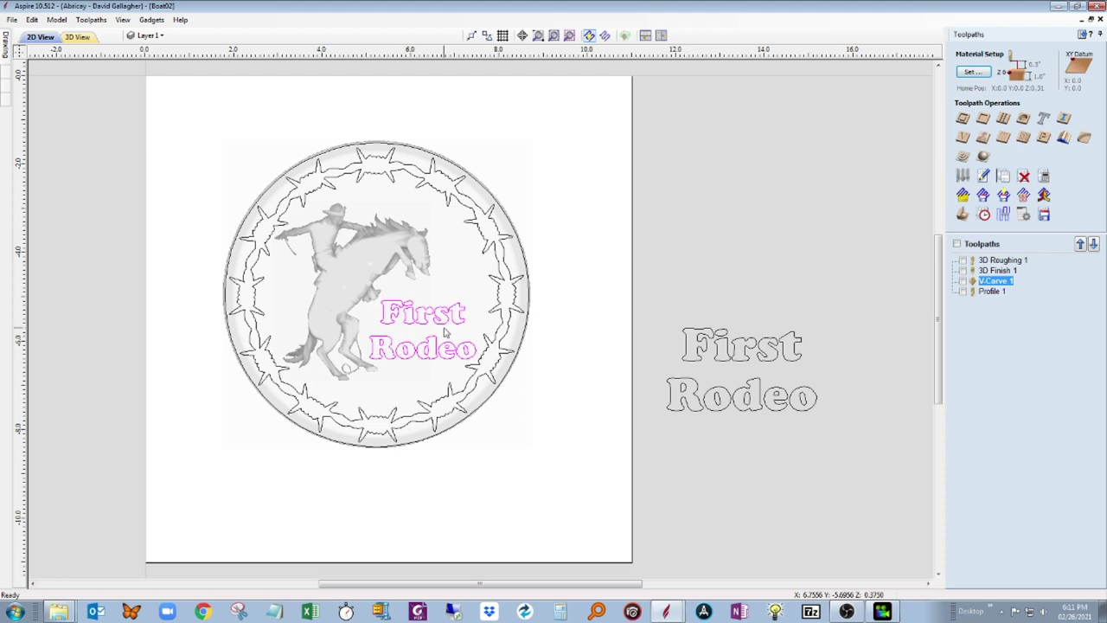
{"action": "left_click", "coordinate": [992, 293]}
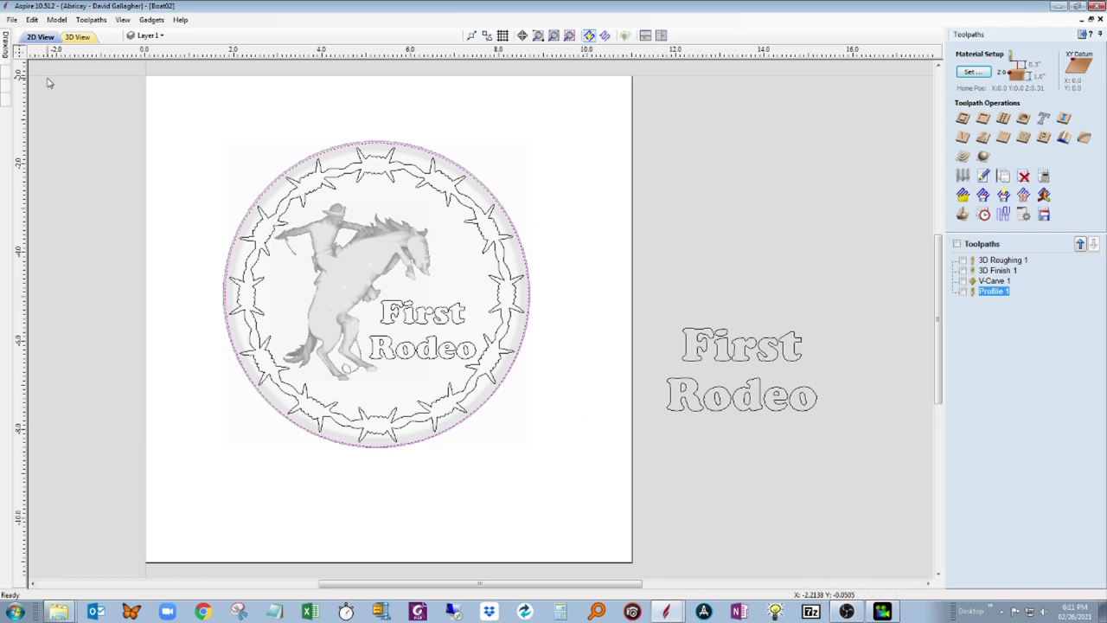
Open the toolpath preview and reset it to an uncut plain wood board
{"action": "left_click", "coordinate": [963, 215]}
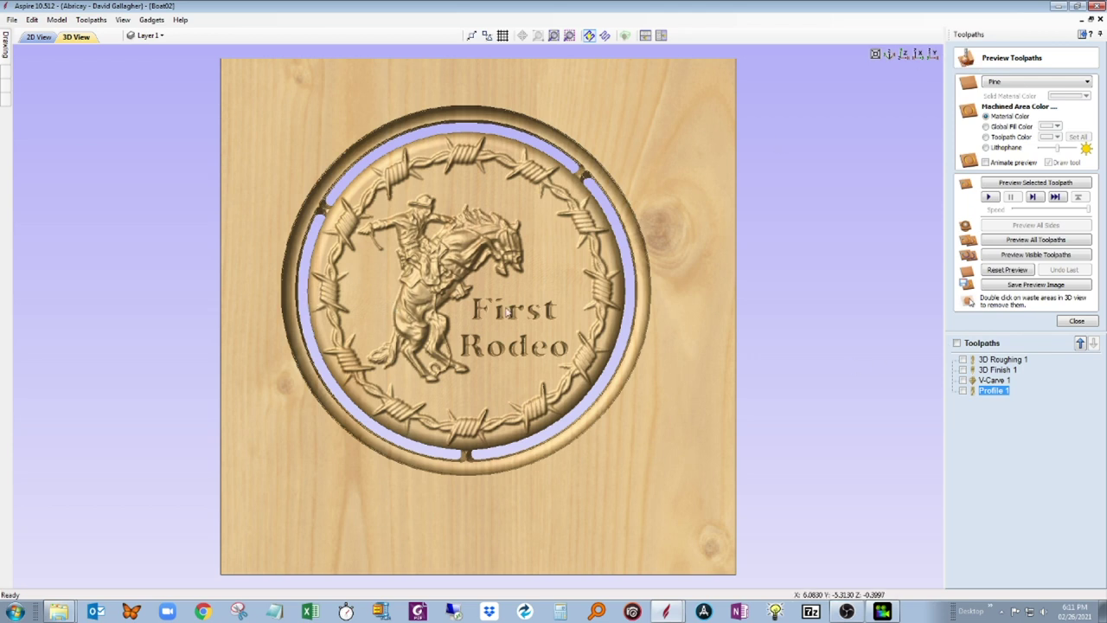
{"action": "left_click", "coordinate": [1009, 270]}
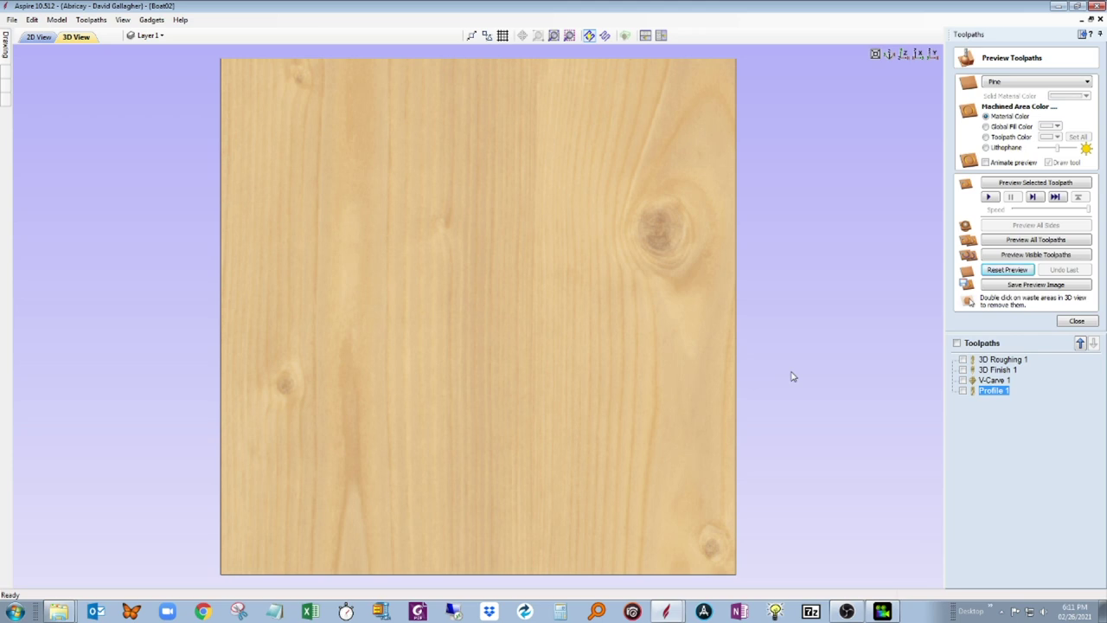
Preview only the 3D Roughing 1 toolpath, carving the disc, ring and rough horse
{"action": "left_click", "coordinate": [1009, 270]}
{"action": "left_click", "coordinate": [1006, 360]}
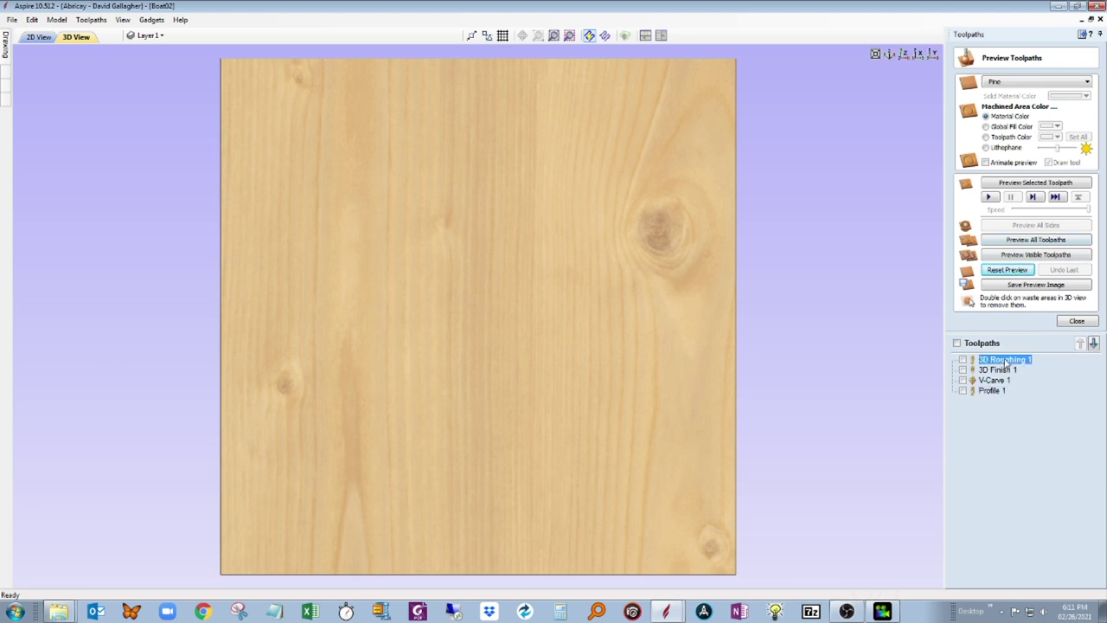
{"action": "left_click", "coordinate": [1014, 184]}
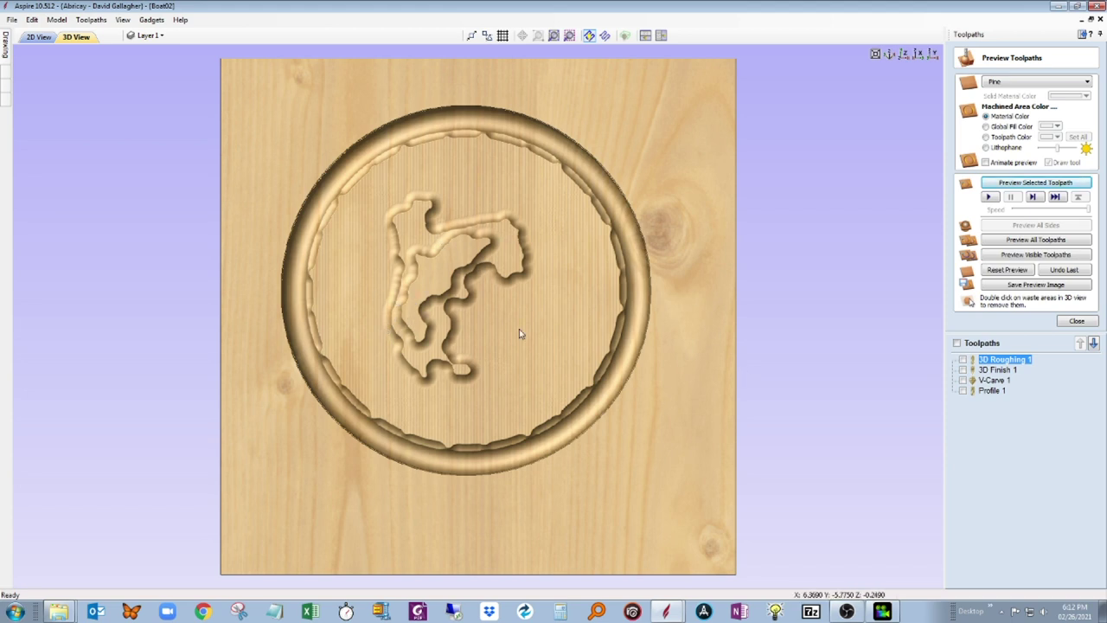
Simulate 3D Finish 1 and zoom in to inspect the detailed horse, then select V-Carve 1
{"action": "left_click", "coordinate": [1009, 372]}
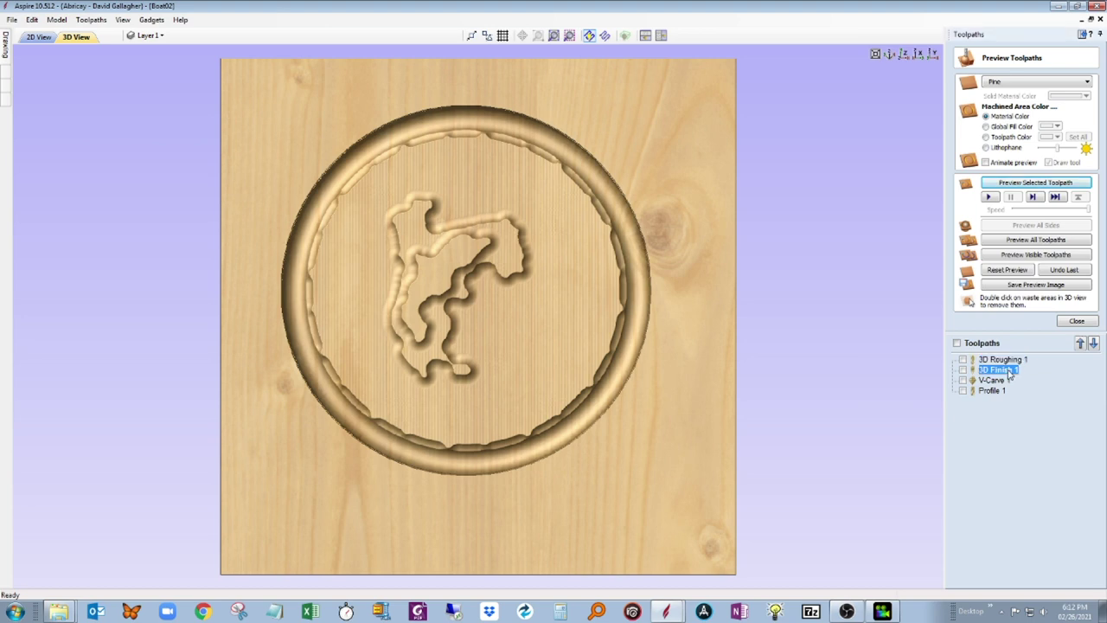
{"action": "left_click", "coordinate": [1017, 183]}
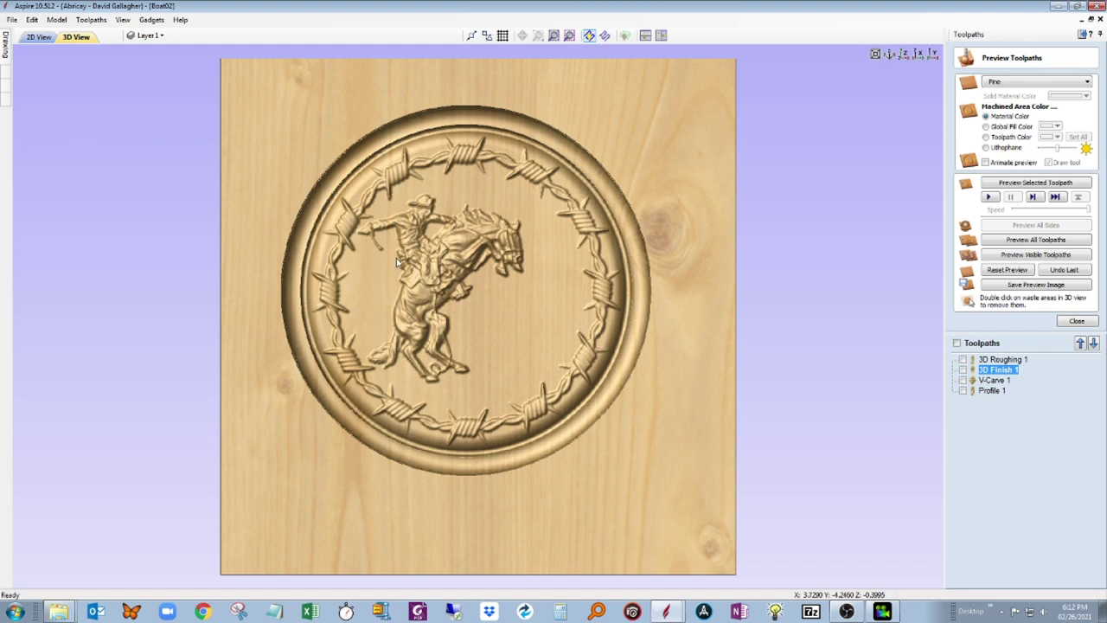
{"action": "scroll", "coordinate": [370, 249], "scroll_direction": "up", "scroll_amount": 4}
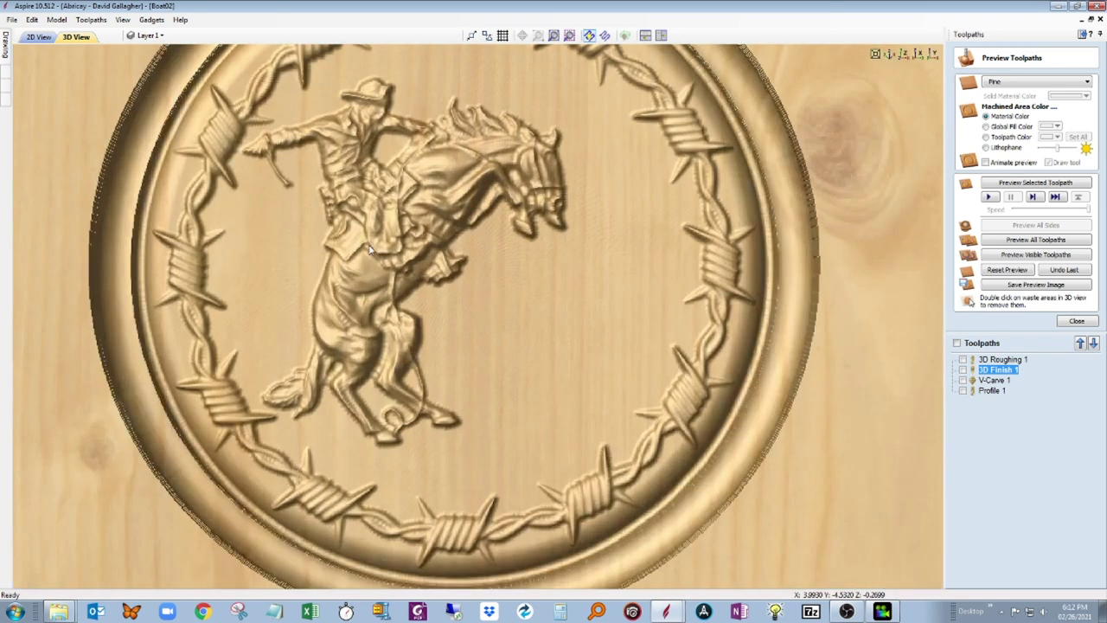
{"action": "scroll", "coordinate": [369, 249], "scroll_direction": "down", "scroll_amount": 5}
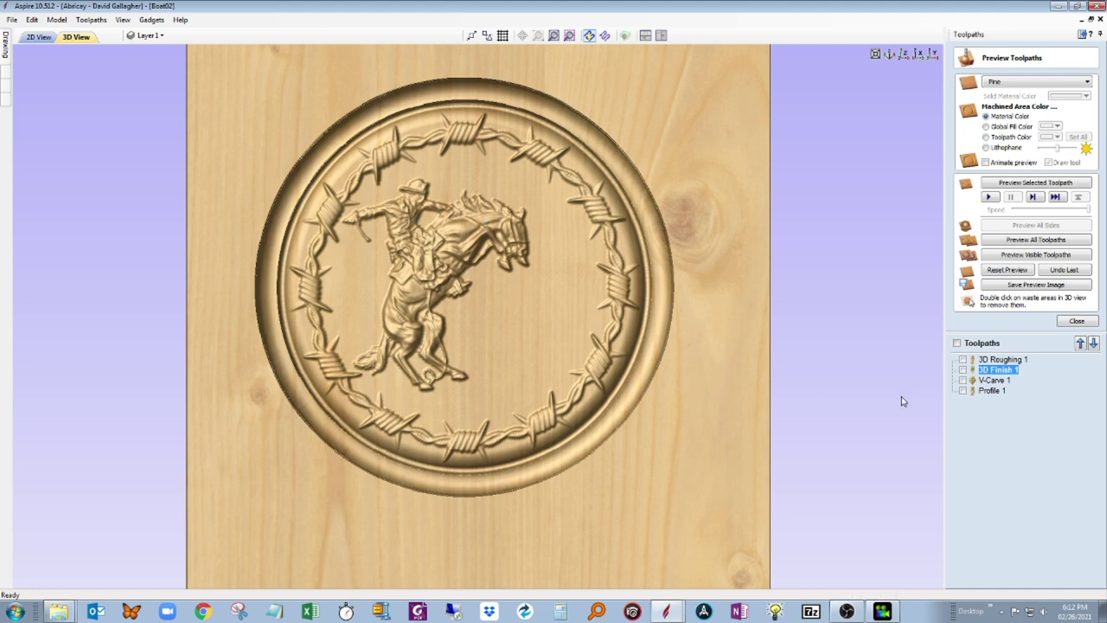
{"action": "left_click", "coordinate": [995, 381]}
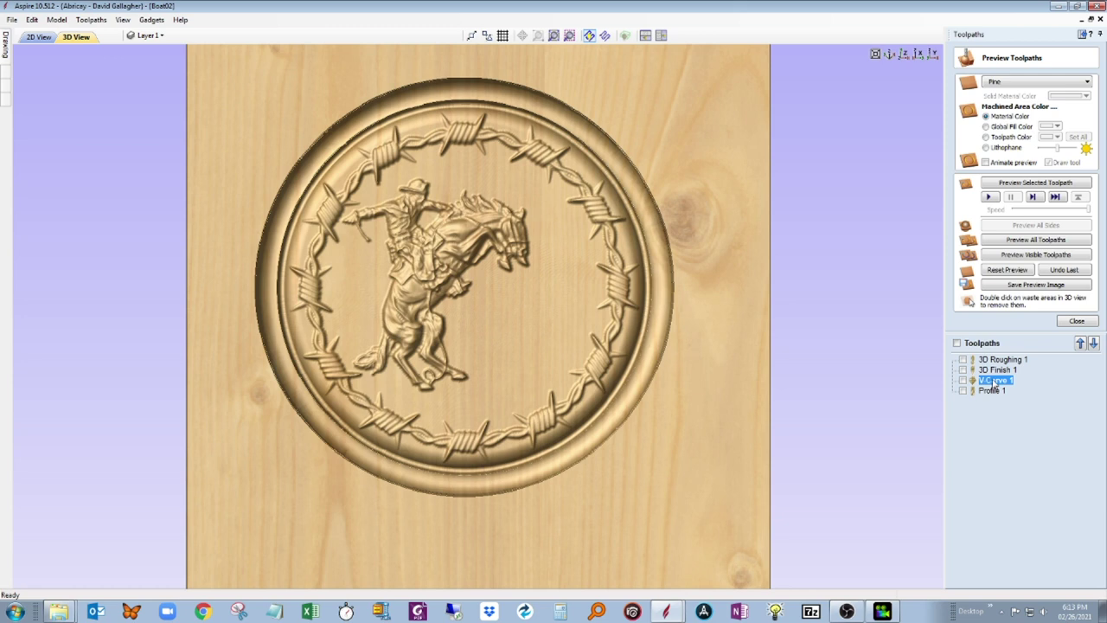
Simulate V-Carve 1 to cut the First Rodeo lettering, then select Profile 1
{"action": "left_click", "coordinate": [1016, 184]}
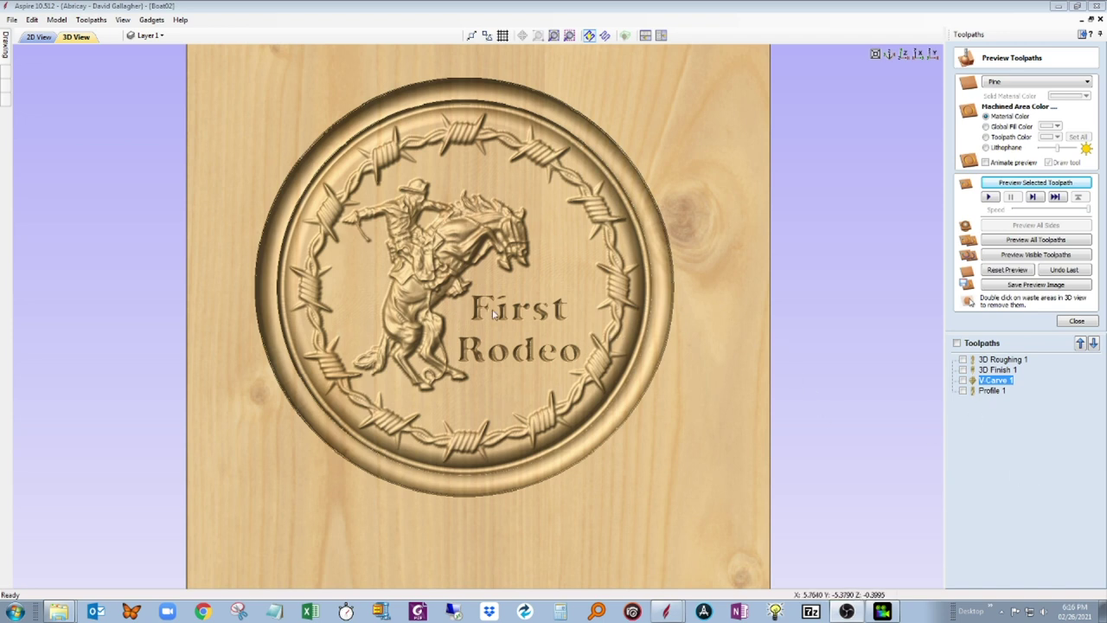
{"action": "left_click", "coordinate": [993, 392]}
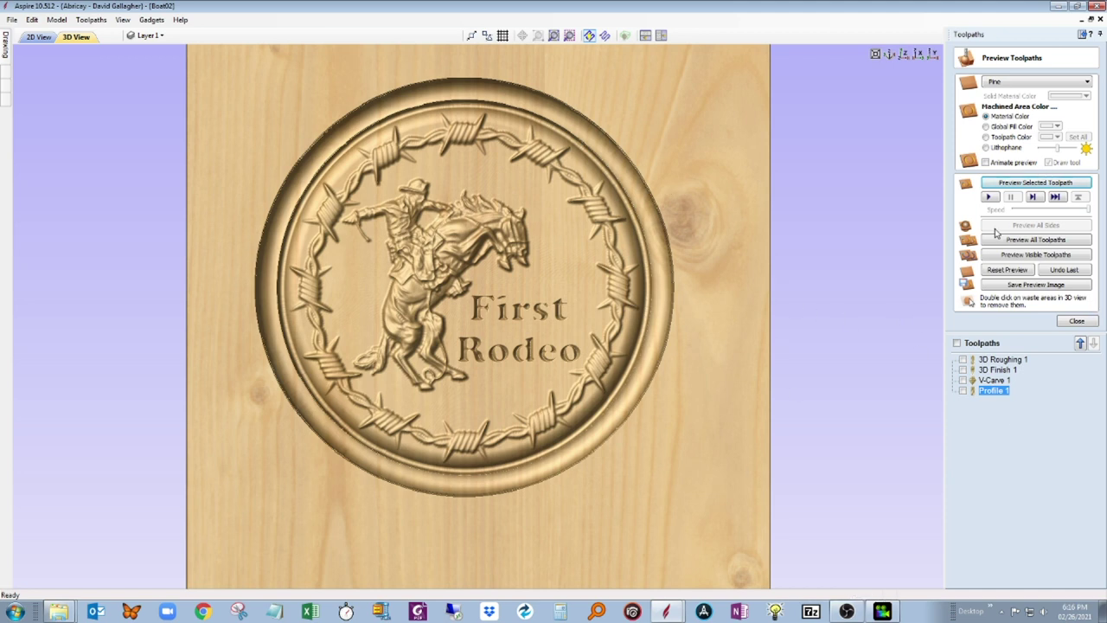
Simulate Profile 1 so the tabbed plaque is cut free, then close the preview
{"action": "left_click", "coordinate": [1011, 183]}
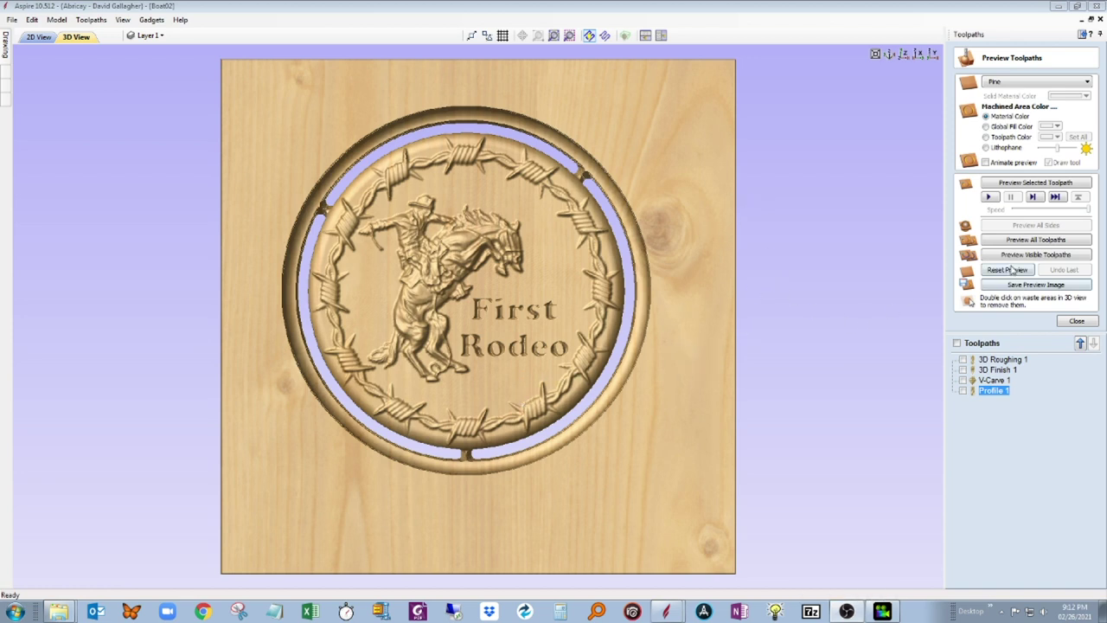
{"action": "left_click", "coordinate": [1077, 322]}
Replace the 1.0 material thickness with 0.75 inches in Material Setup and confirm
{"action": "left_click", "coordinate": [975, 73]}
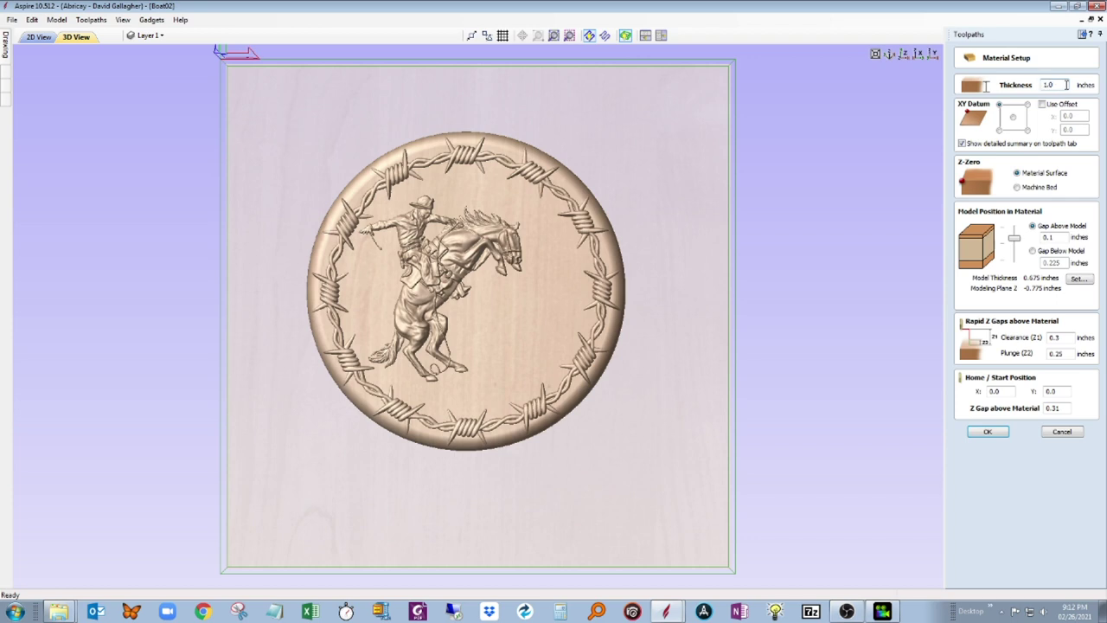
{"action": "left_click_drag", "start_coordinate": [1062, 84], "coordinate": [1004, 90]}
{"action": "type", "text": ".75"}
{"action": "left_click", "coordinate": [991, 435]}
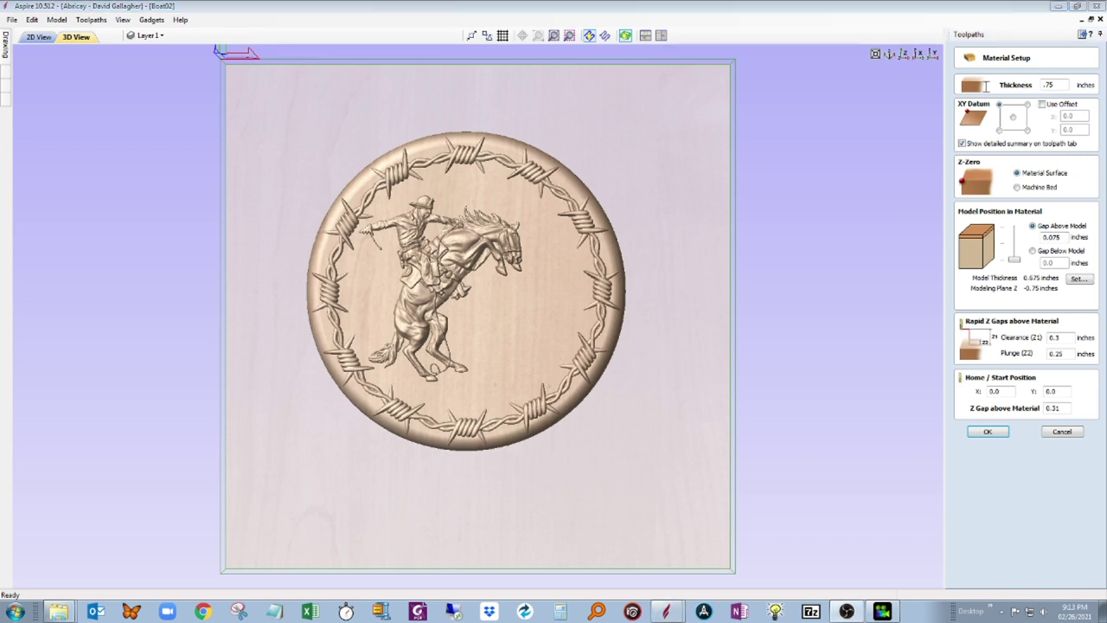
{"action": "left_click", "coordinate": [989, 432]}
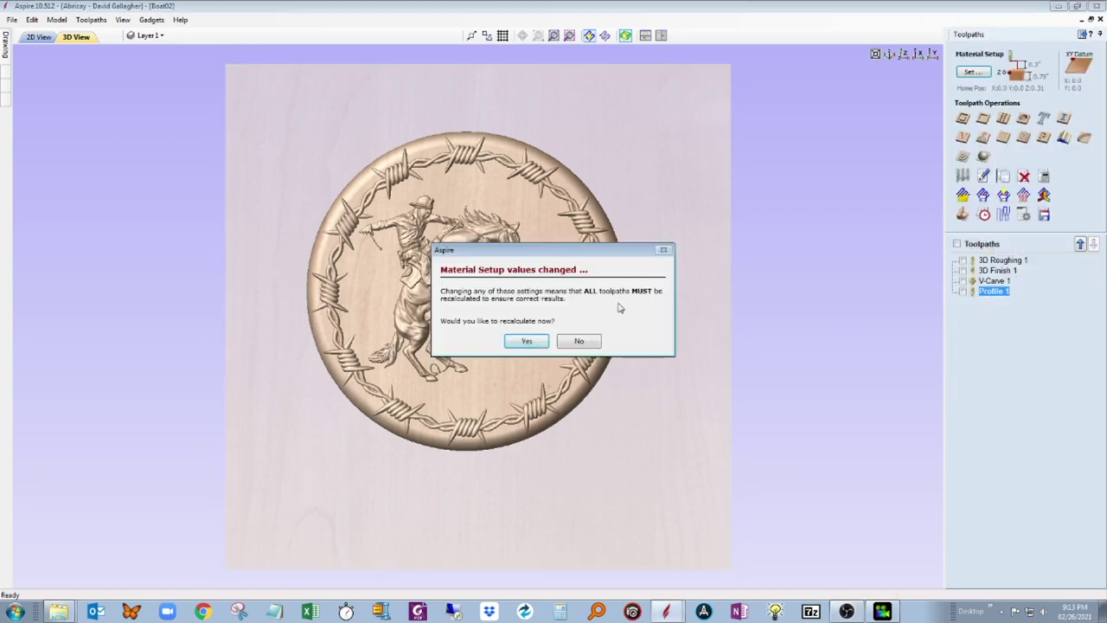
Recalculate all four toolpaths for 0.75-inch material, dismissing the Profile 1 cut-through warning
{"action": "left_click", "coordinate": [524, 342]}
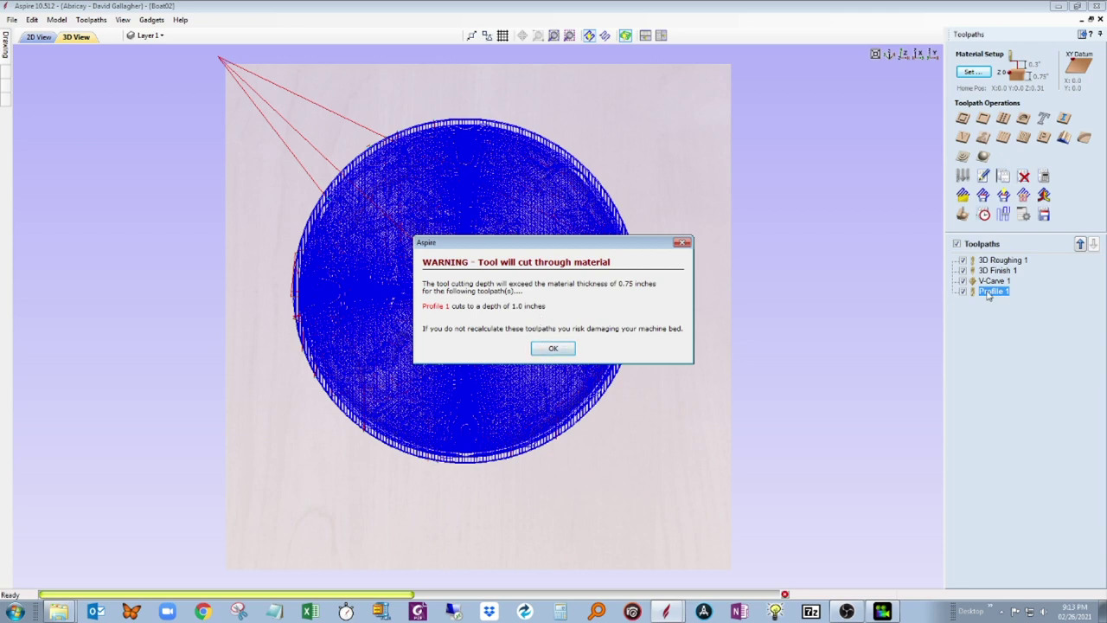
{"action": "left_click", "coordinate": [541, 350]}
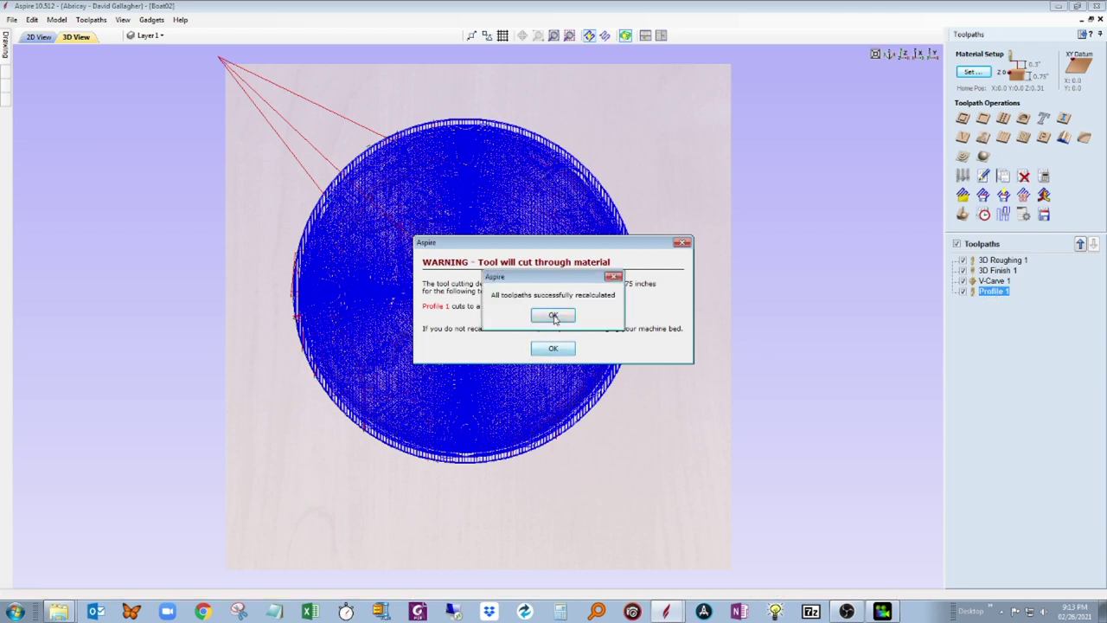
{"action": "left_click", "coordinate": [553, 317]}
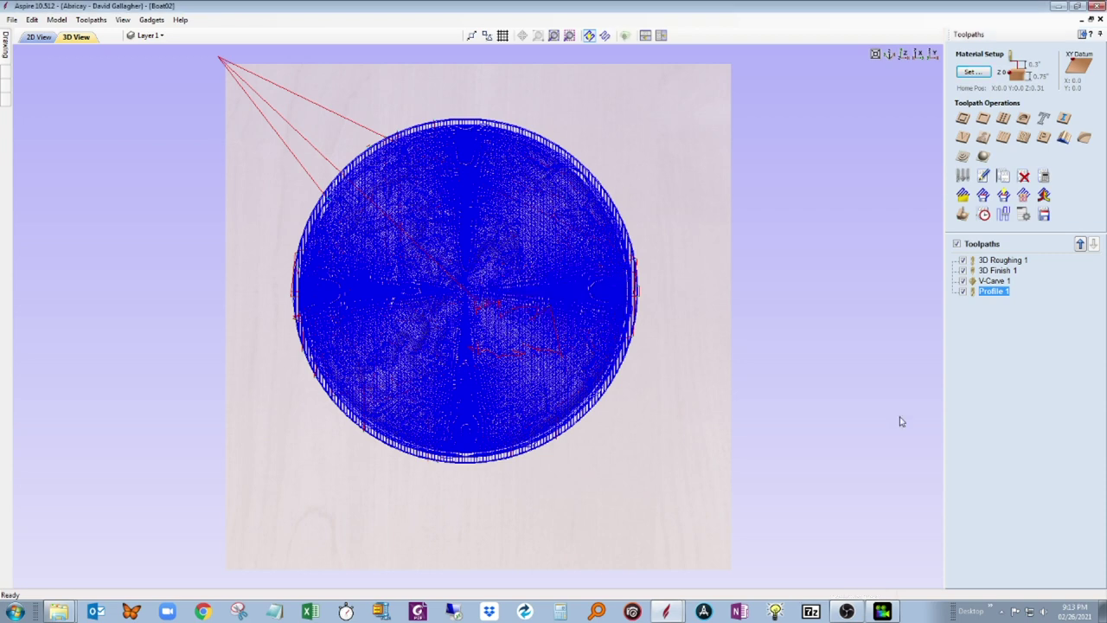
Edit Profile 1's cut depth and recalculate that toolpath
{"action": "double_click", "coordinate": [995, 293]}
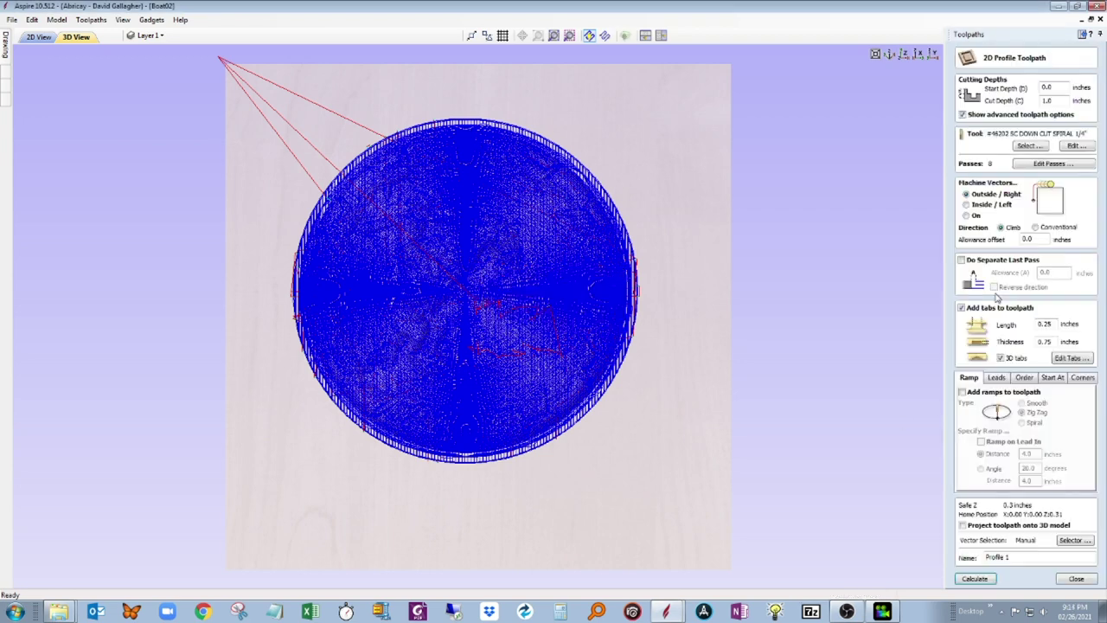
{"action": "left_click_drag", "start_coordinate": [1058, 101], "coordinate": [1020, 100]}
{"action": "type", "text": ".75"}
{"action": "left_click", "coordinate": [977, 579]}
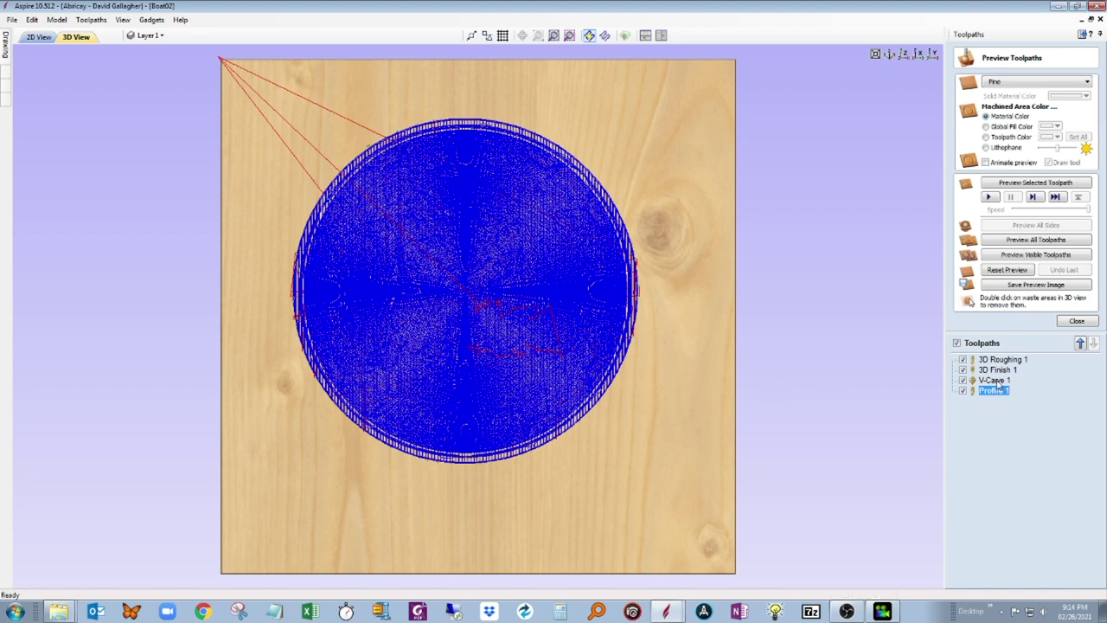
Open and close V-Carve 1 unchanged, then hide all toolpaths to show the plain plaque
{"action": "double_click", "coordinate": [996, 382]}
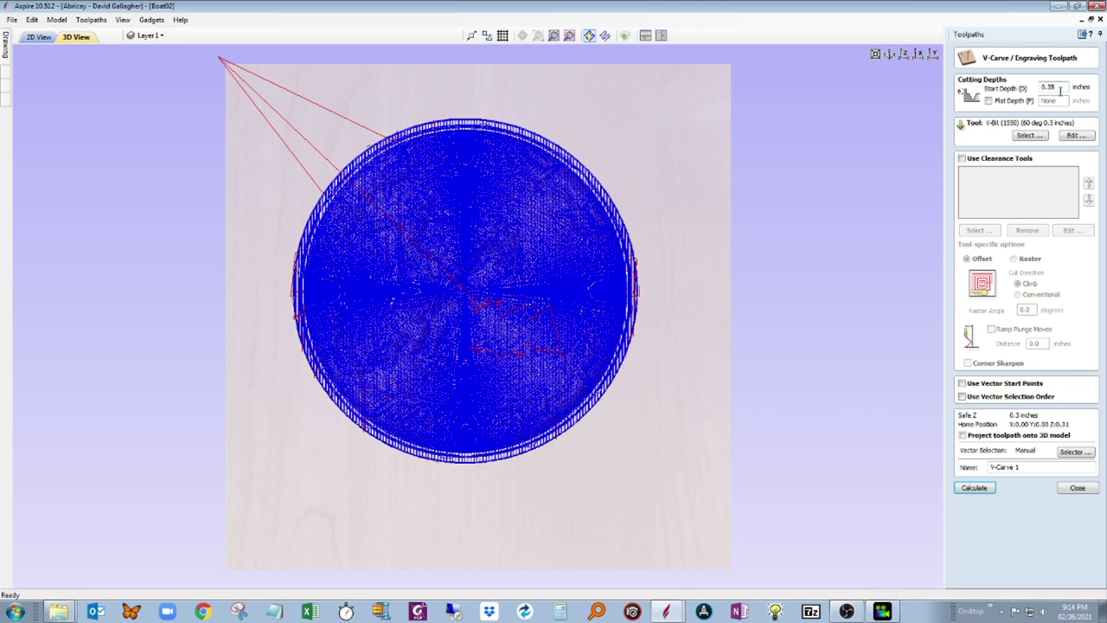
{"action": "left_click", "coordinate": [1078, 490]}
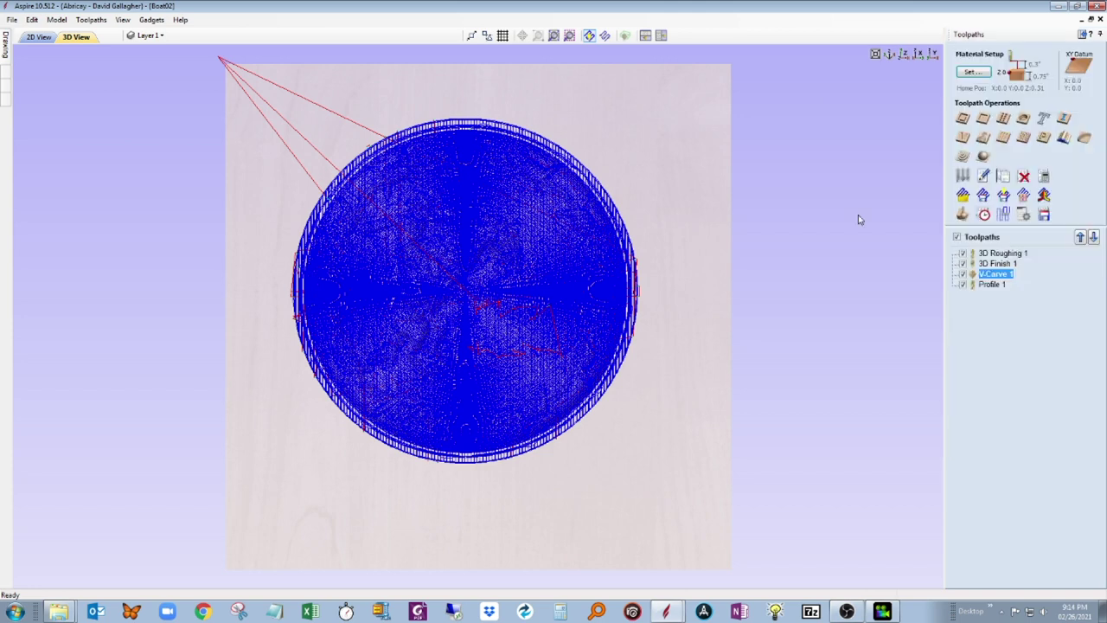
{"action": "left_click", "coordinate": [957, 238]}
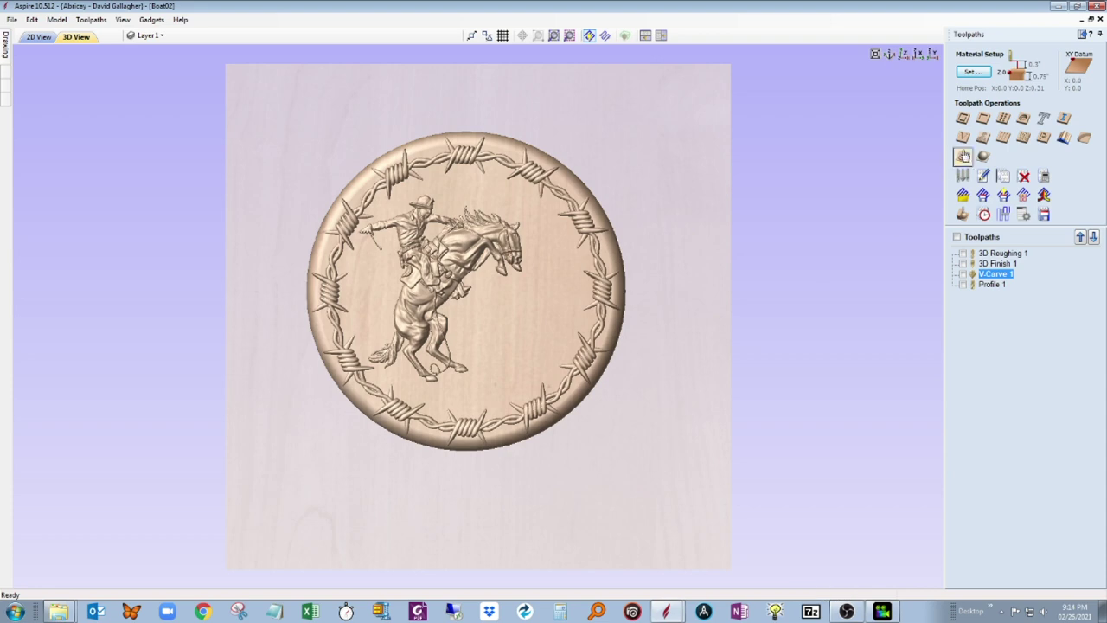
Select the Flat_Round_Circle component in the modeling components list and begin renaming it
{"action": "left_click", "coordinate": [1083, 35]}
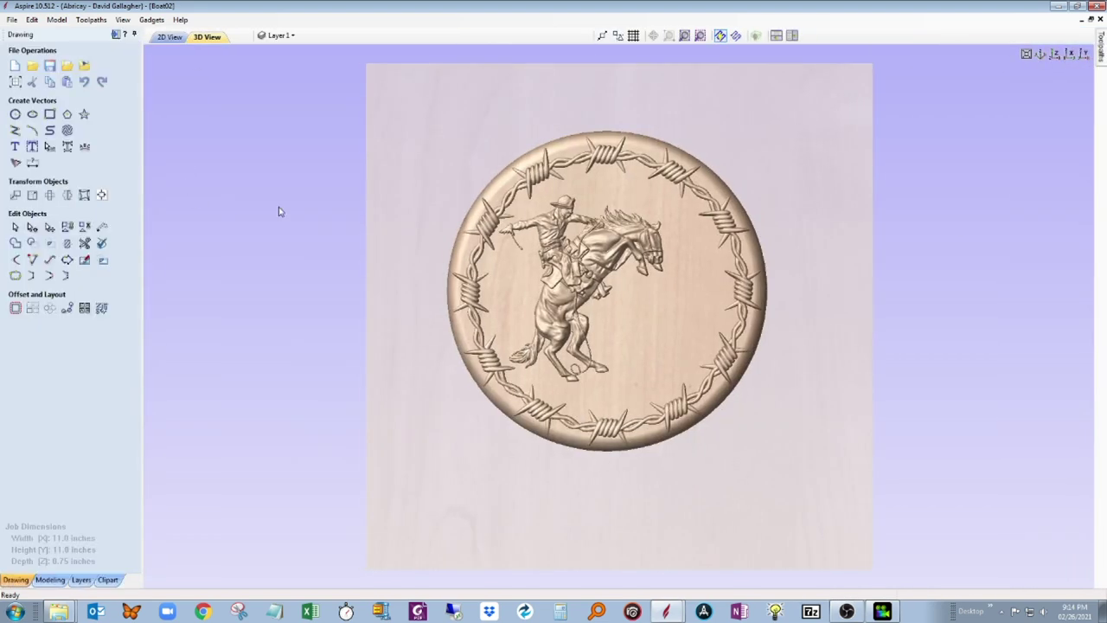
{"action": "left_click", "coordinate": [60, 580]}
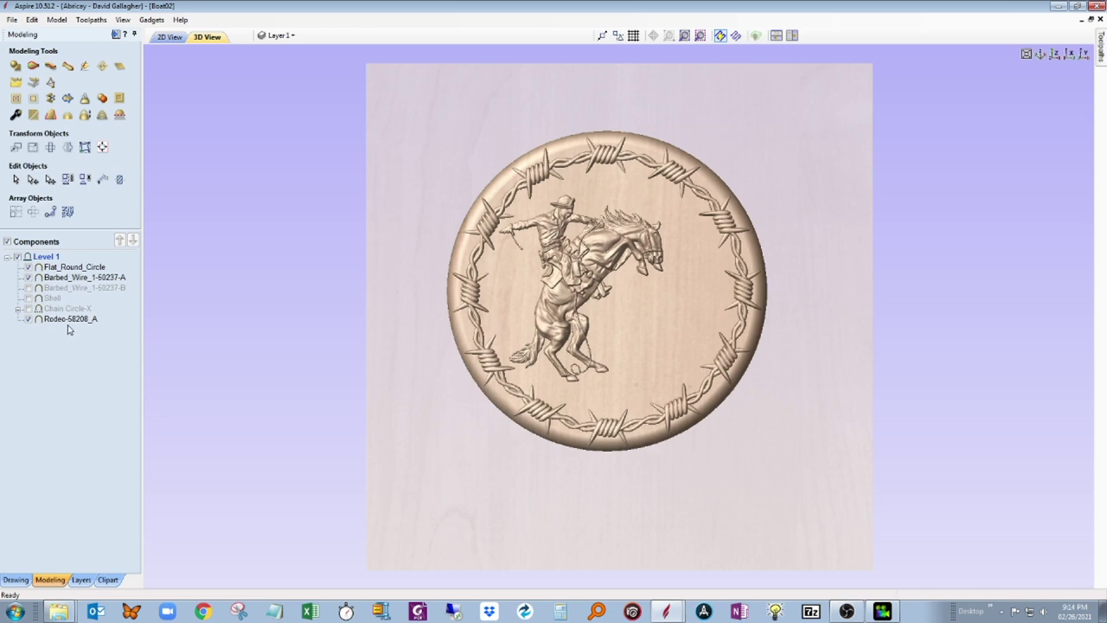
{"action": "left_click", "coordinate": [79, 269]}
{"action": "left_click", "coordinate": [80, 269]}
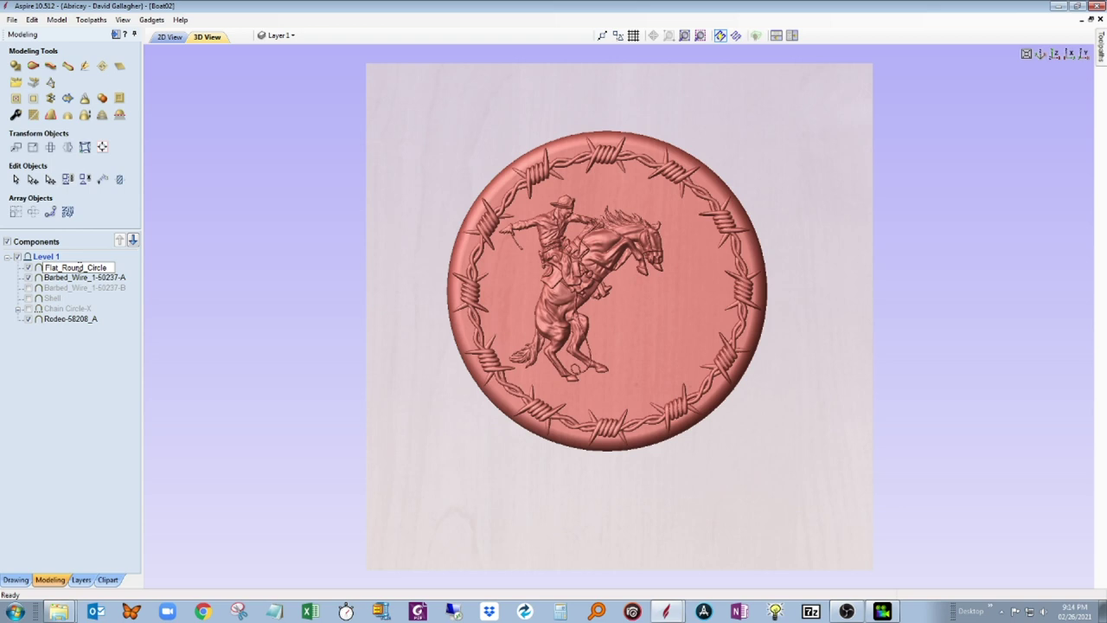
{"action": "key", "text": "ctrl+a"}
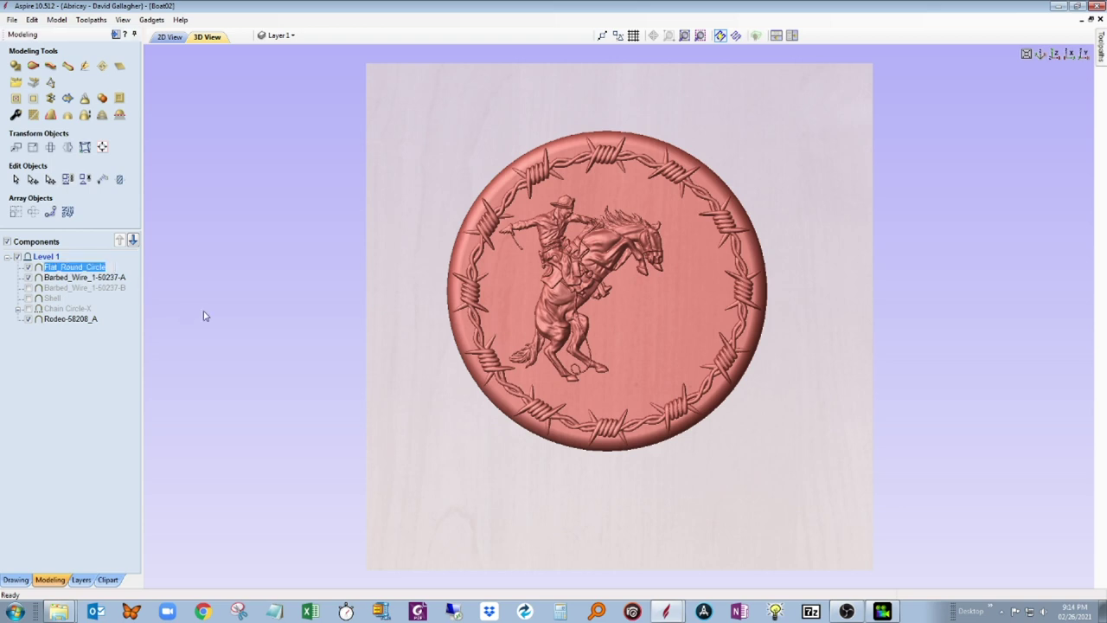
Open Flat_Round_Circle's component properties, showing 0.375-inch shape height and 0.0 base height
{"action": "double_click", "coordinate": [50, 272]}
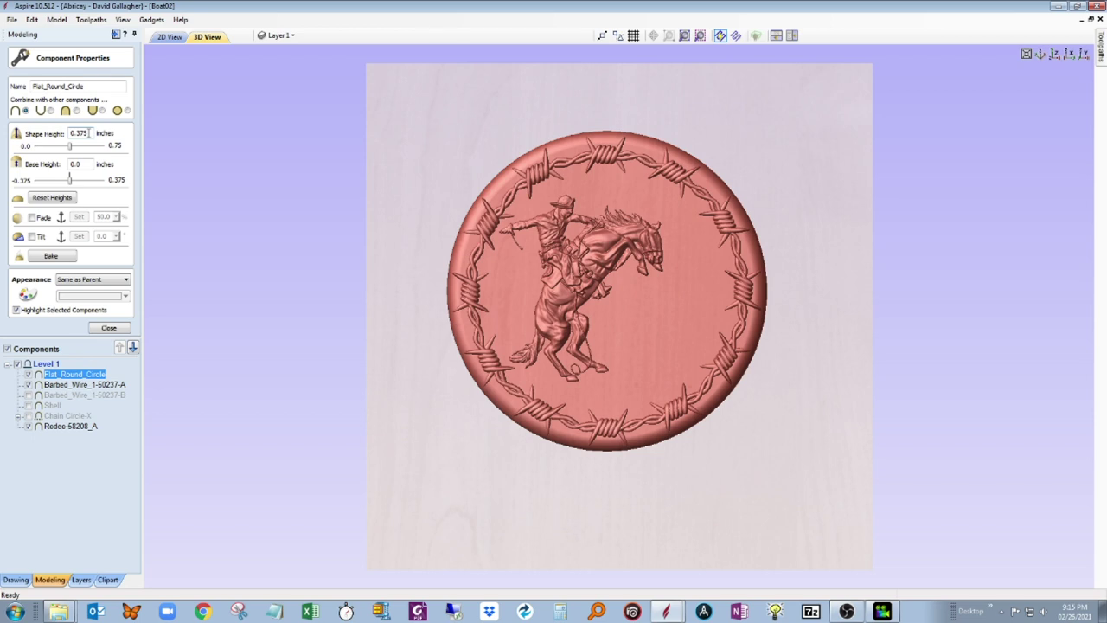
Close the component properties and open the V-Carve 1 toolpath for editing
{"action": "left_click", "coordinate": [109, 327]}
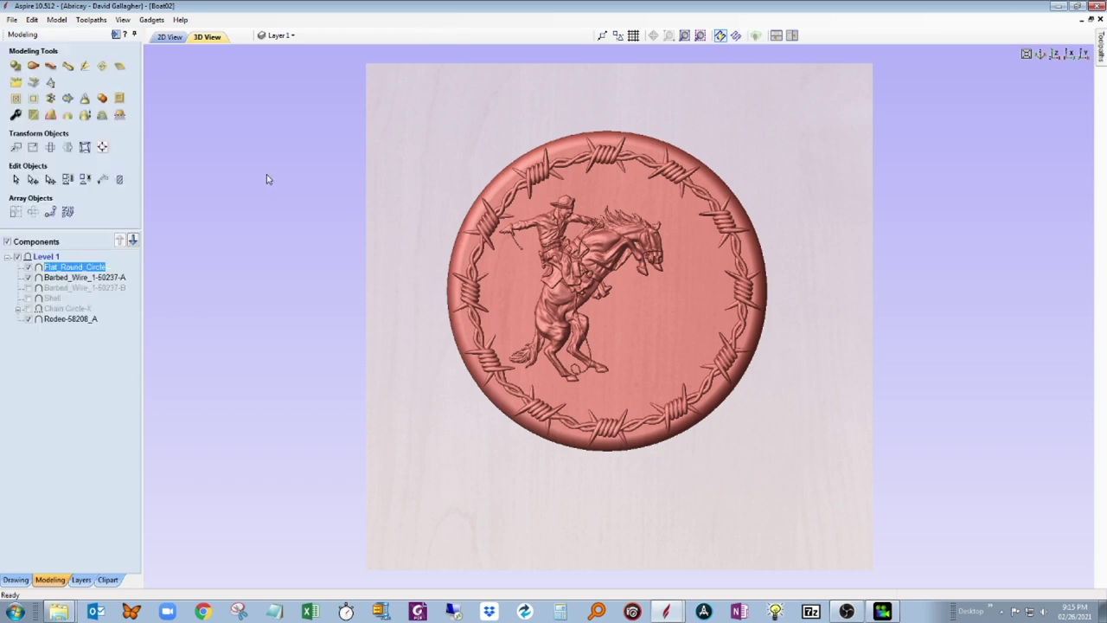
{"action": "left_click", "coordinate": [116, 34]}
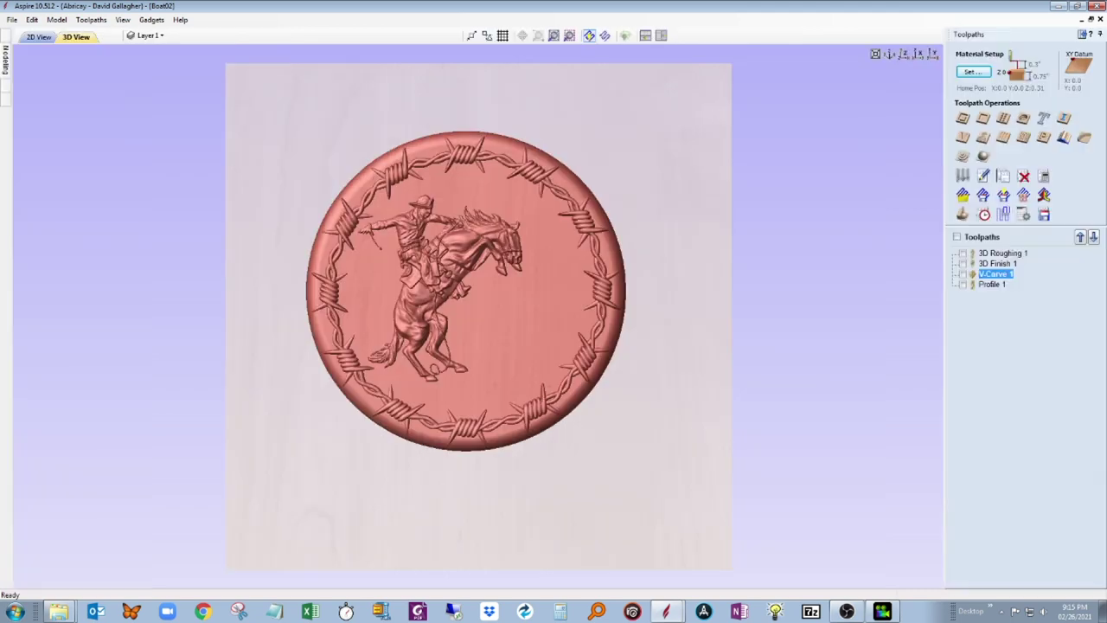
{"action": "double_click", "coordinate": [996, 275]}
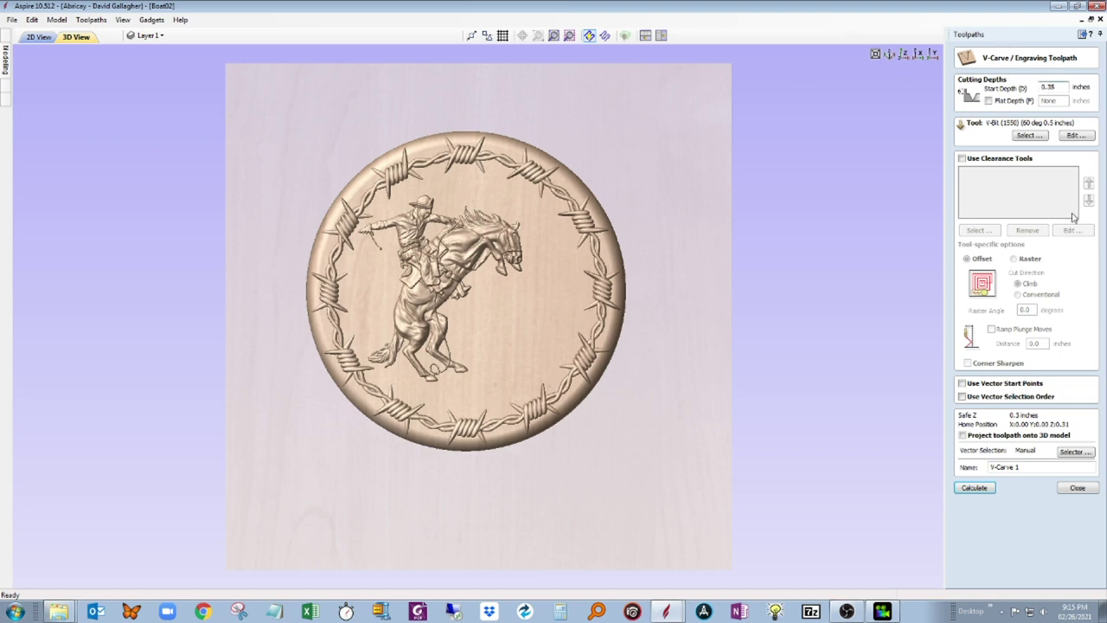
Enable a 0.375-inch flat depth and calculate the V-Carve toolpath for the First Rodeo text
{"action": "type", "text": "7"}
{"action": "left_click", "coordinate": [989, 101]}
{"action": "left_click_drag", "start_coordinate": [1059, 100], "coordinate": [1030, 101]}
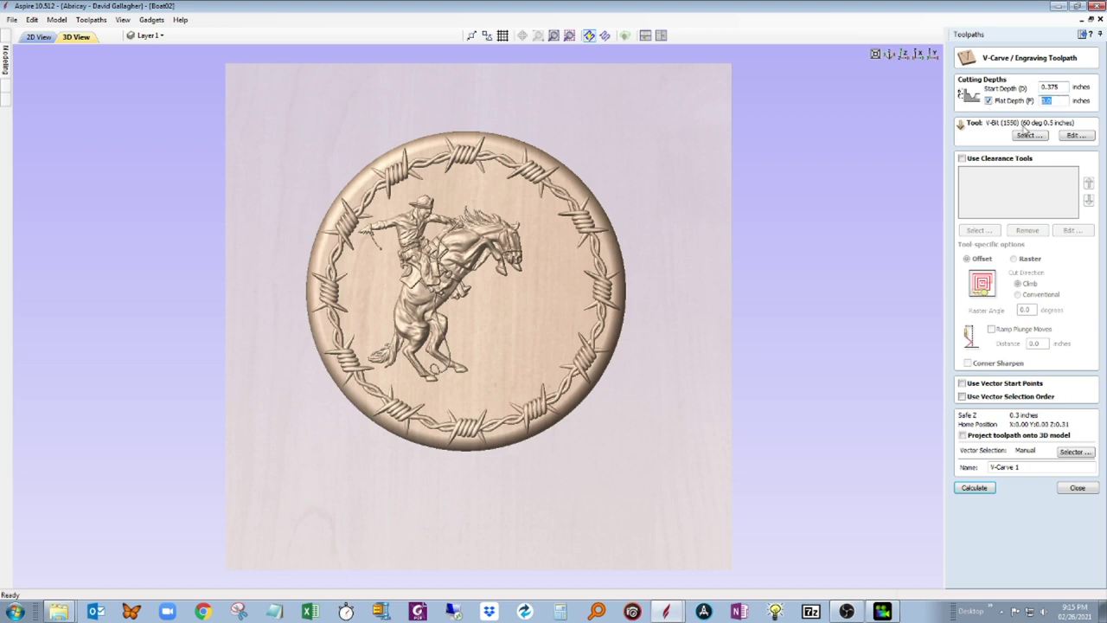
{"action": "type", "text": ".375"}
{"action": "left_click", "coordinate": [983, 490]}
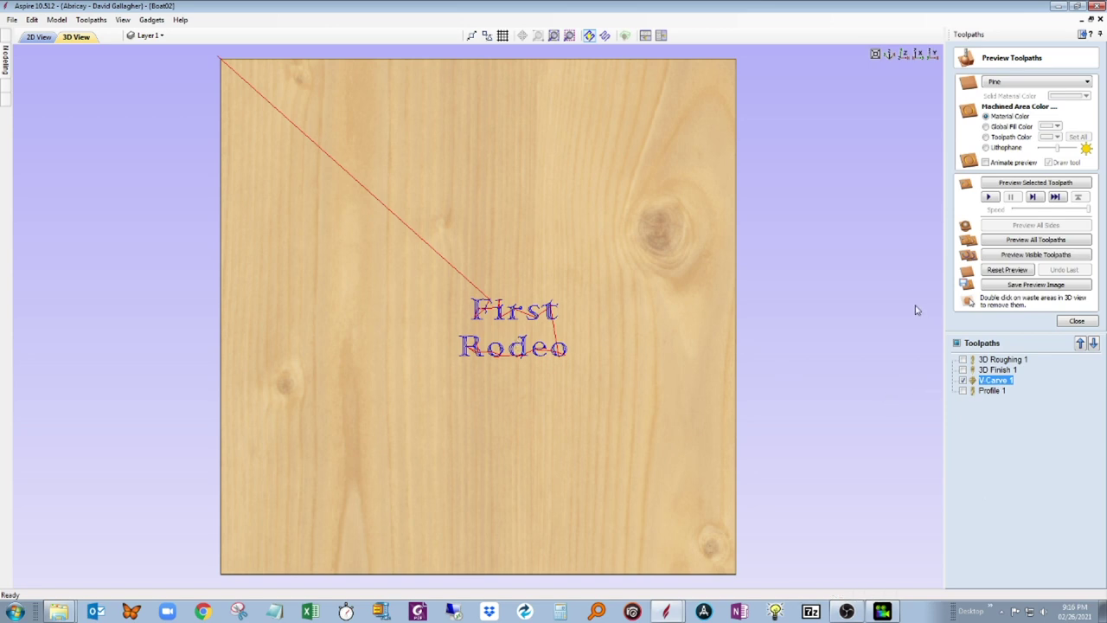
Reset the preview to an uncut block and simulate all toolpaths together
{"action": "left_click", "coordinate": [1092, 322]}
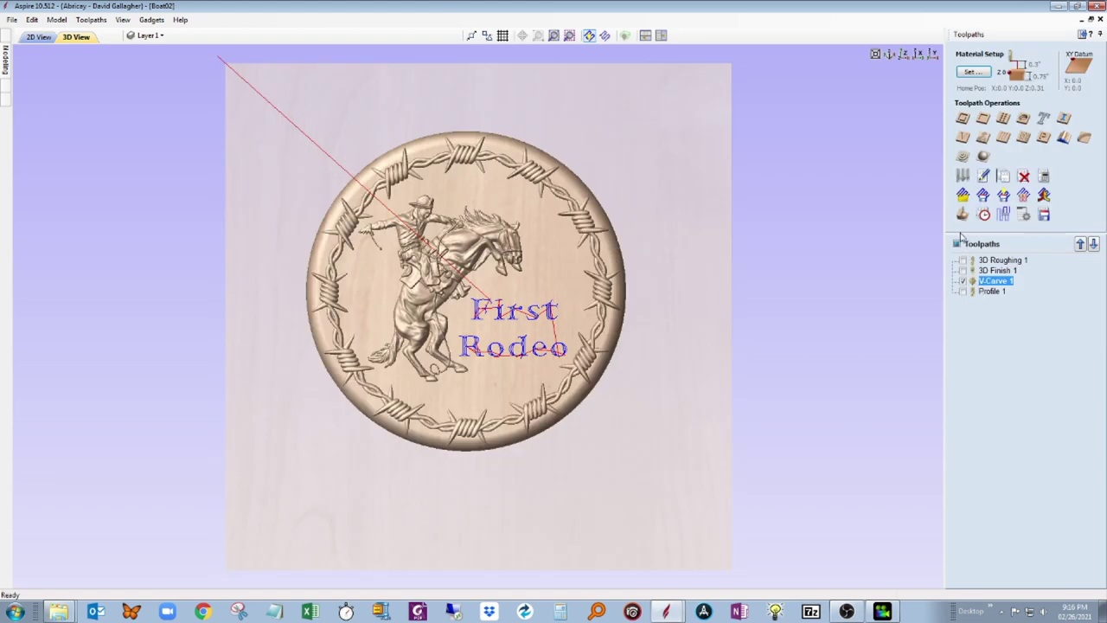
{"action": "left_click", "coordinate": [963, 214]}
{"action": "left_click", "coordinate": [1008, 270]}
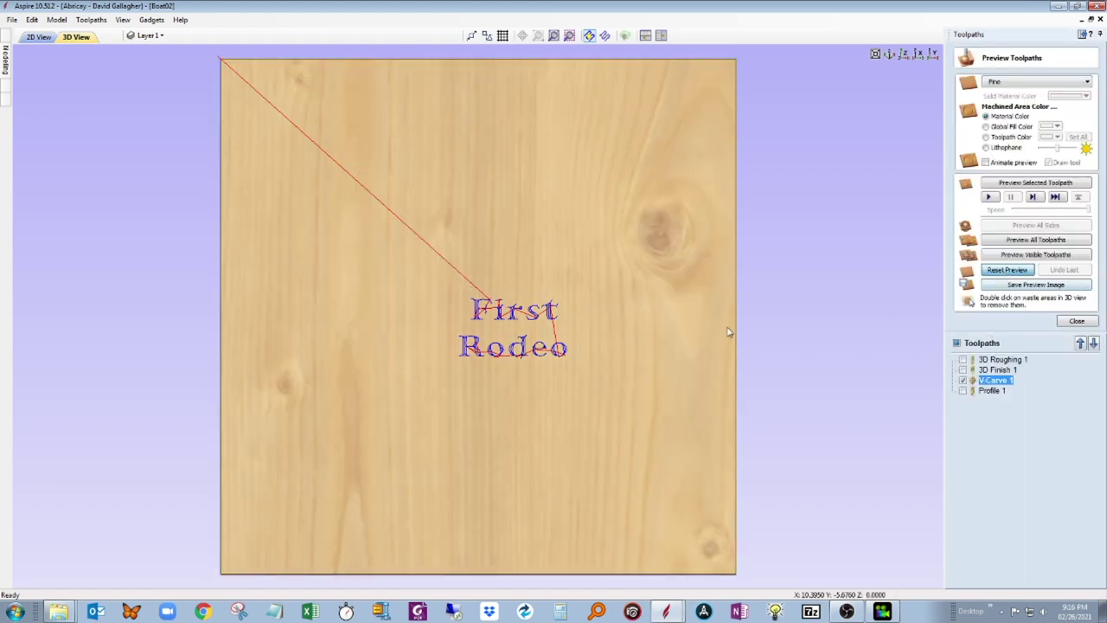
{"action": "left_click", "coordinate": [1032, 240]}
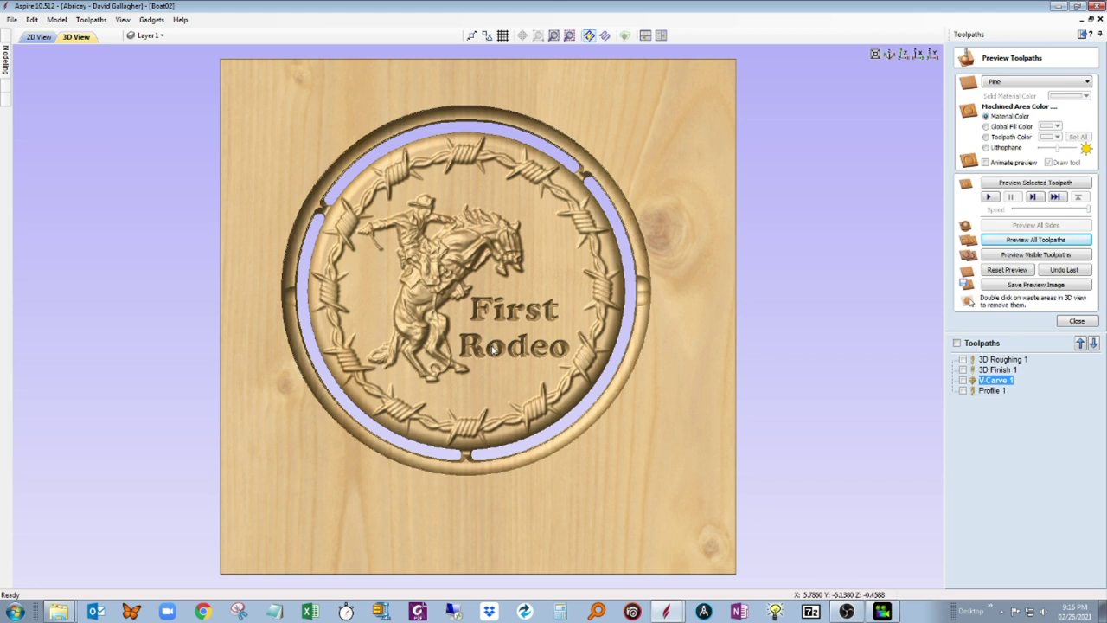
Orbit and zoom to inspect the machined plaque, then return to the top view
{"action": "left_click_drag", "start_coordinate": [445, 308], "coordinate": [360, 270]}
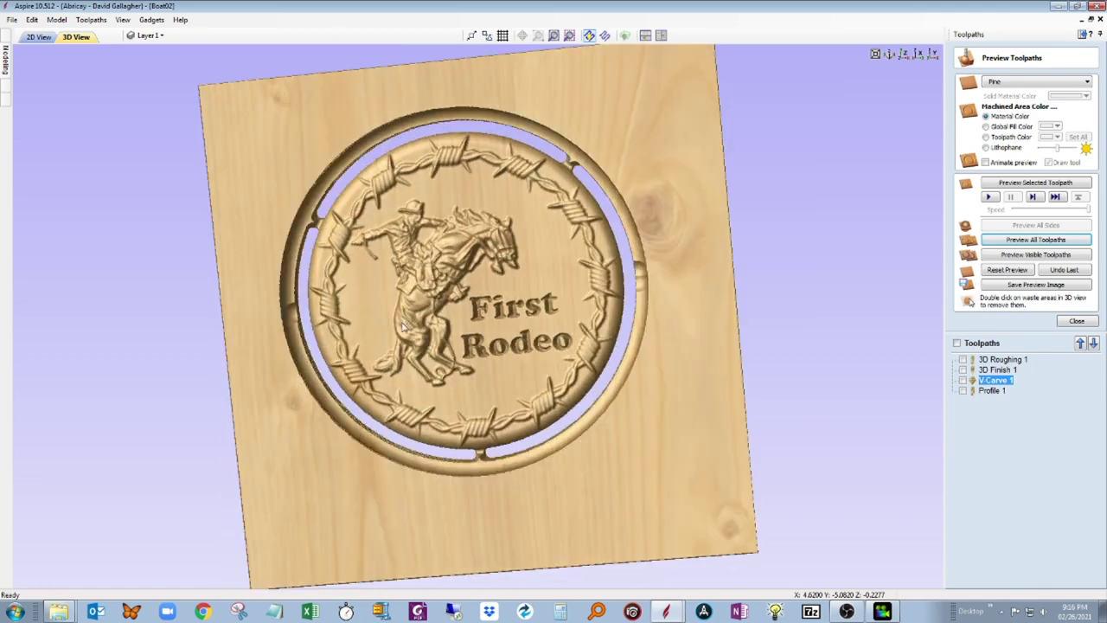
{"action": "scroll", "coordinate": [535, 342], "scroll_direction": "up", "scroll_amount": 5}
{"action": "left_click_drag", "start_coordinate": [536, 342], "coordinate": [684, 310]}
{"action": "scroll", "coordinate": [683, 310], "scroll_direction": "down", "scroll_amount": 6}
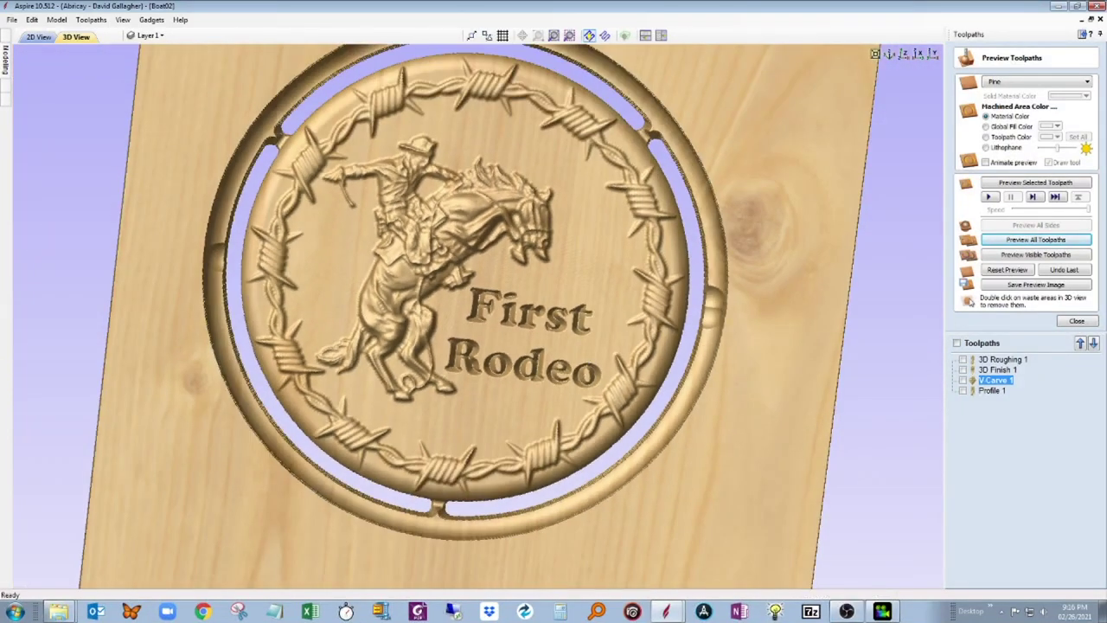
{"action": "left_click", "coordinate": [905, 53]}
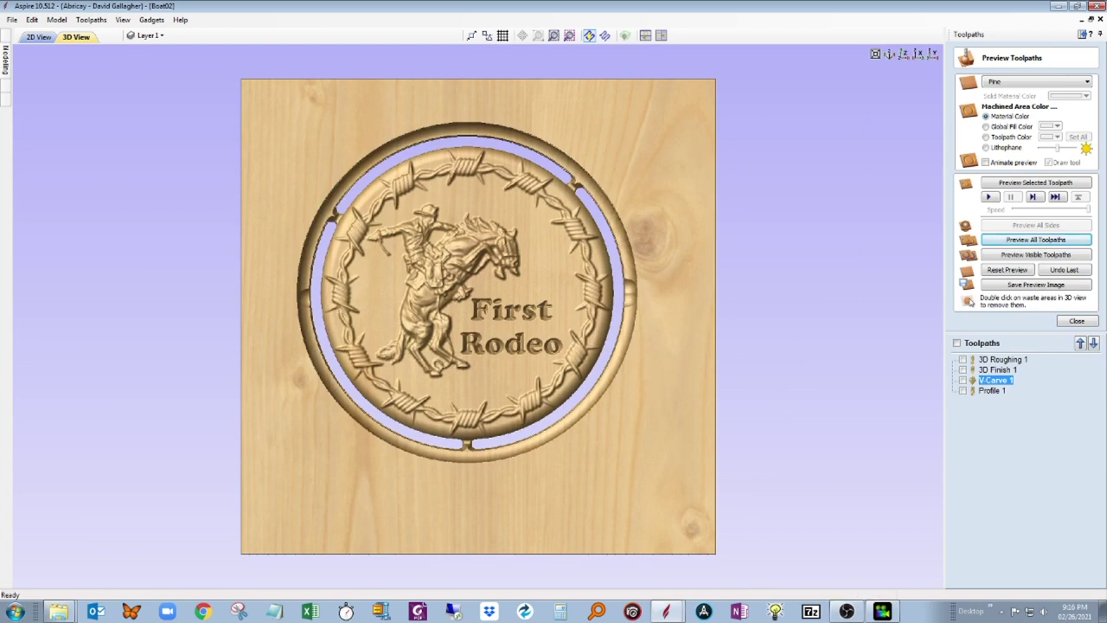
{"action": "left_click", "coordinate": [994, 390]}
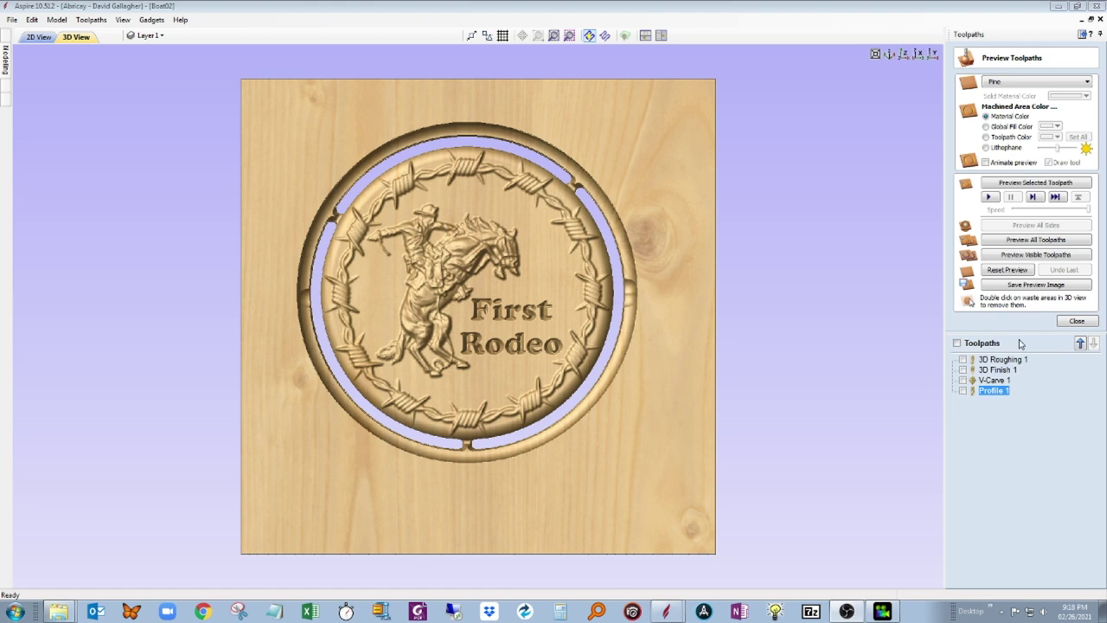
Close the toolpath preview and open the 3D Roughing 1 toolpath settings
{"action": "left_click", "coordinate": [1073, 324]}
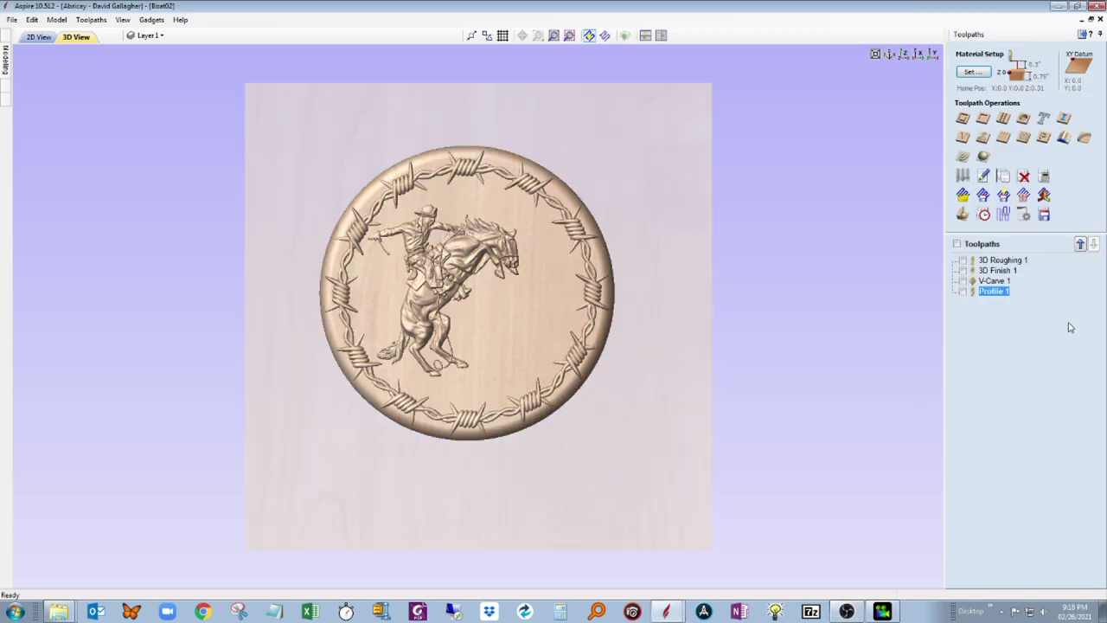
{"action": "left_click", "coordinate": [1006, 261]}
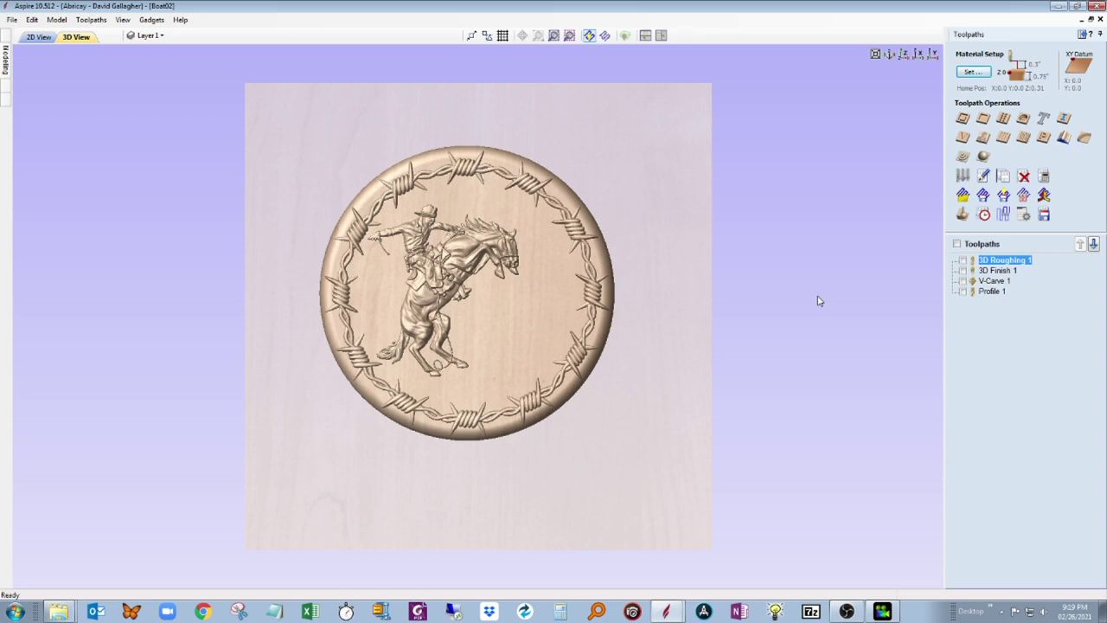
{"action": "double_click", "coordinate": [1006, 264]}
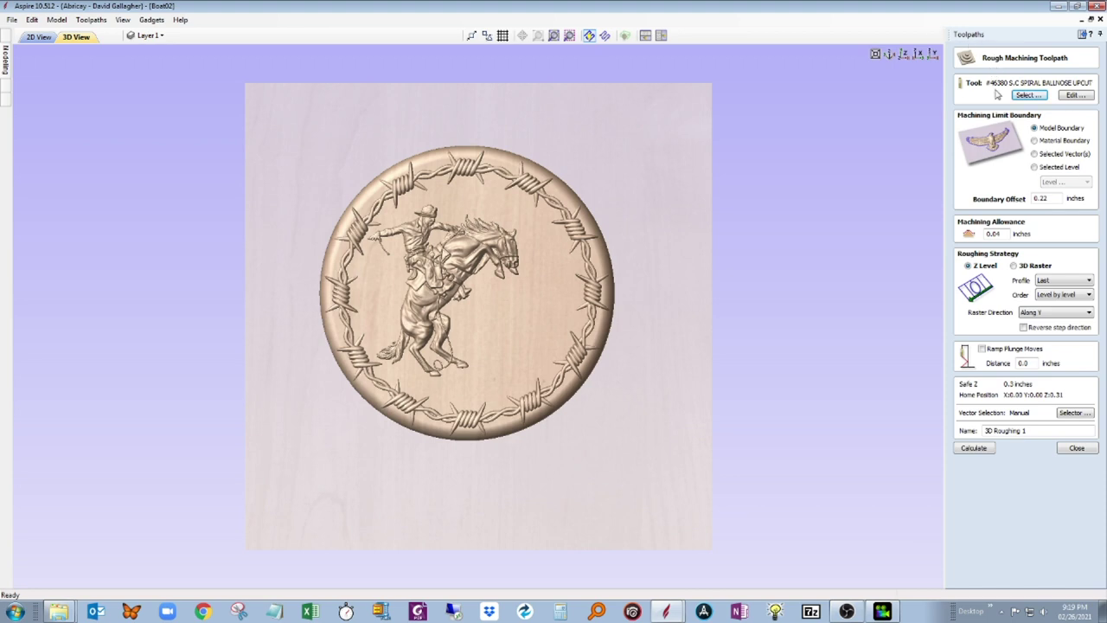
{"action": "left_click", "coordinate": [1078, 97]}
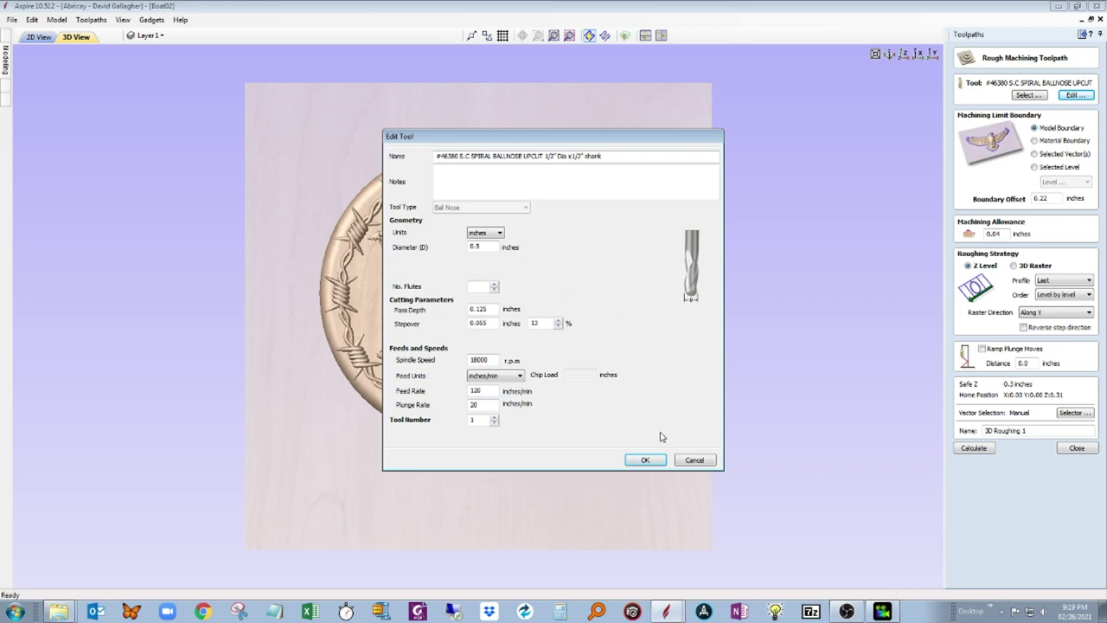
{"action": "left_click", "coordinate": [647, 461]}
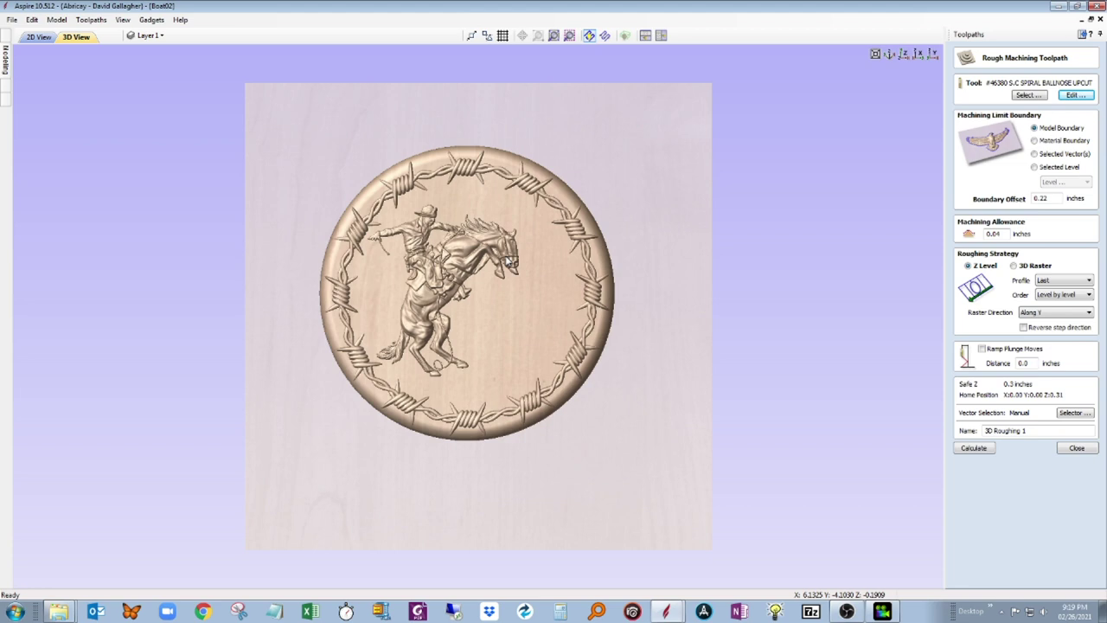
{"action": "left_click", "coordinate": [1078, 448]}
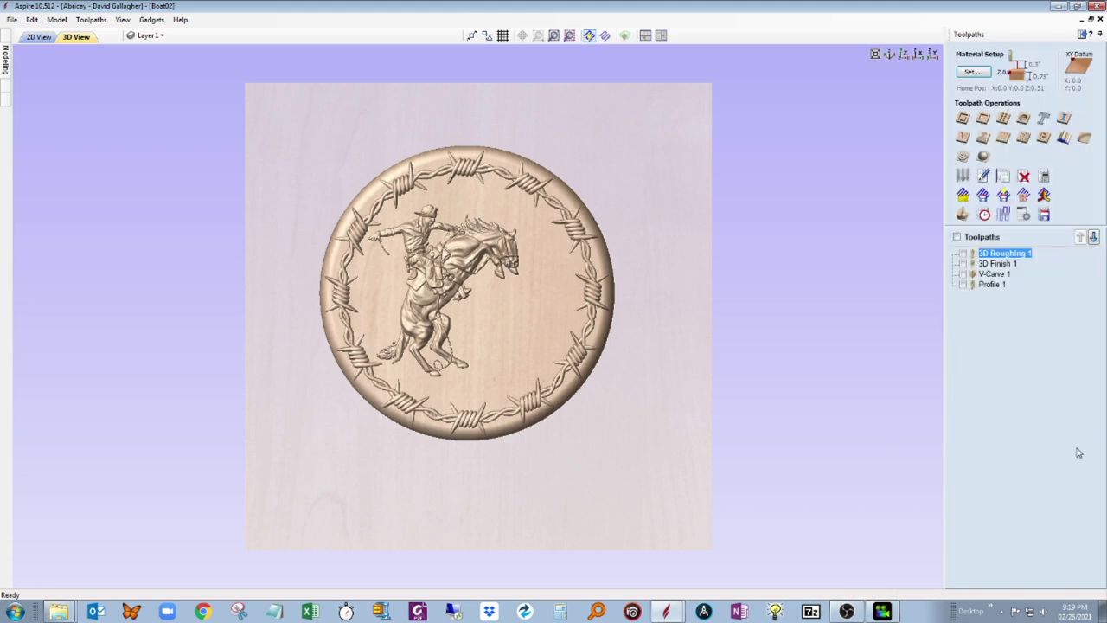
{"action": "left_click", "coordinate": [1006, 265]}
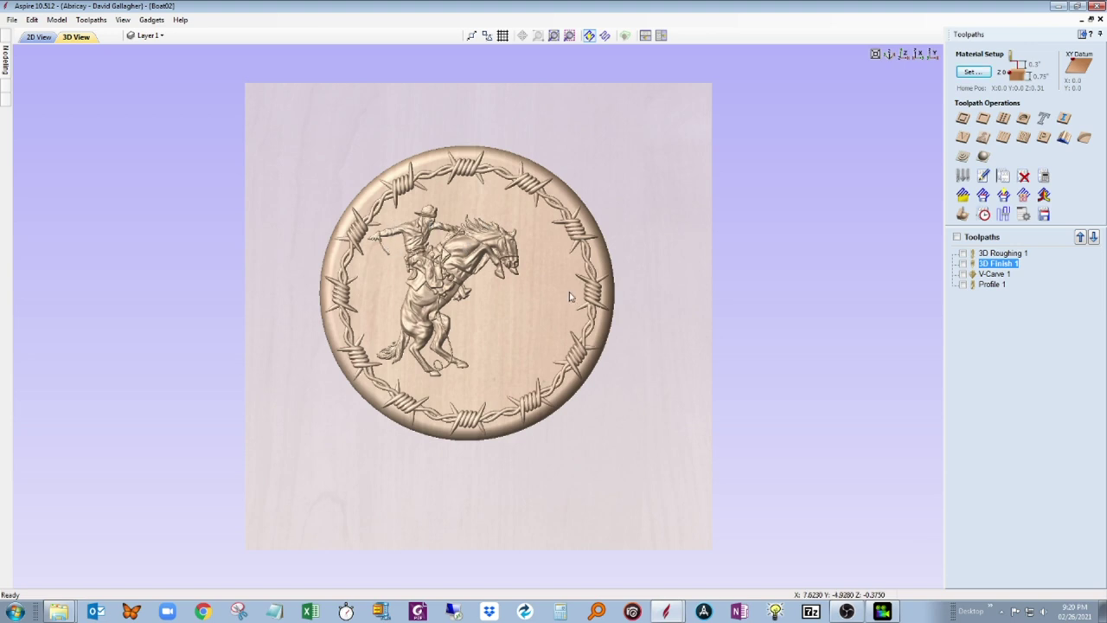
{"action": "double_click", "coordinate": [1005, 271]}
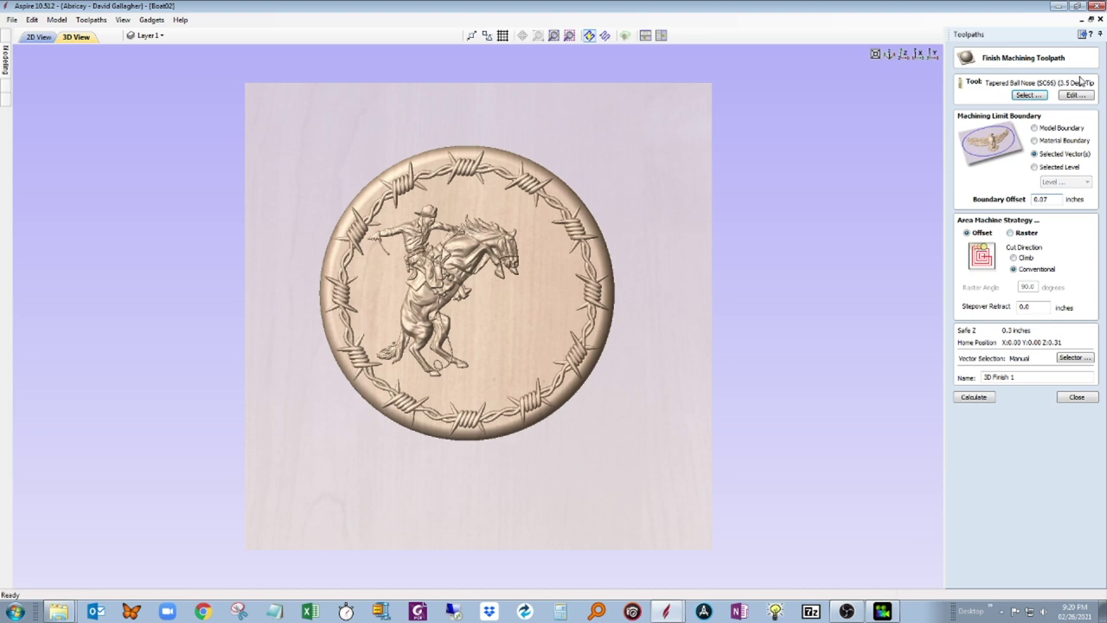
{"action": "left_click", "coordinate": [1077, 95]}
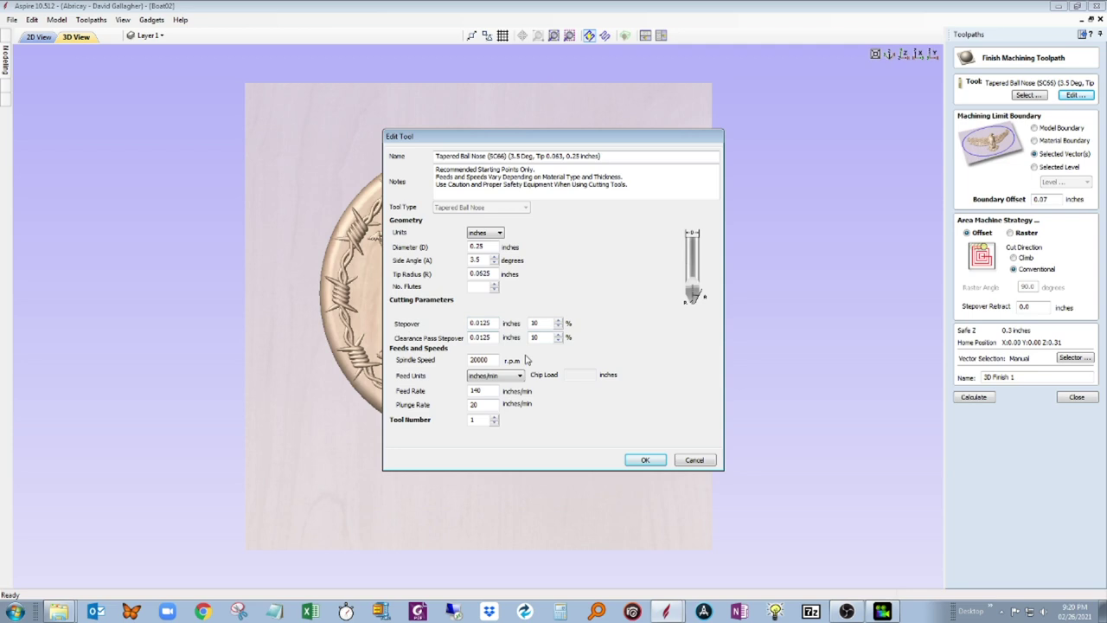
{"action": "left_click", "coordinate": [641, 459]}
{"action": "left_click", "coordinate": [1073, 402]}
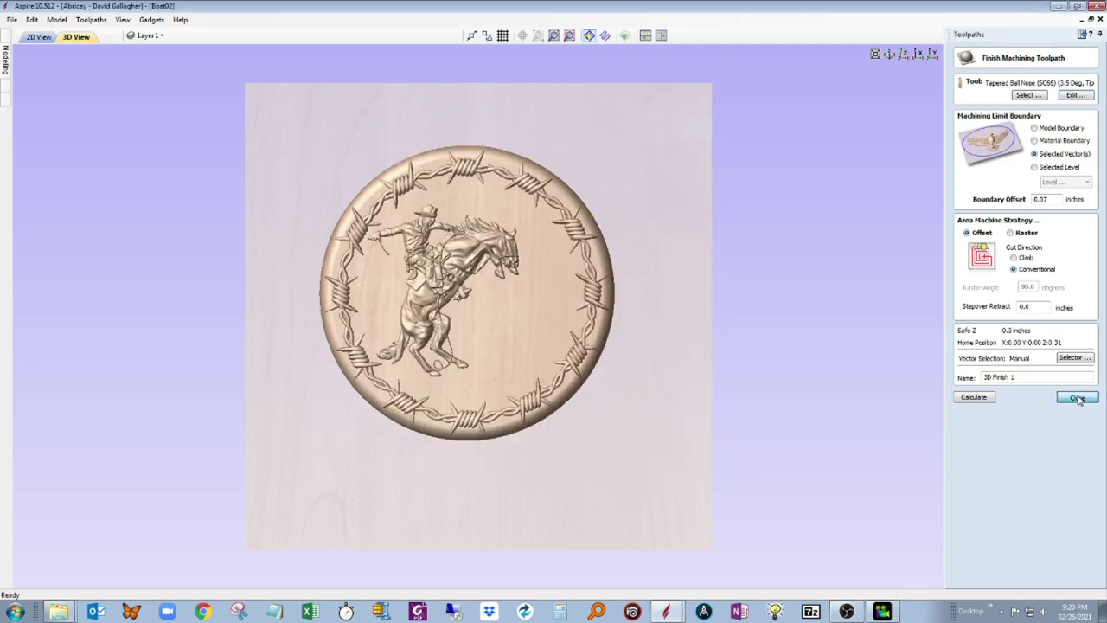
{"action": "left_click", "coordinate": [996, 275]}
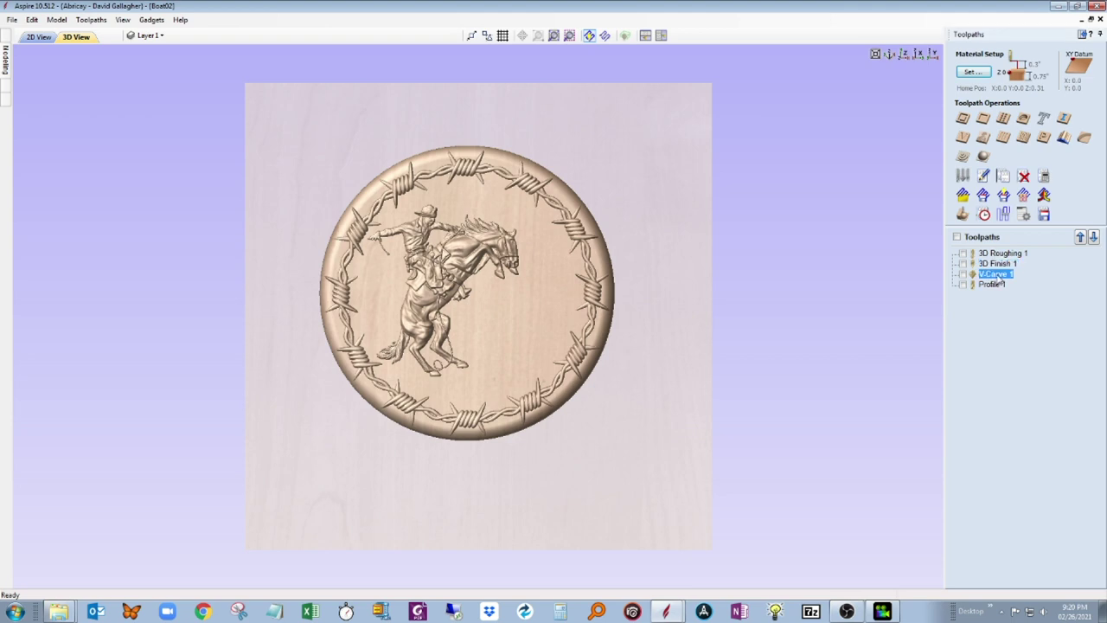
Switch to the 2D view and zoom in on the First Rodeo text outlines
{"action": "left_click", "coordinate": [42, 37]}
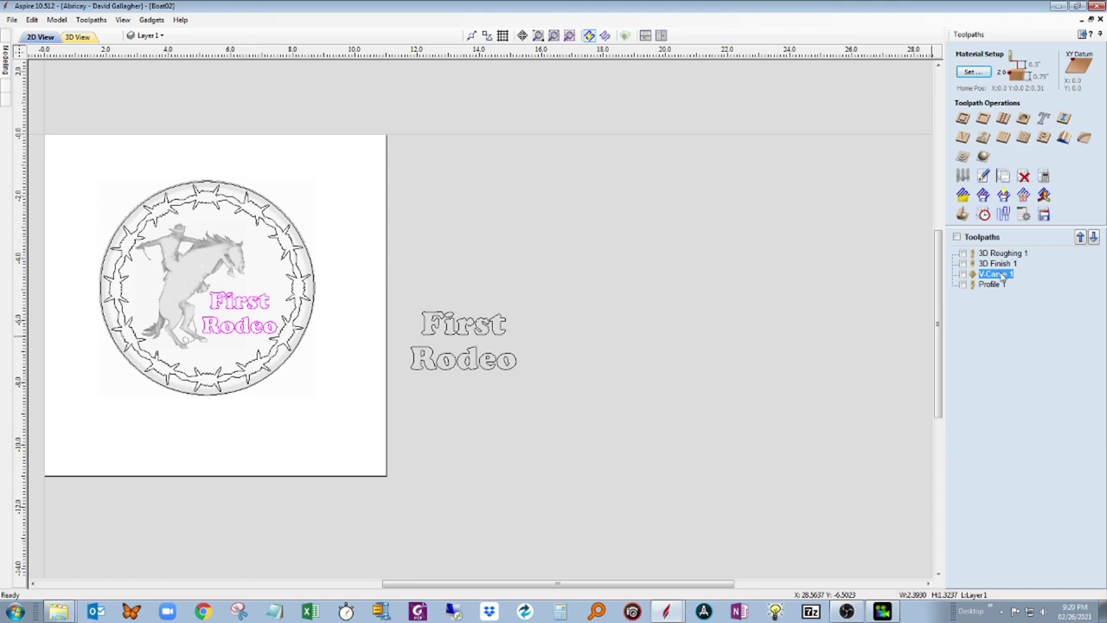
{"action": "scroll", "coordinate": [232, 318], "scroll_direction": "up", "scroll_amount": 5}
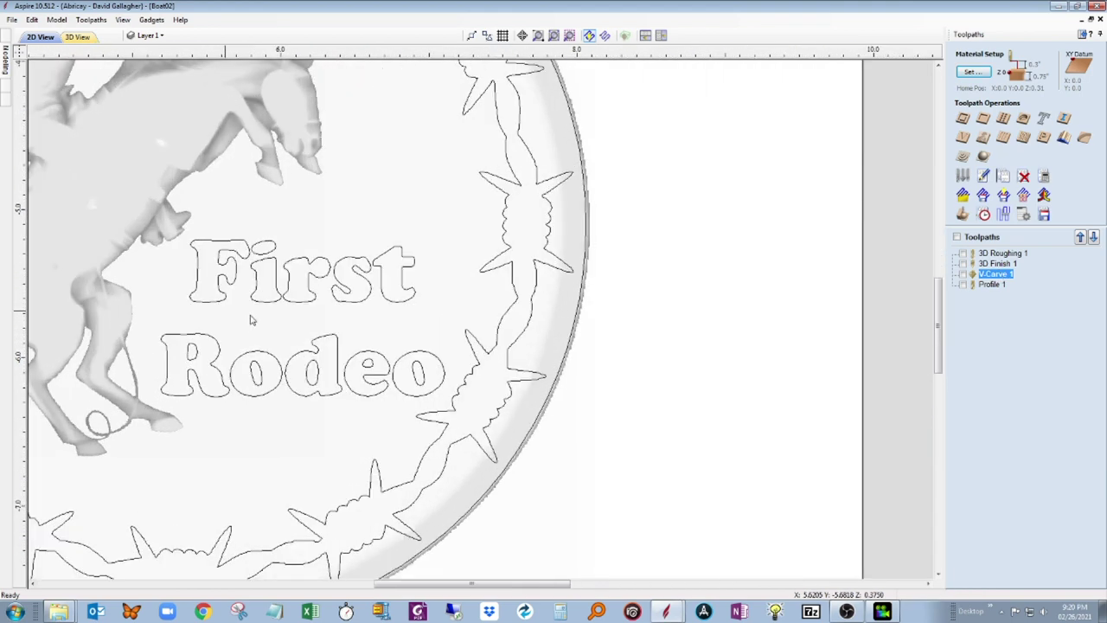
{"action": "scroll", "coordinate": [296, 321], "scroll_direction": "up", "scroll_amount": 4}
{"action": "scroll", "coordinate": [555, 367], "scroll_direction": "down", "scroll_amount": 2}
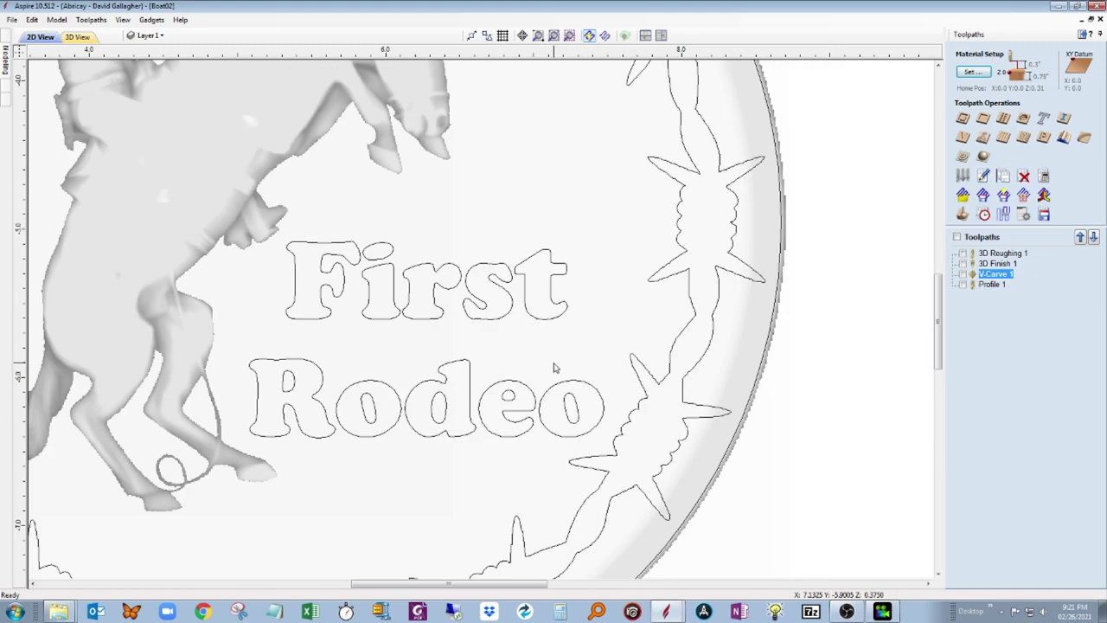
{"action": "scroll", "coordinate": [555, 367], "scroll_direction": "up", "scroll_amount": 1}
Check V-Carve 1's 60-degree, 0.5-inch V-bit at 18000 rpm, leaving it unchanged
{"action": "double_click", "coordinate": [996, 275]}
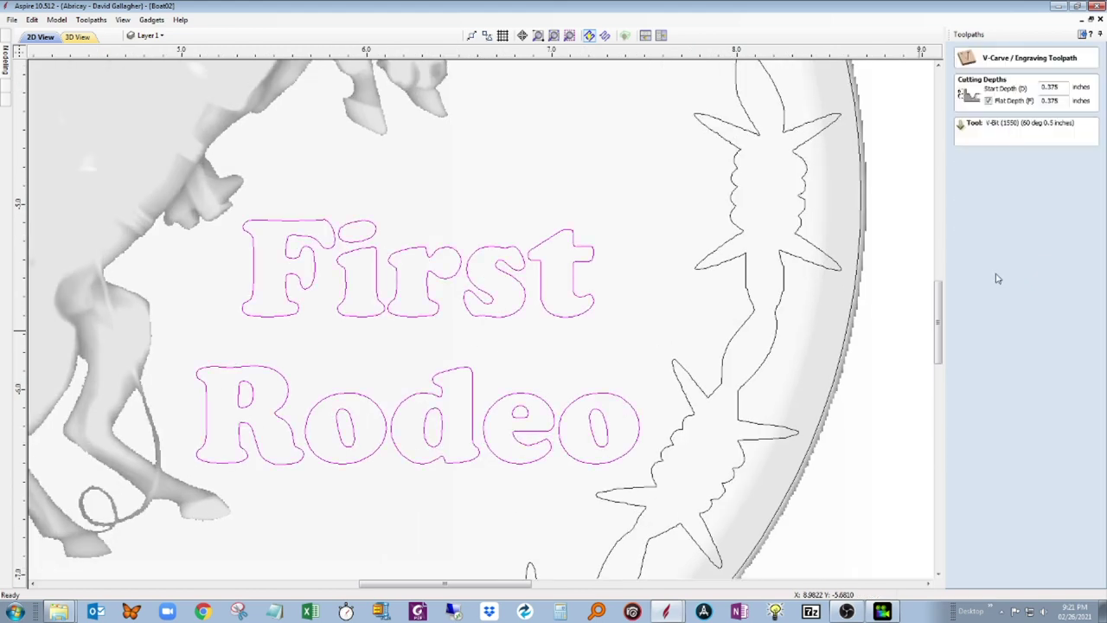
{"action": "left_click", "coordinate": [1074, 136]}
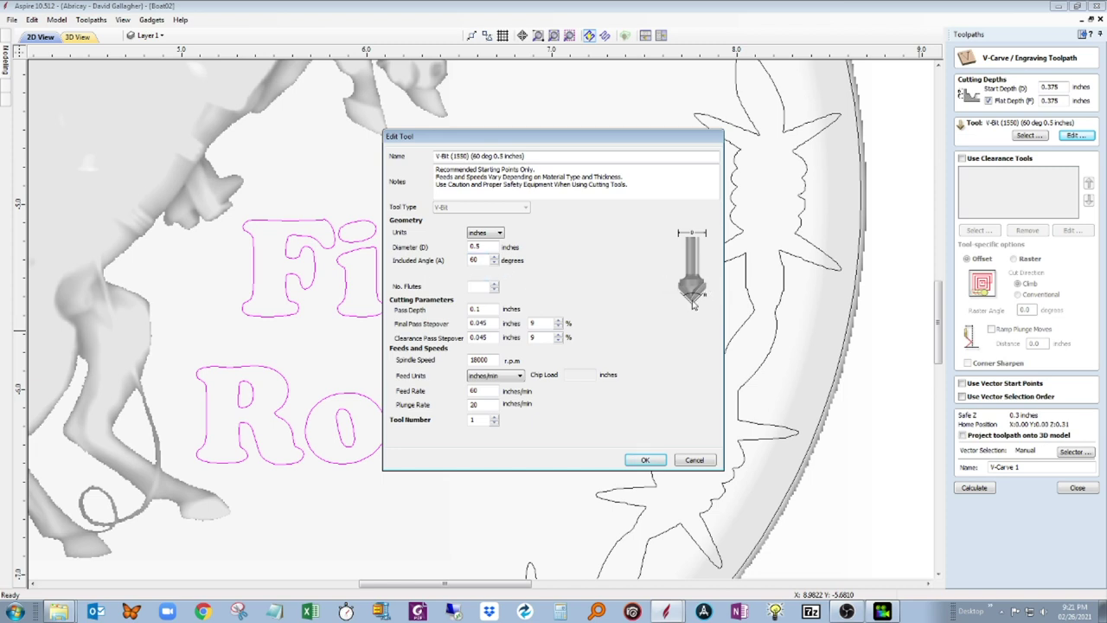
{"action": "left_click", "coordinate": [695, 460]}
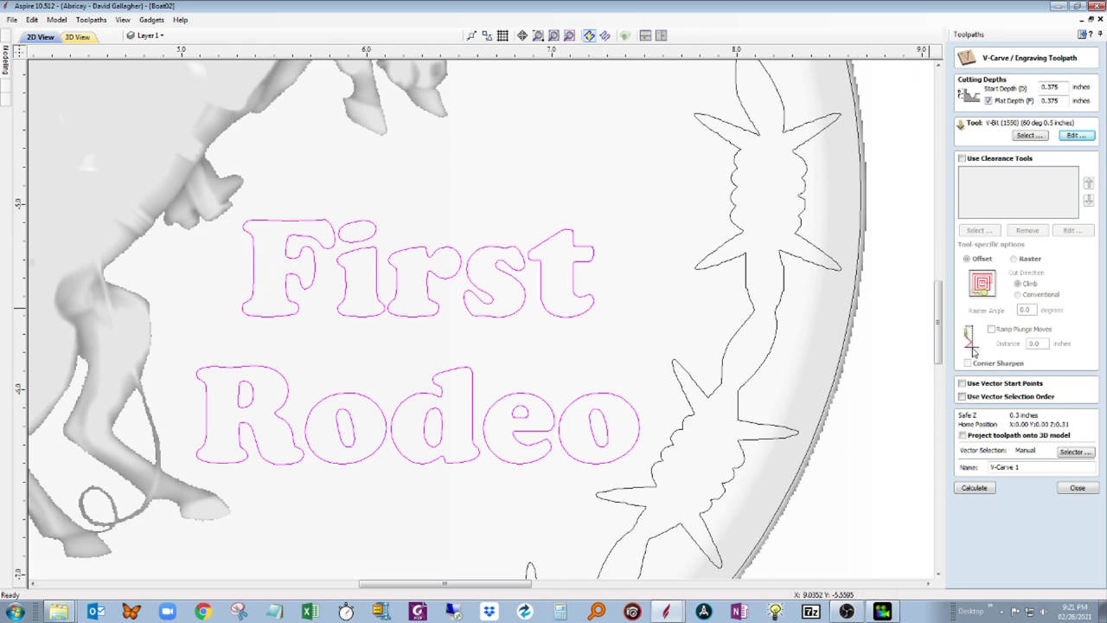
Keep the V-Carve 1 toolpath and preview the toolpaths on the 3D plaque
{"action": "left_click", "coordinate": [1077, 487]}
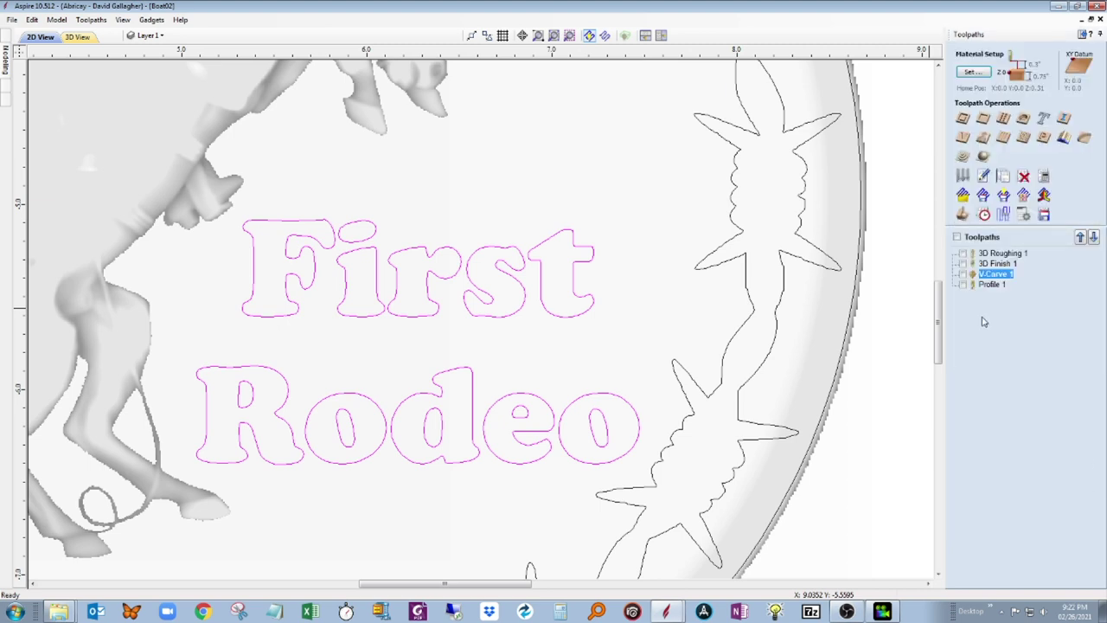
{"action": "scroll", "coordinate": [507, 328], "scroll_direction": "down", "scroll_amount": 5}
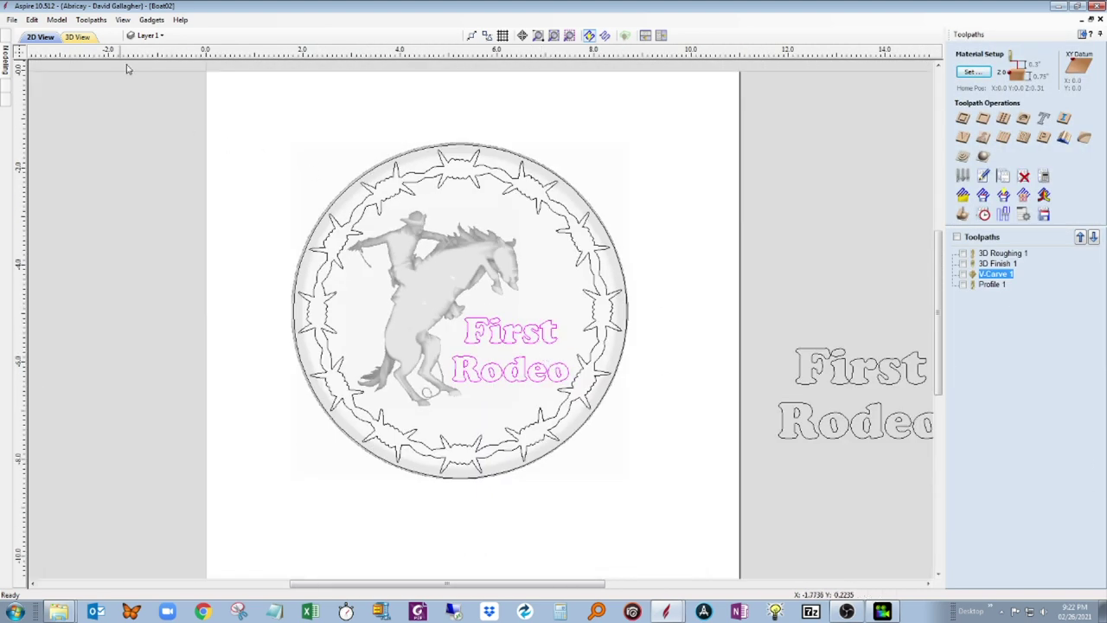
{"action": "left_click", "coordinate": [77, 36]}
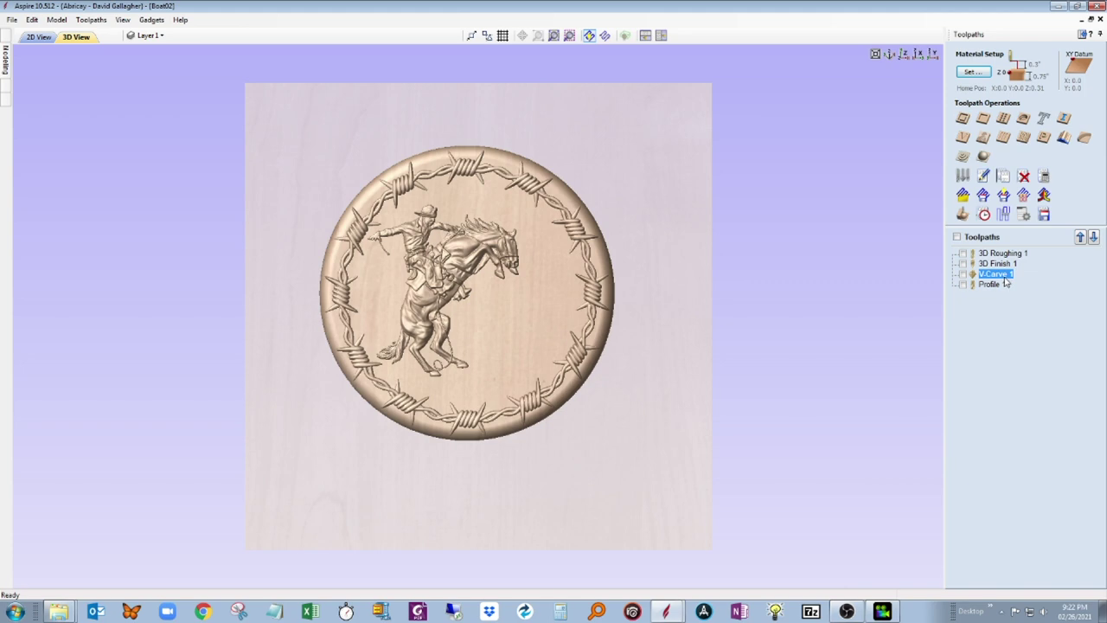
{"action": "left_click", "coordinate": [964, 216]}
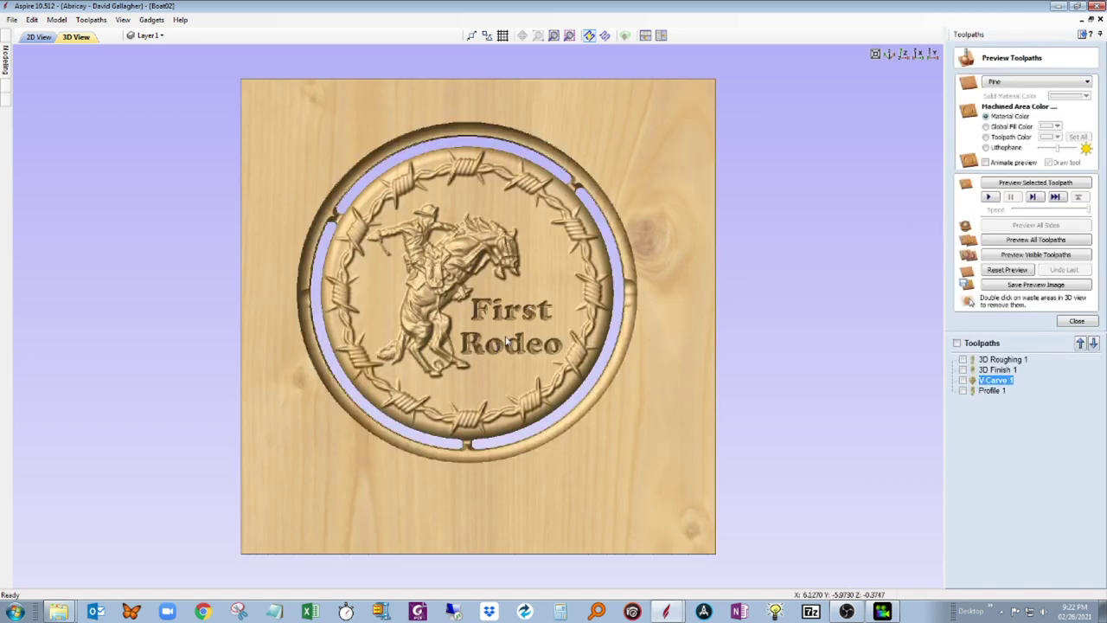
{"action": "scroll", "coordinate": [509, 333], "scroll_direction": "up", "scroll_amount": 5}
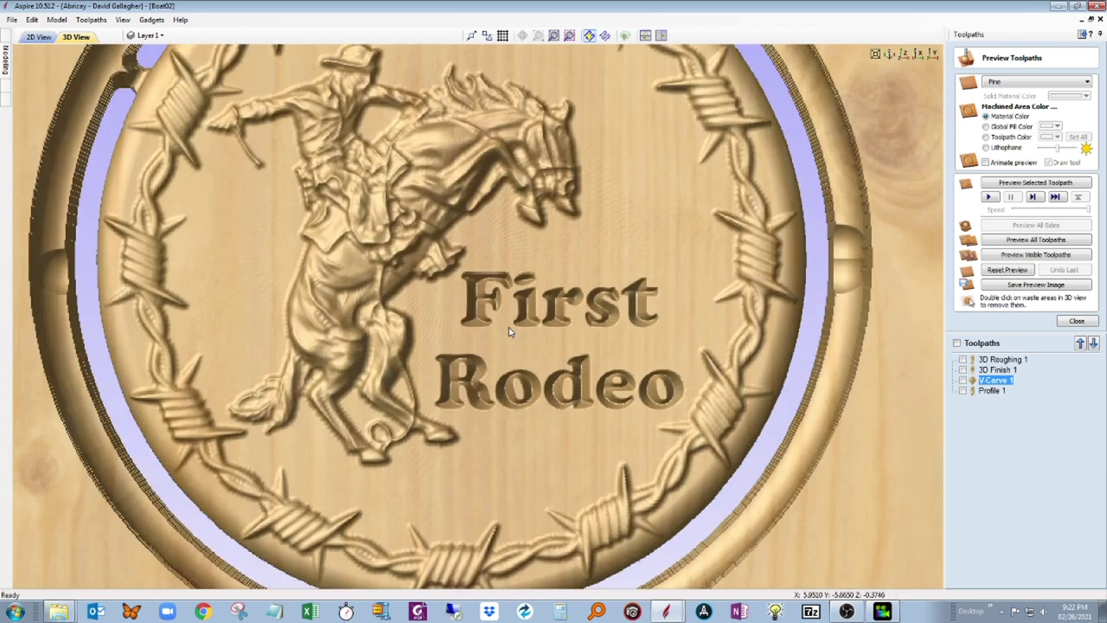
Orbit to a top-down view of the carved First Rodeo lettering, then close the preview
{"action": "left_click_drag", "start_coordinate": [494, 438], "coordinate": [578, 253]}
{"action": "scroll", "coordinate": [510, 342], "scroll_direction": "up", "scroll_amount": 6}
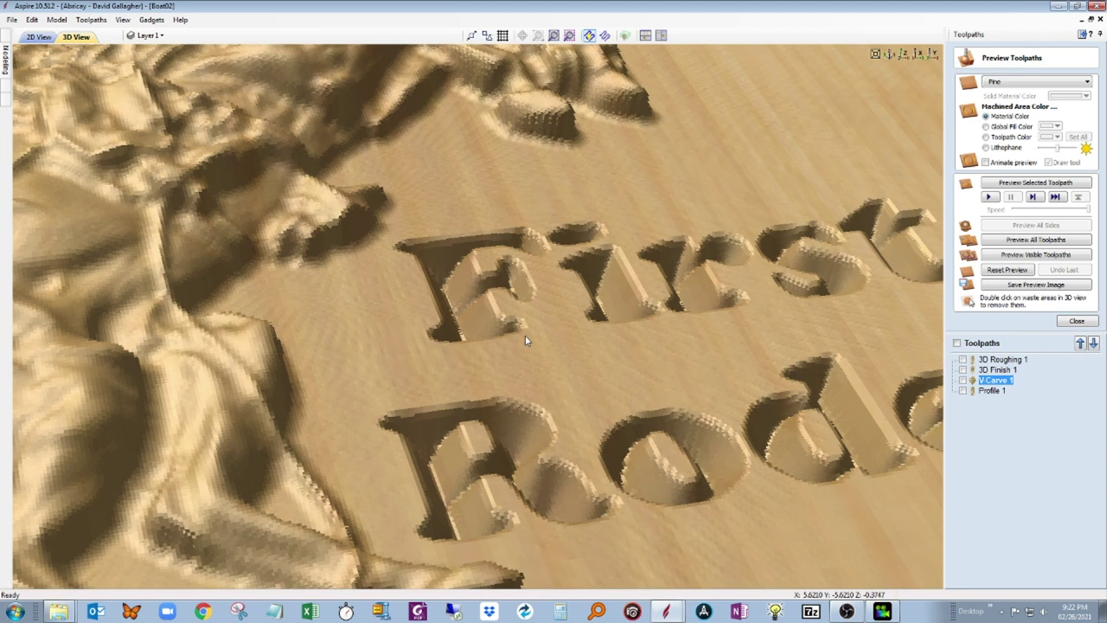
{"action": "left_click_drag", "start_coordinate": [525, 339], "coordinate": [433, 391]}
{"action": "scroll", "coordinate": [462, 403], "scroll_direction": "up", "scroll_amount": 5}
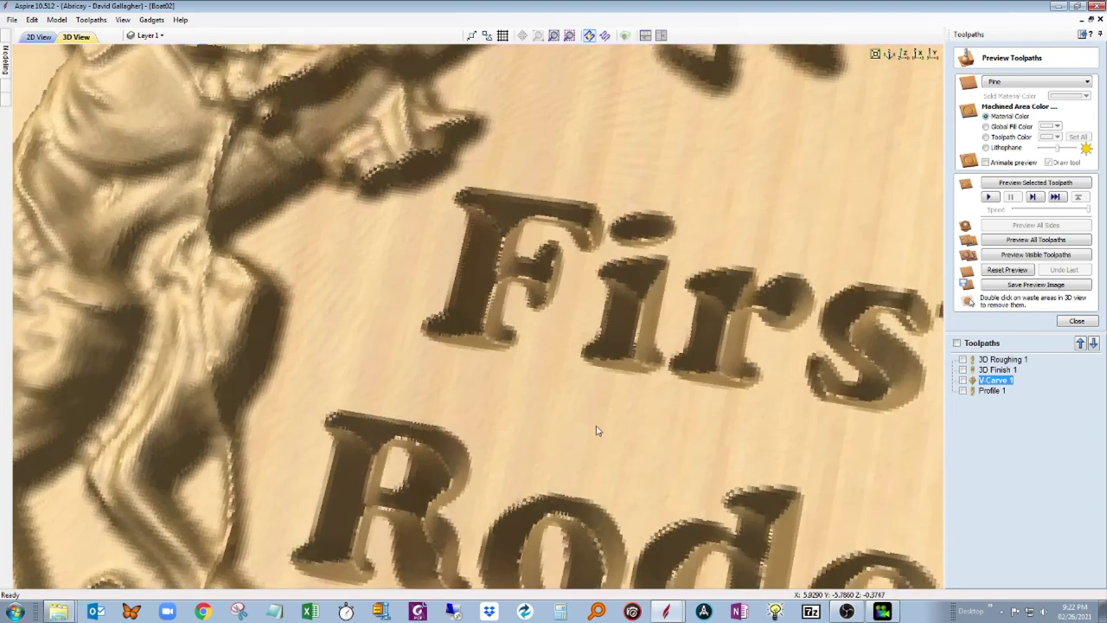
{"action": "scroll", "coordinate": [596, 430], "scroll_direction": "down", "scroll_amount": 5}
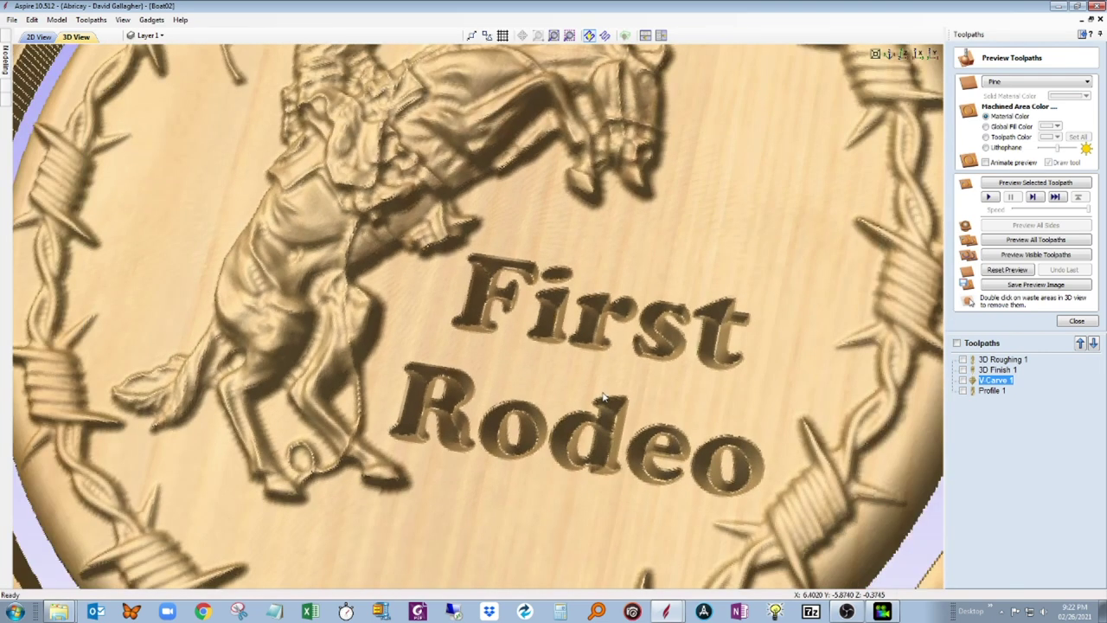
{"action": "left_click_drag", "start_coordinate": [584, 434], "coordinate": [926, 363]}
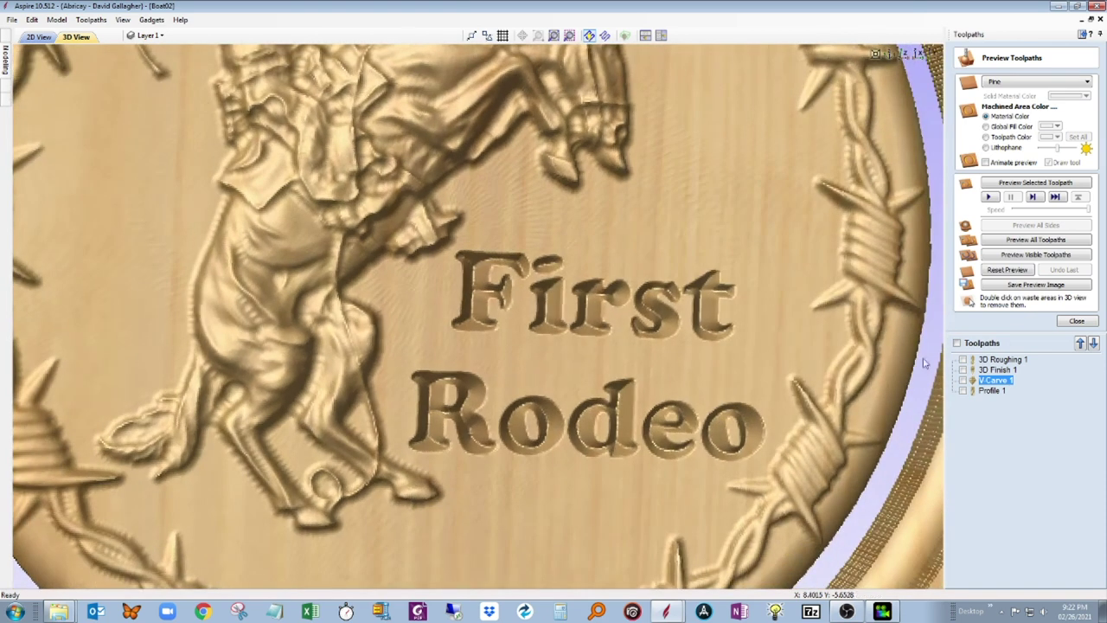
{"action": "left_click", "coordinate": [1076, 322]}
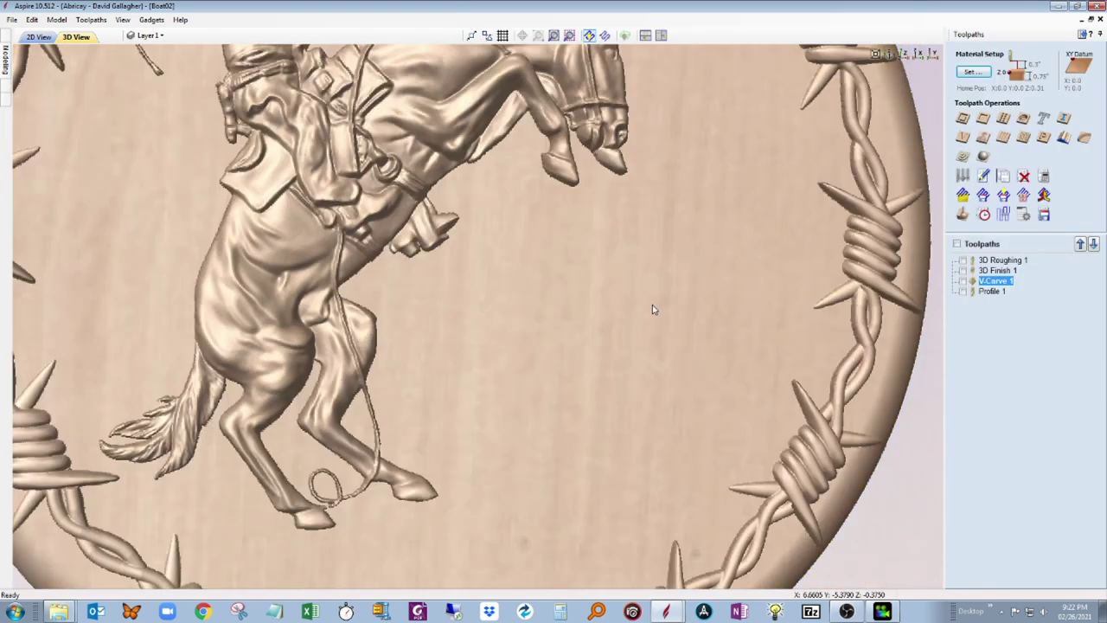
Select the Profile 1 toolpath for editing
{"action": "scroll", "coordinate": [653, 310], "scroll_direction": "down", "scroll_amount": 5}
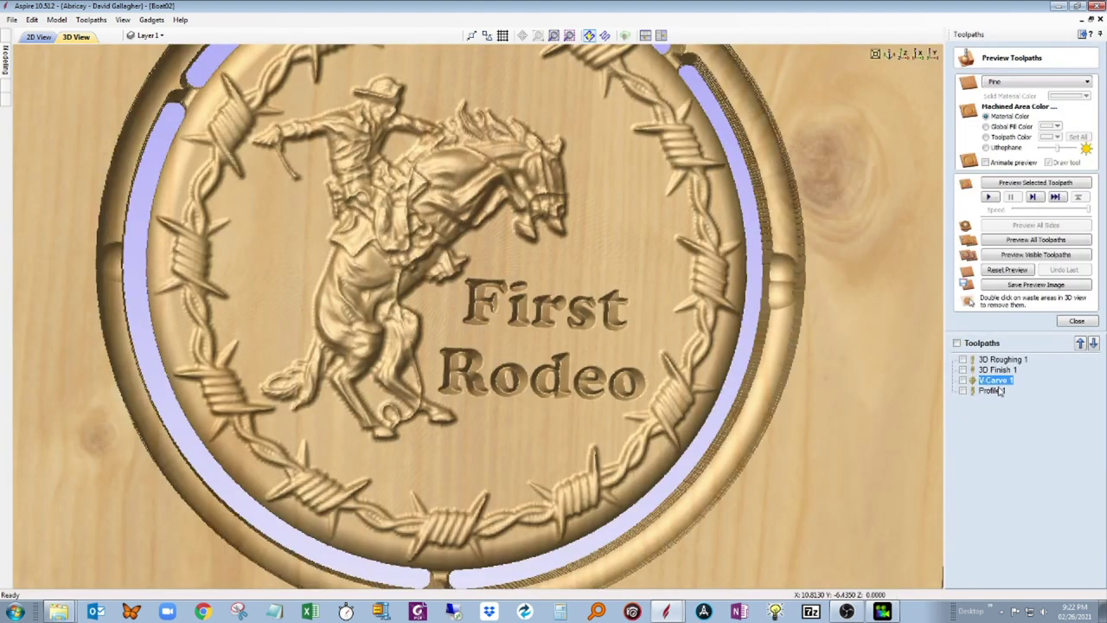
{"action": "scroll", "coordinate": [443, 343], "scroll_direction": "down", "scroll_amount": 2}
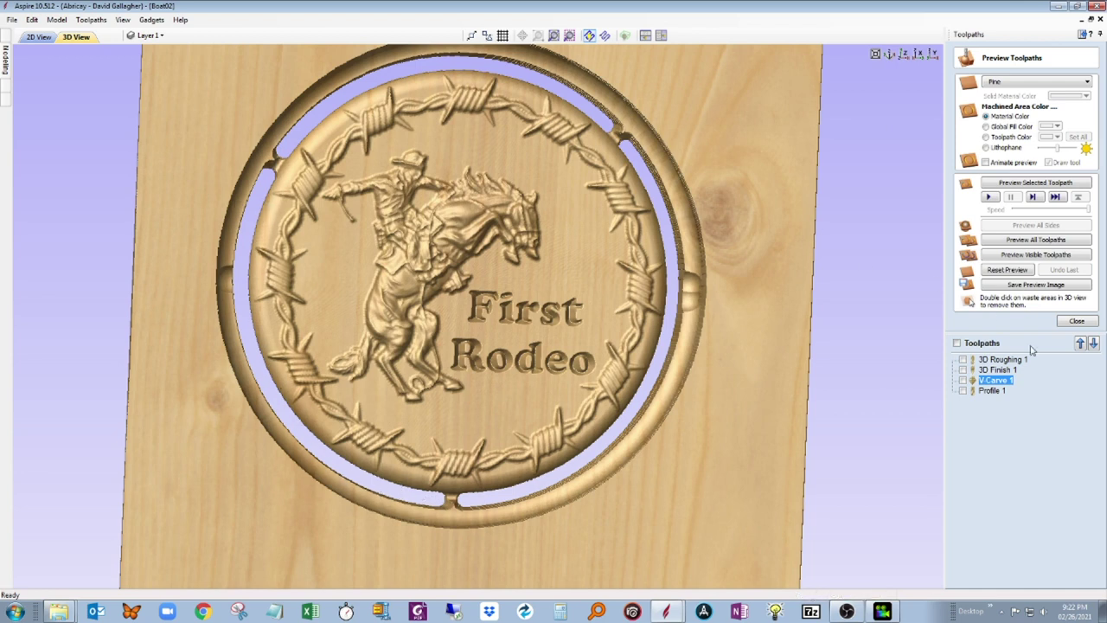
{"action": "left_click", "coordinate": [997, 391]}
{"action": "left_click", "coordinate": [1078, 322]}
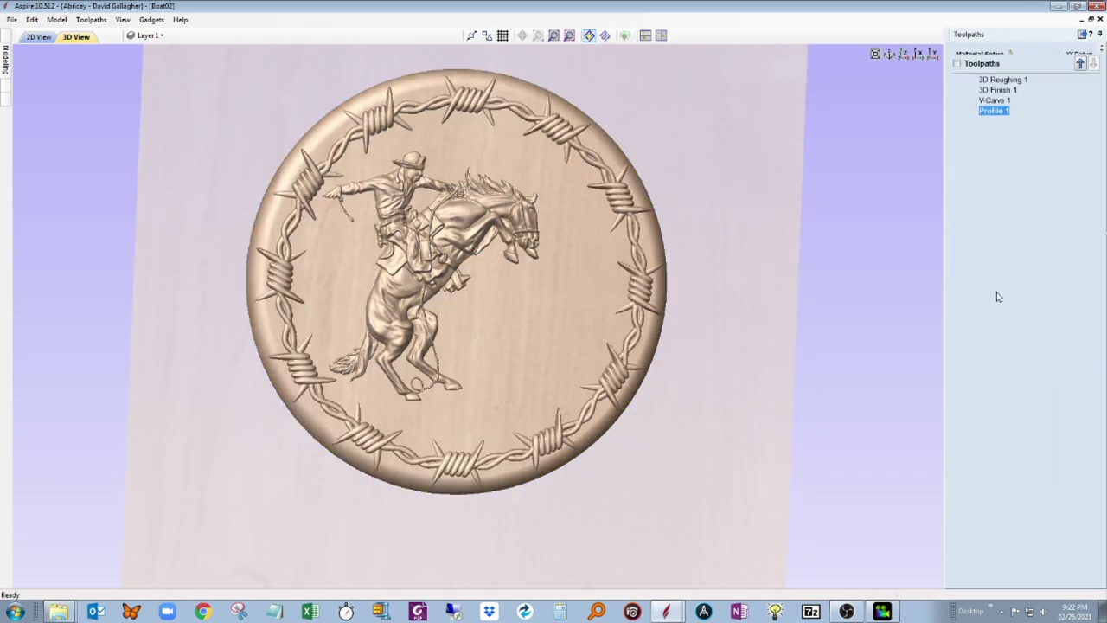
Change the Profile 1 cutter feed rate from 80 to 120 inches/min and recalculate the cut-out
{"action": "left_click", "coordinate": [1078, 145]}
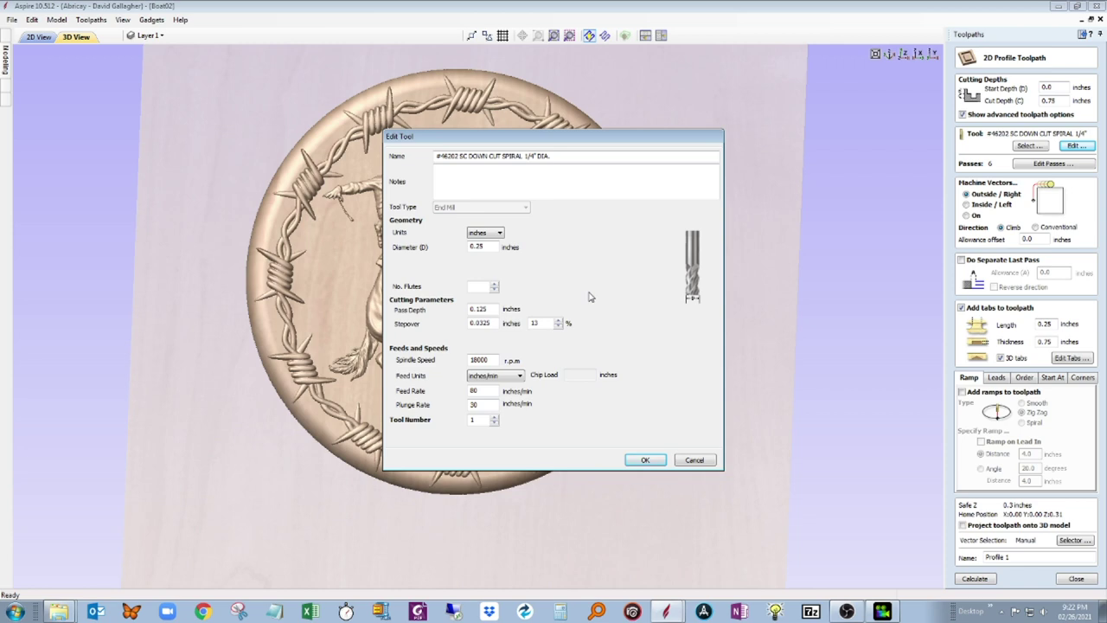
{"action": "left_click_drag", "start_coordinate": [491, 391], "coordinate": [457, 391]}
{"action": "type", "text": "120"}
{"action": "left_click", "coordinate": [644, 460]}
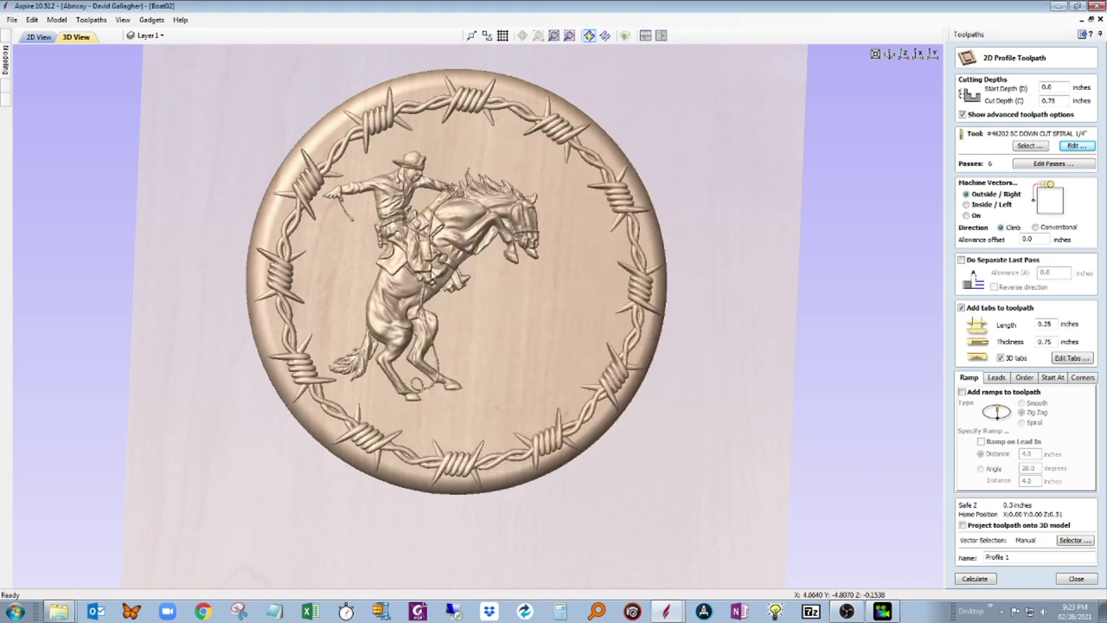
{"action": "left_click", "coordinate": [978, 579]}
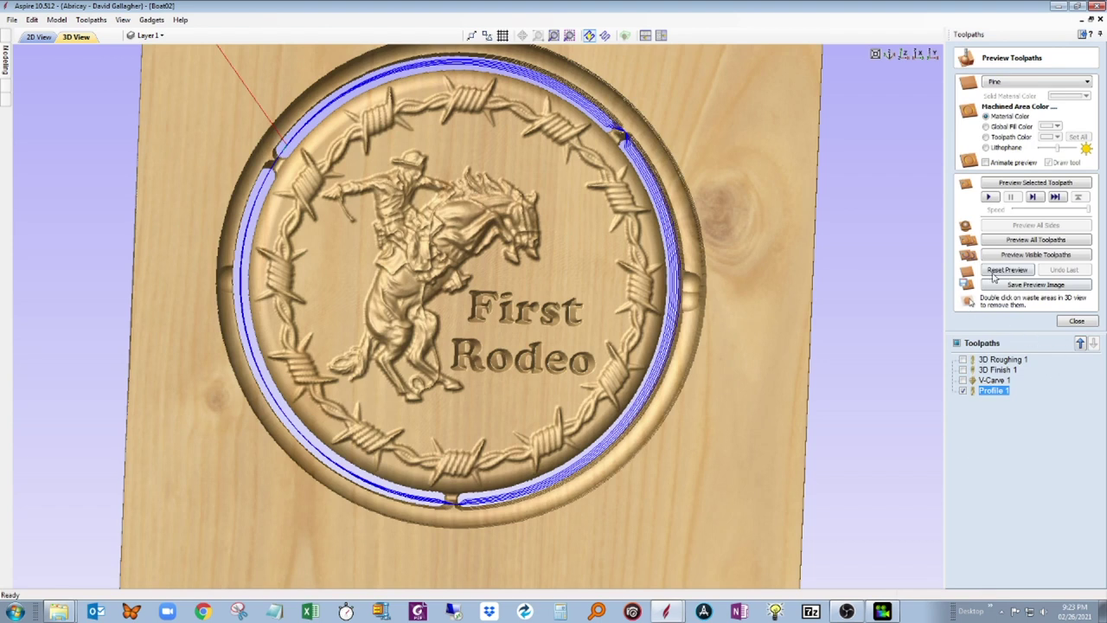
Reset the preview, simulate all toolpaths together, rotate to inspect the cut-free medallion, then close
{"action": "left_click", "coordinate": [1077, 321]}
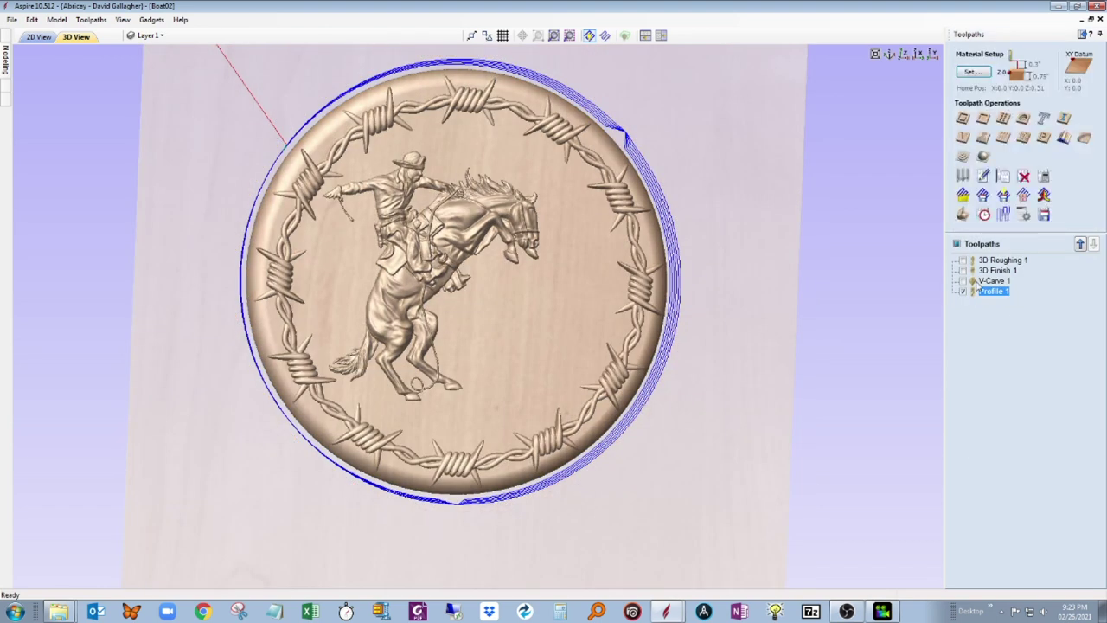
{"action": "left_click", "coordinate": [971, 213]}
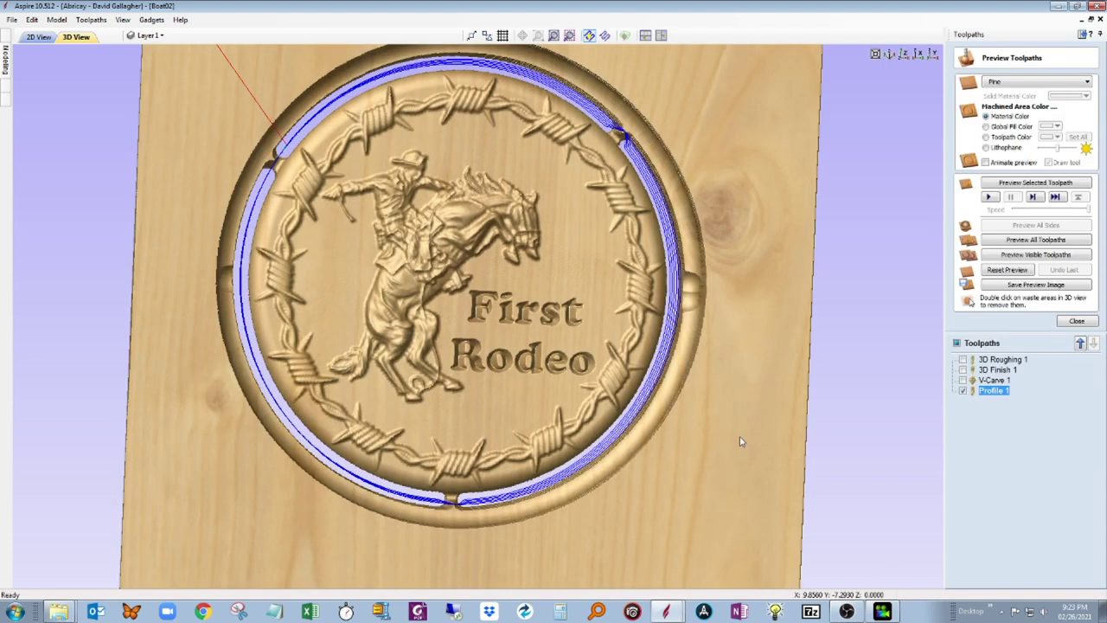
{"action": "left_click", "coordinate": [1006, 270]}
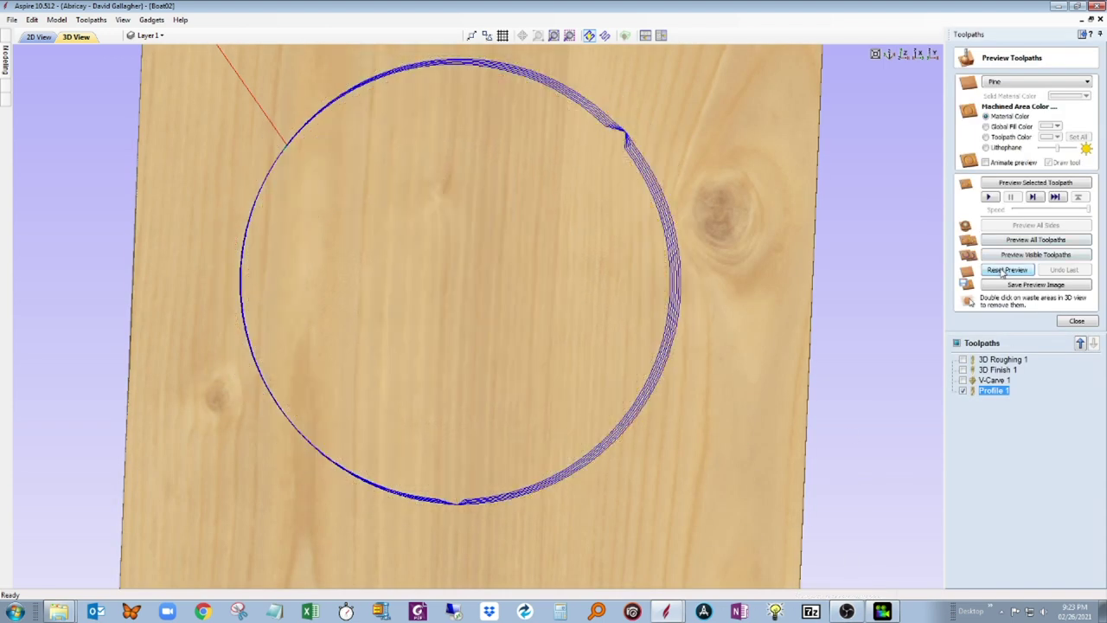
{"action": "left_click", "coordinate": [1034, 241]}
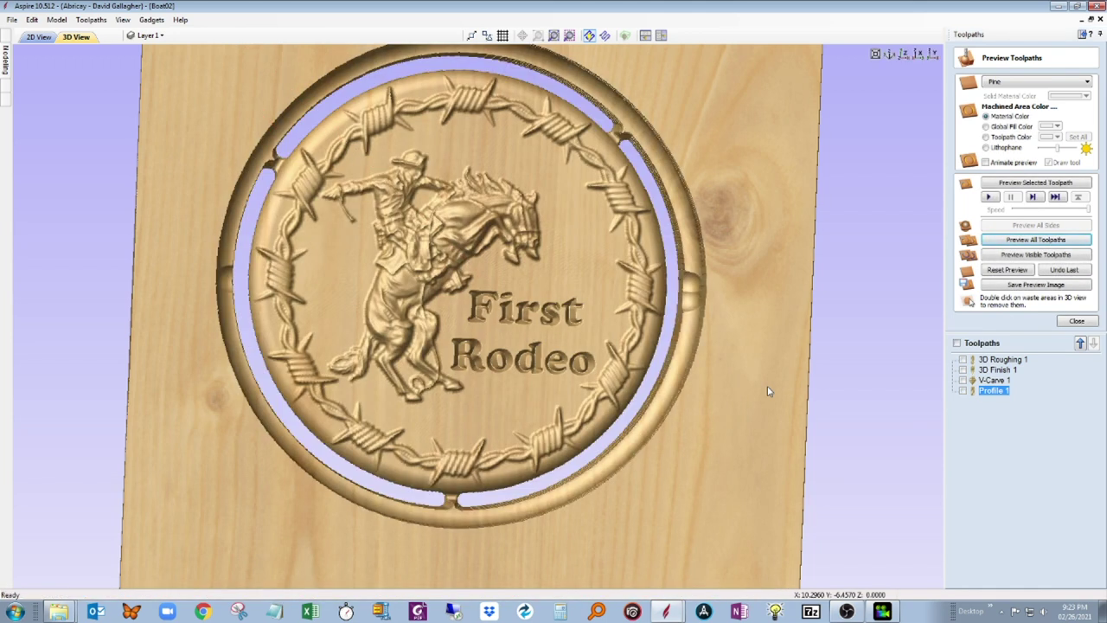
{"action": "left_click_drag", "start_coordinate": [766, 390], "coordinate": [578, 337]}
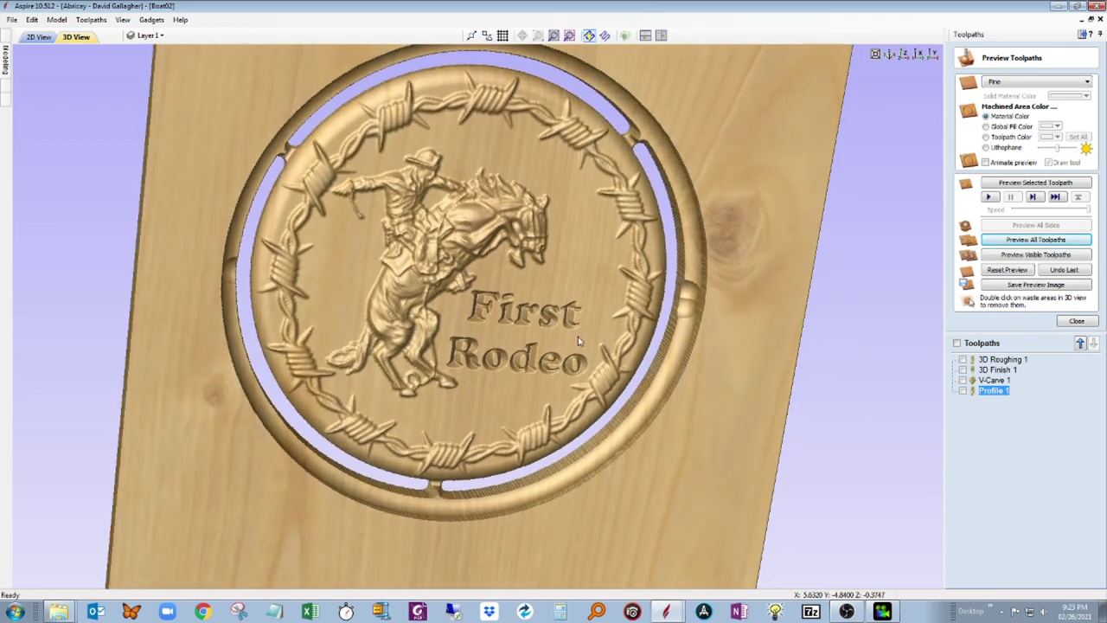
{"action": "left_click", "coordinate": [1077, 323]}
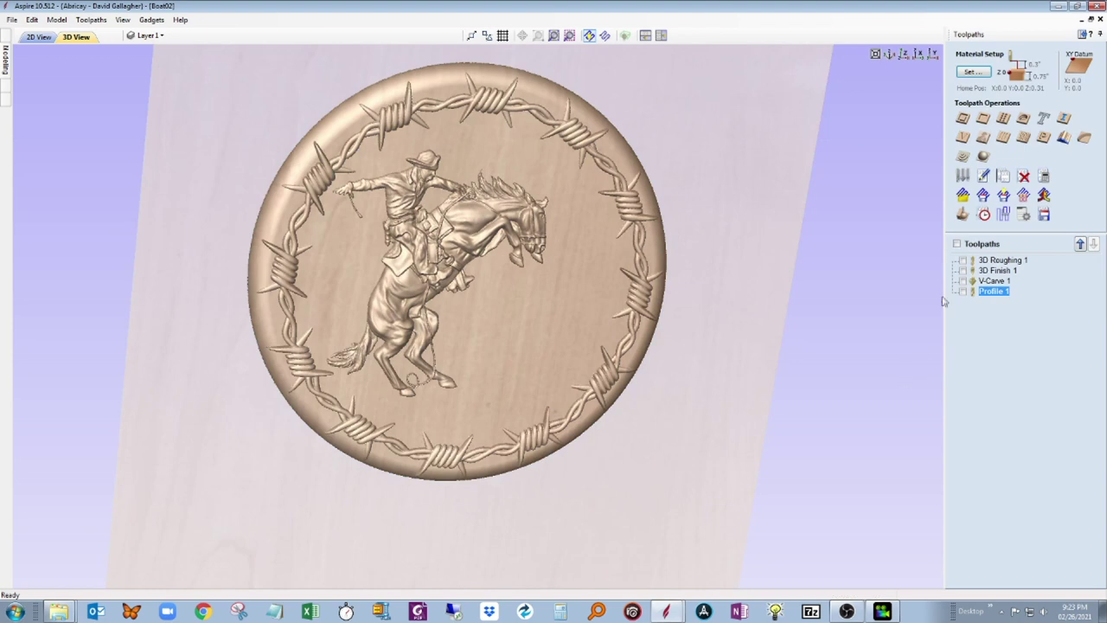
Show the toolpath summary with estimated machining times for all four toolpaths
{"action": "left_click", "coordinate": [981, 216]}
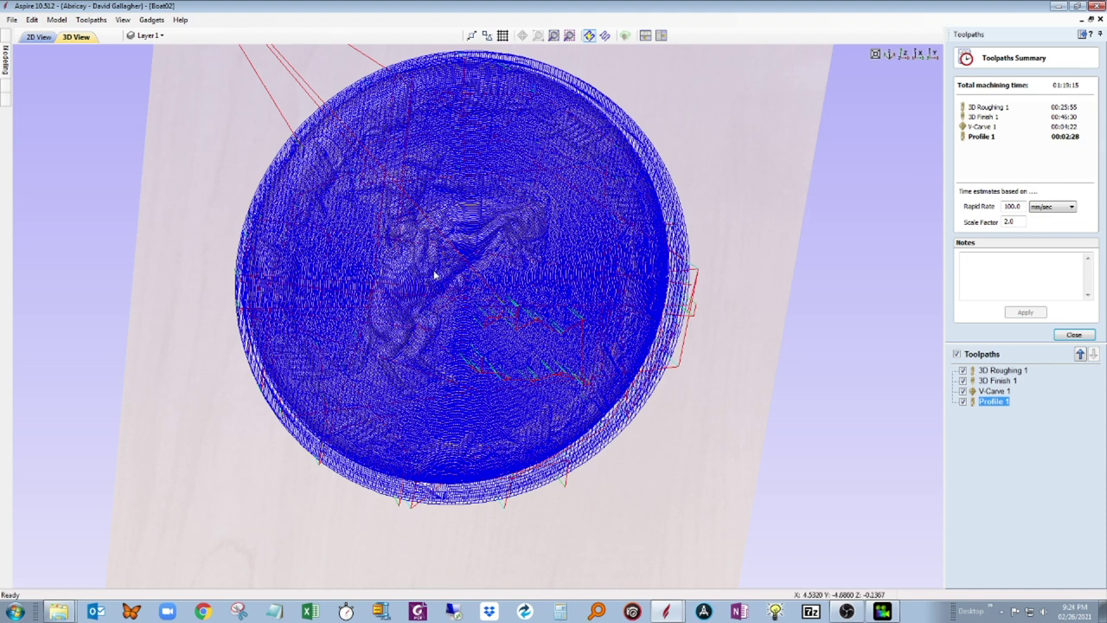
Close the summary and toggle each toolpath's visibility to compare them, ending with all hidden
{"action": "left_click", "coordinate": [1074, 335]}
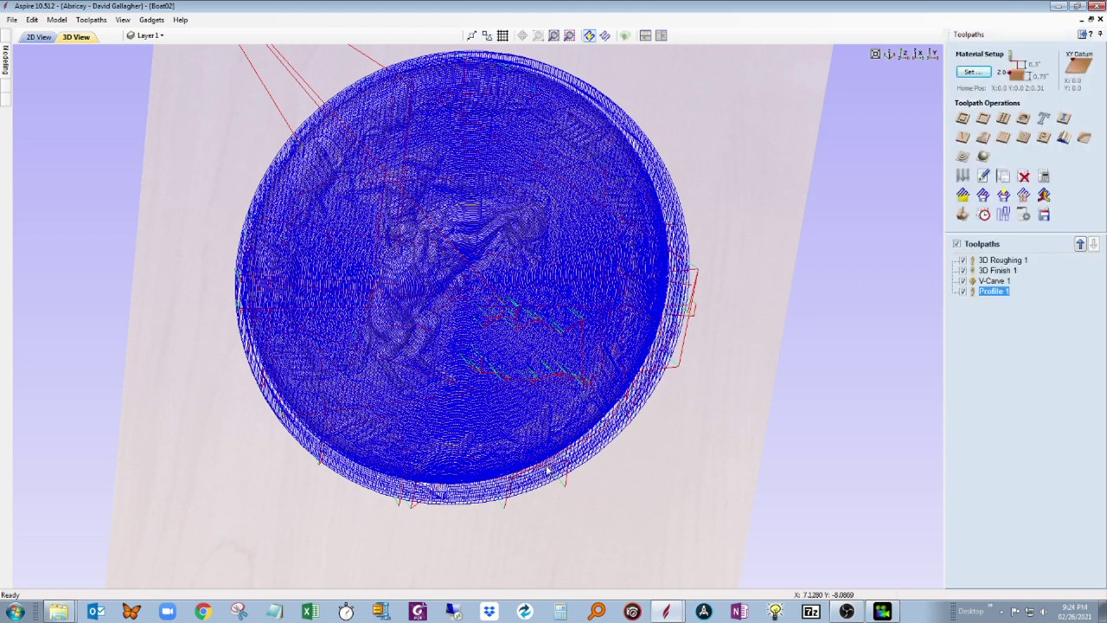
{"action": "left_click", "coordinate": [957, 245]}
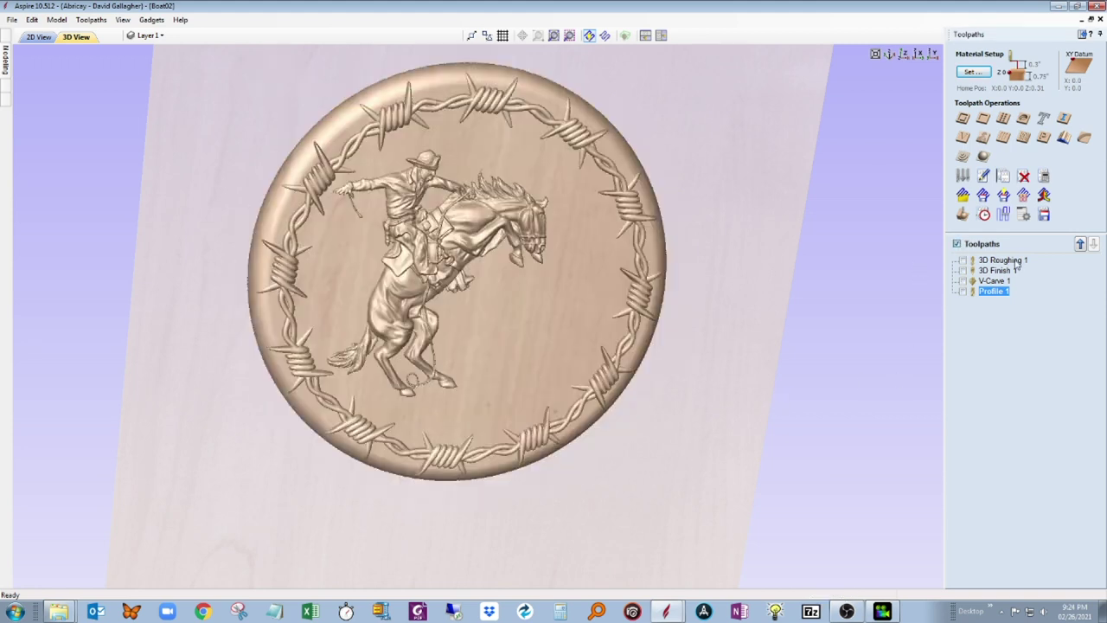
{"action": "left_click", "coordinate": [963, 260]}
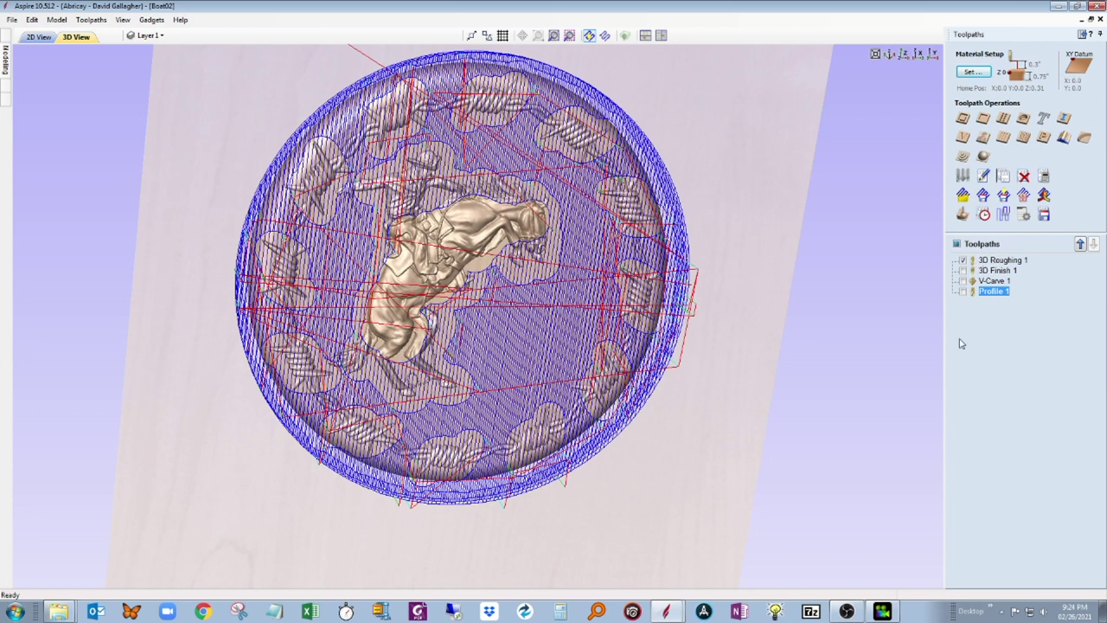
{"action": "left_click", "coordinate": [963, 270]}
{"action": "left_click", "coordinate": [963, 281]}
{"action": "left_click", "coordinate": [964, 293]}
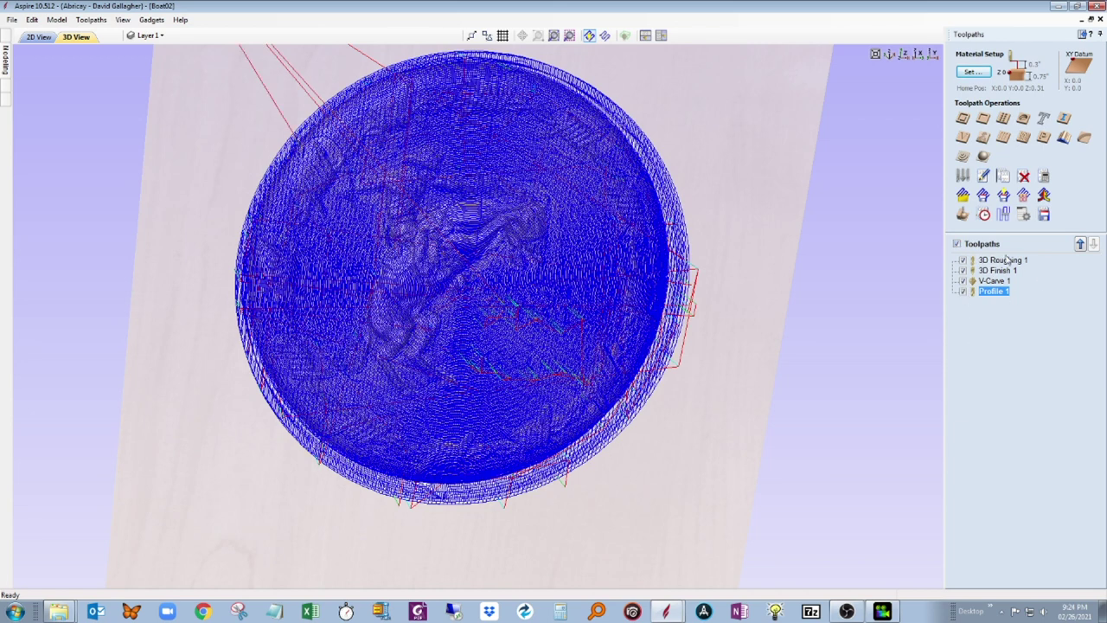
{"action": "left_click", "coordinate": [958, 244]}
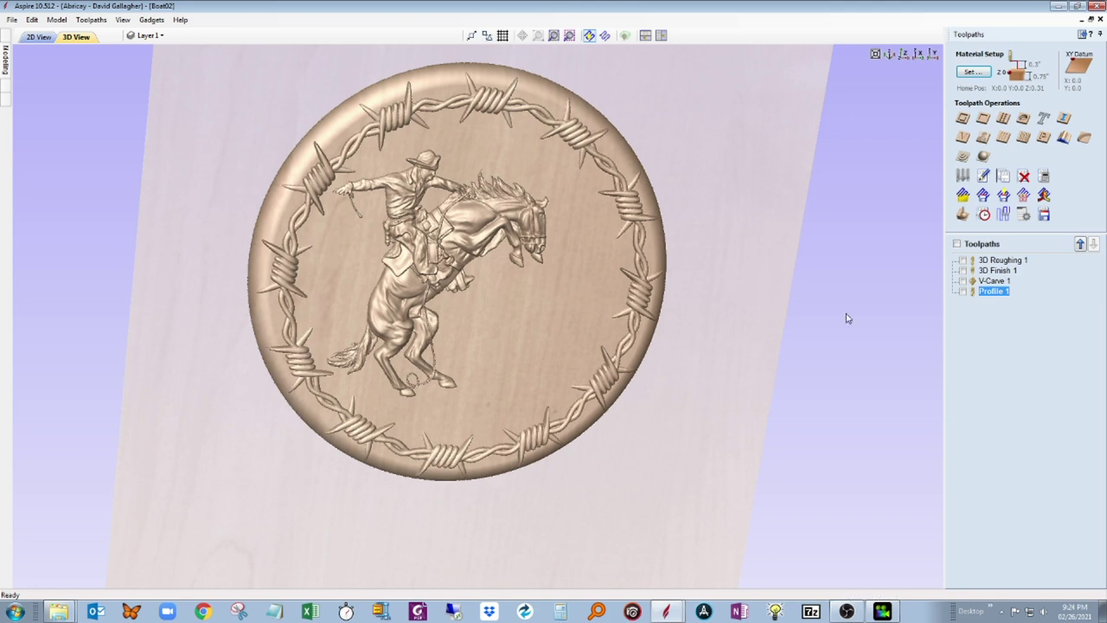
Select 3D Roughing 1 and make it the only visible toolpath
{"action": "left_click", "coordinate": [999, 264]}
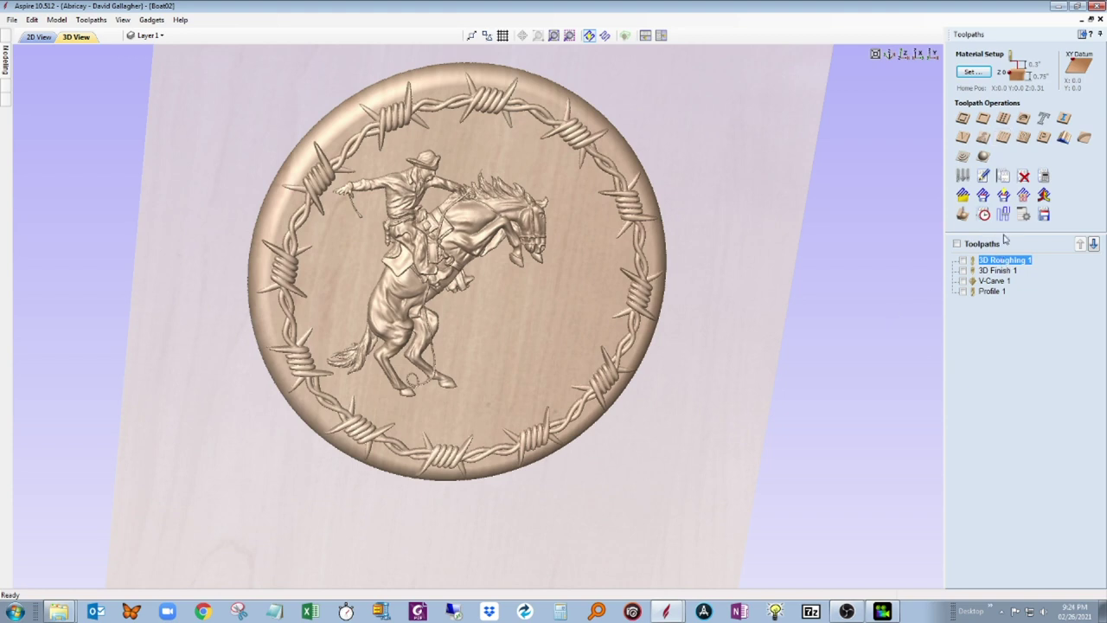
{"action": "left_click", "coordinate": [997, 272]}
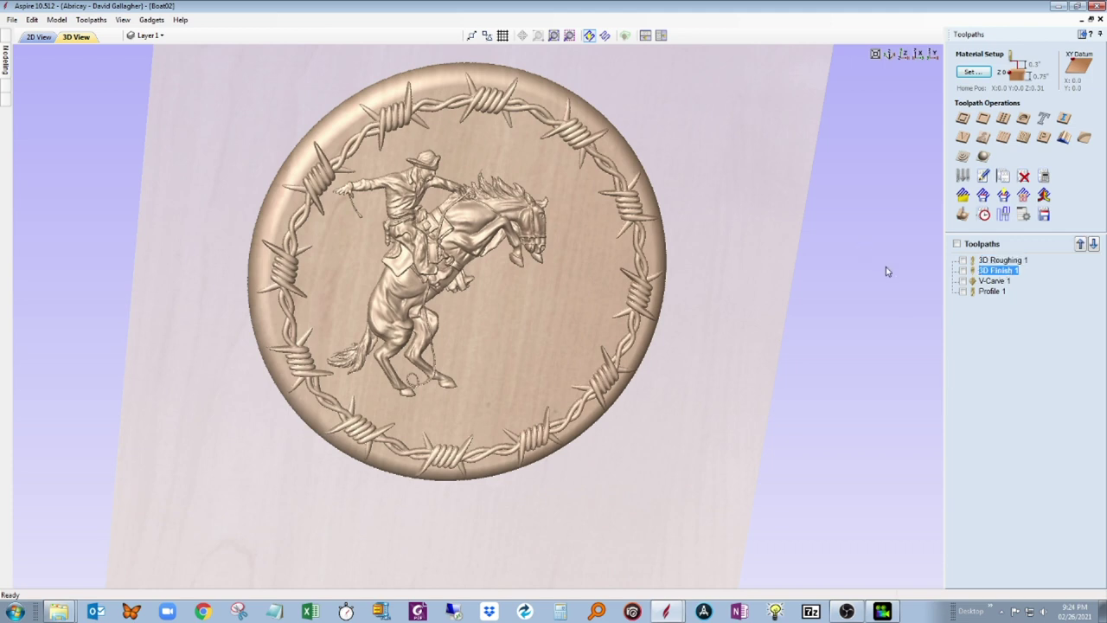
{"action": "left_click", "coordinate": [1004, 260]}
{"action": "left_click", "coordinate": [963, 260]}
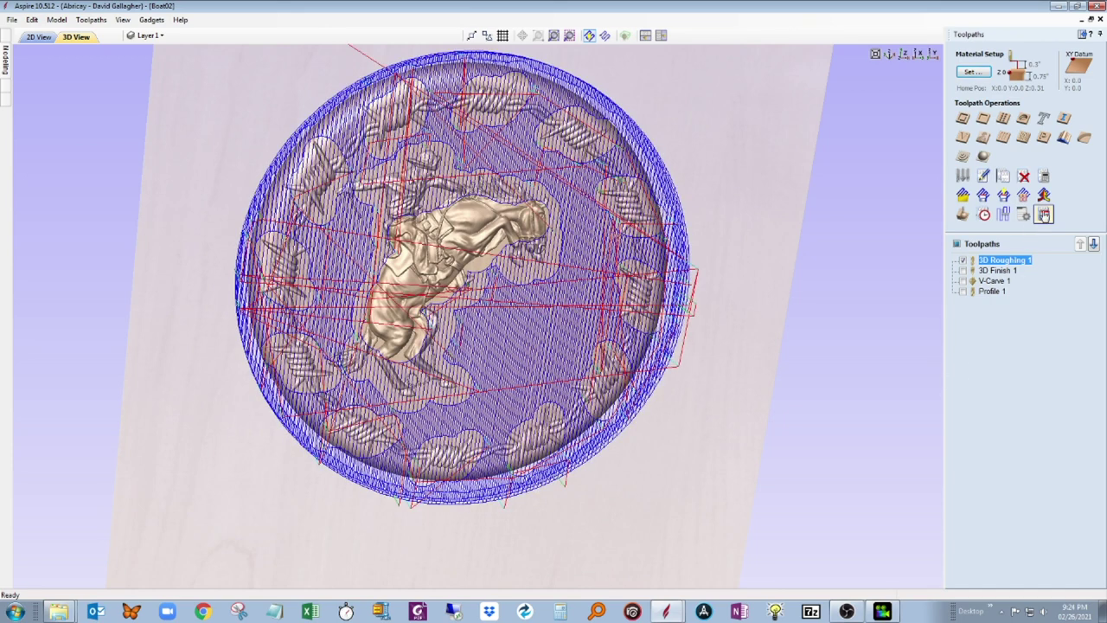
Save the 3D Roughing 1 toolpath as run1.mmg in Workshop > thumb drive, replacing the existing file
{"action": "left_click", "coordinate": [1044, 214]}
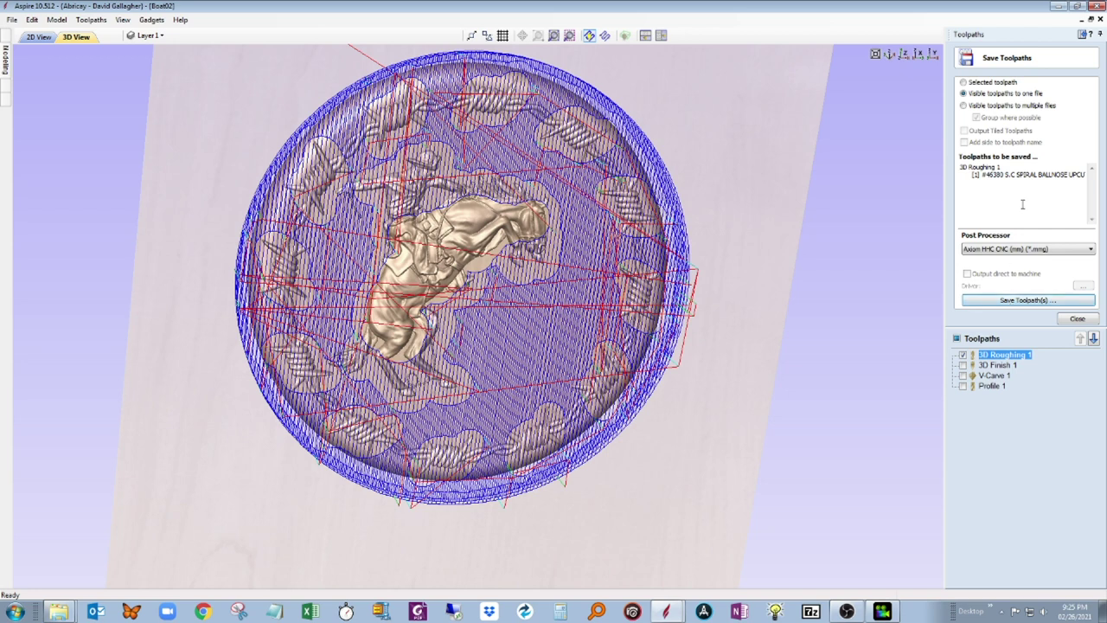
{"action": "left_click", "coordinate": [1028, 301]}
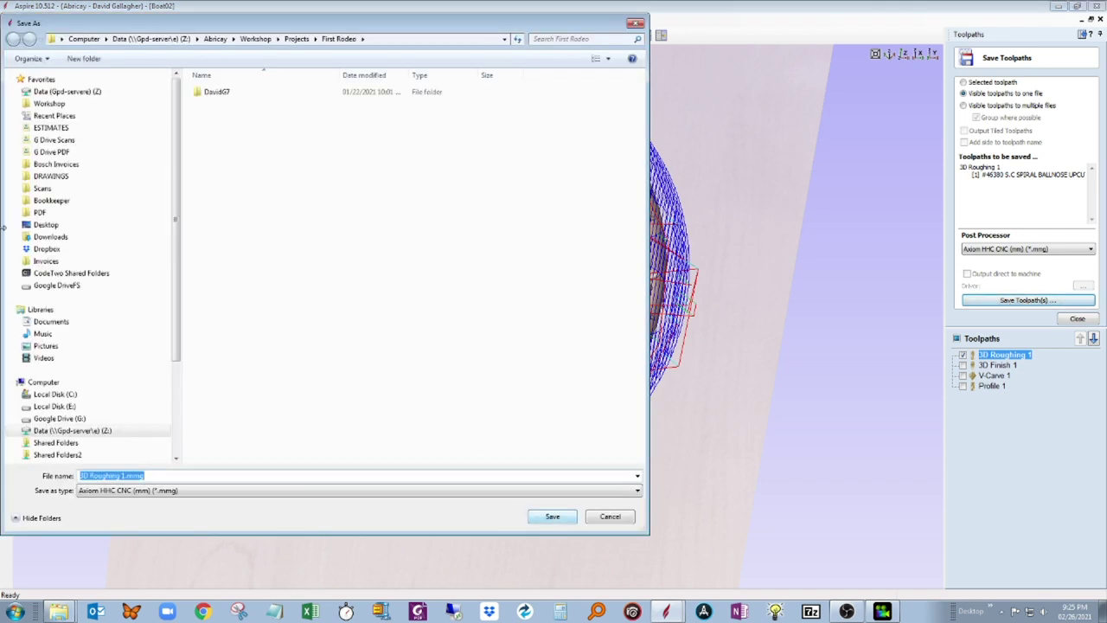
{"action": "left_click_drag", "start_coordinate": [197, 24], "coordinate": [369, 49]}
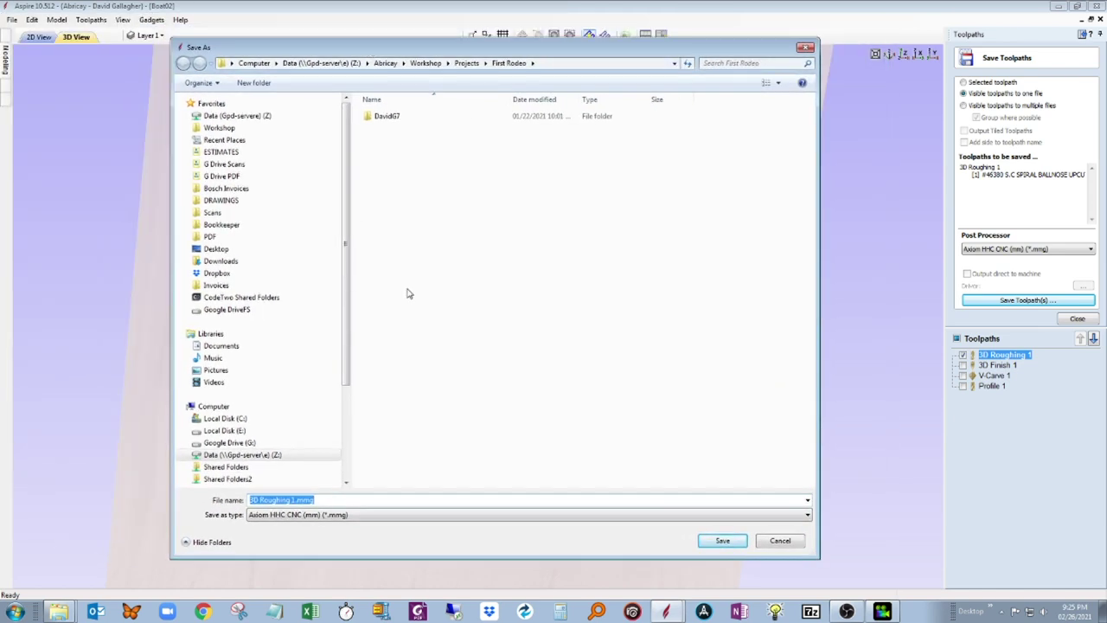
{"action": "left_click", "coordinate": [221, 129]}
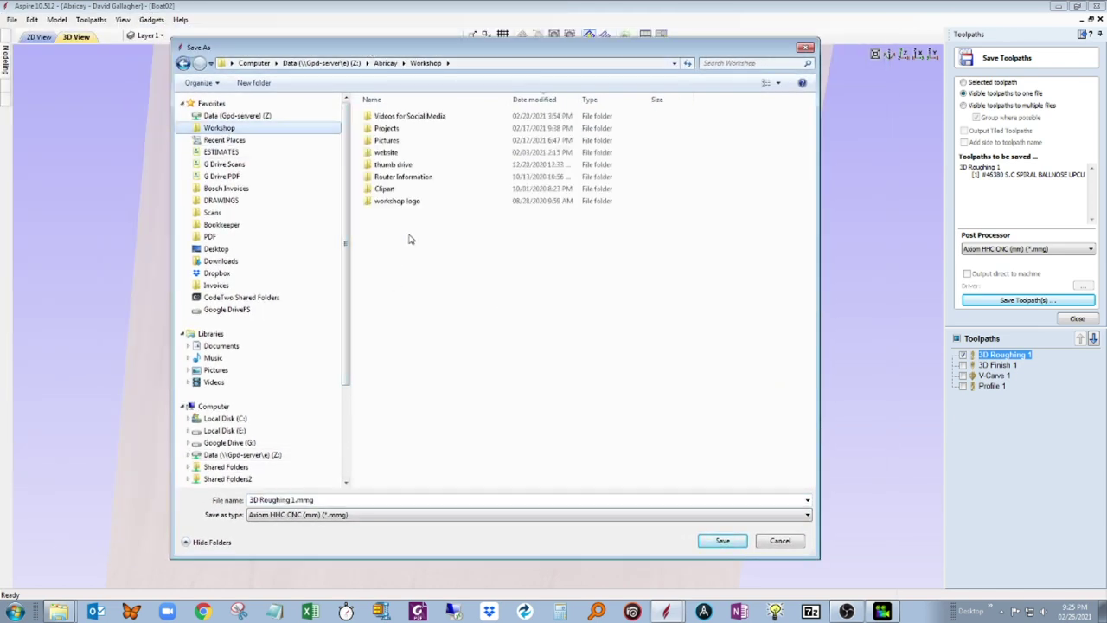
{"action": "double_click", "coordinate": [404, 167]}
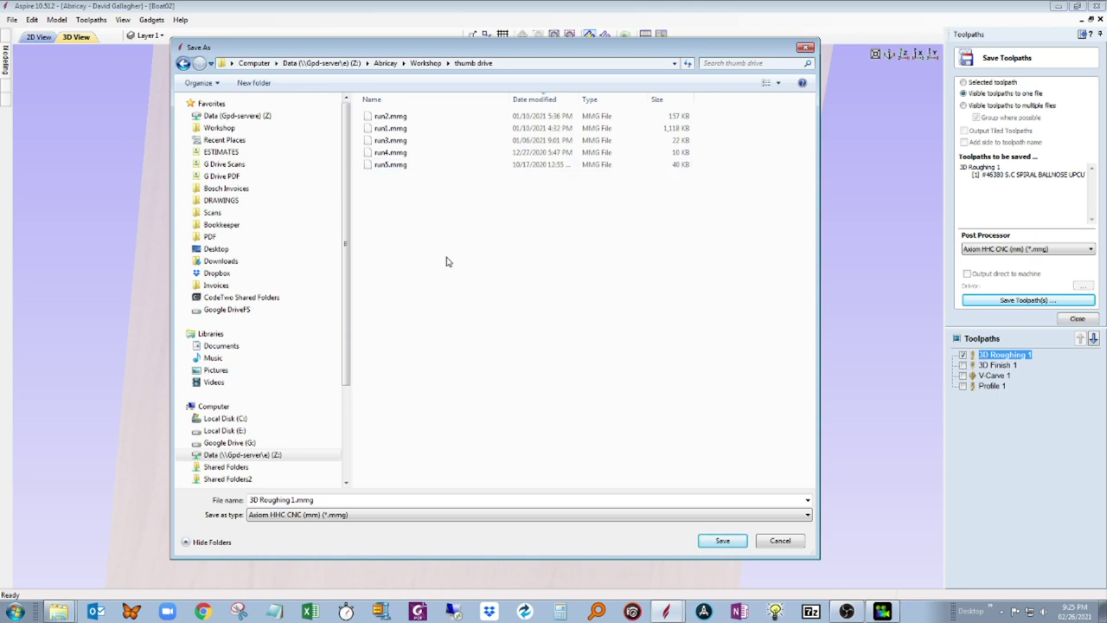
{"action": "left_click", "coordinate": [389, 128]}
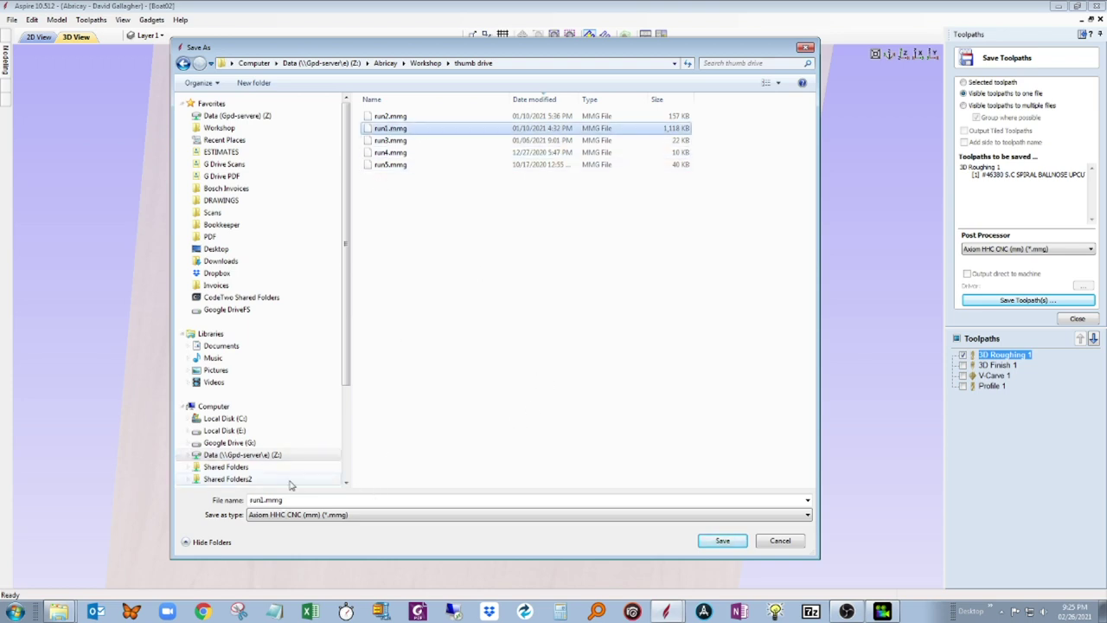
{"action": "left_click", "coordinate": [721, 540]}
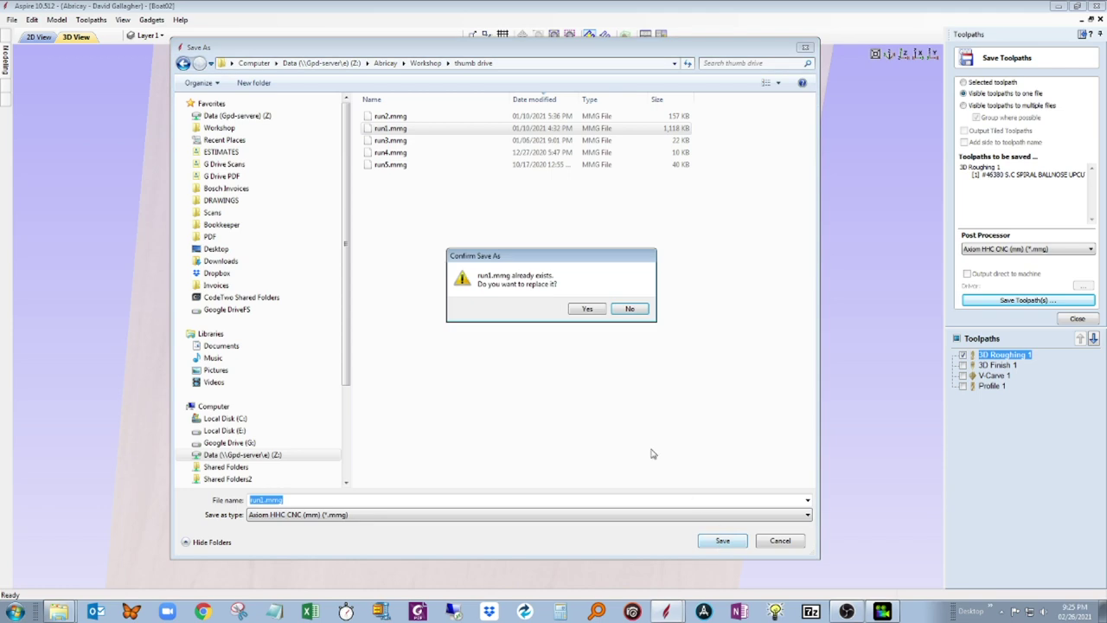
{"action": "left_click", "coordinate": [595, 310]}
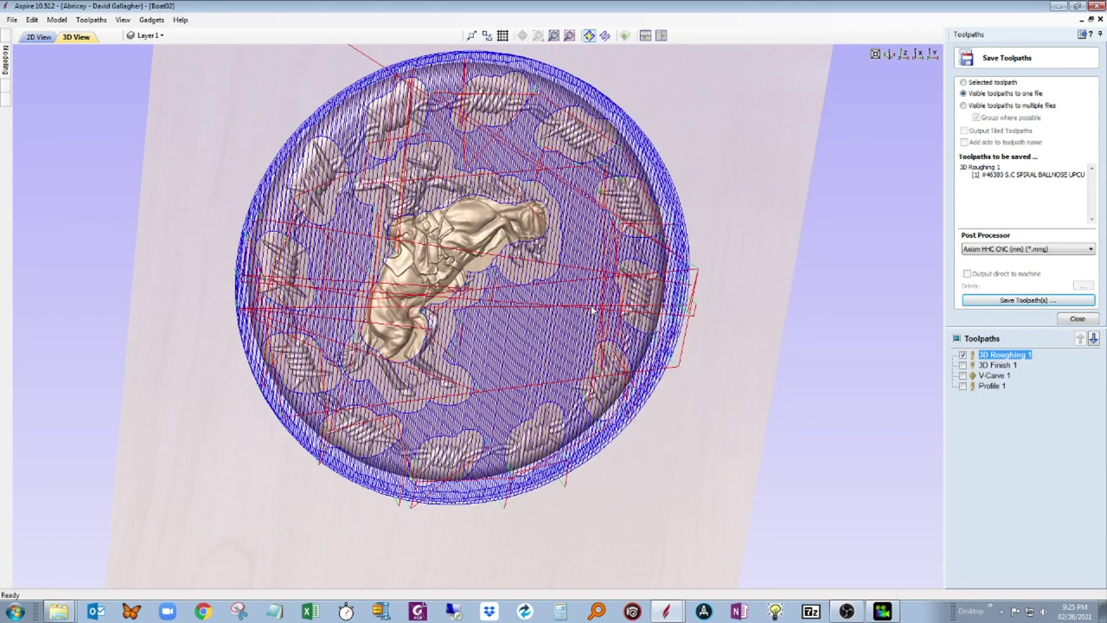